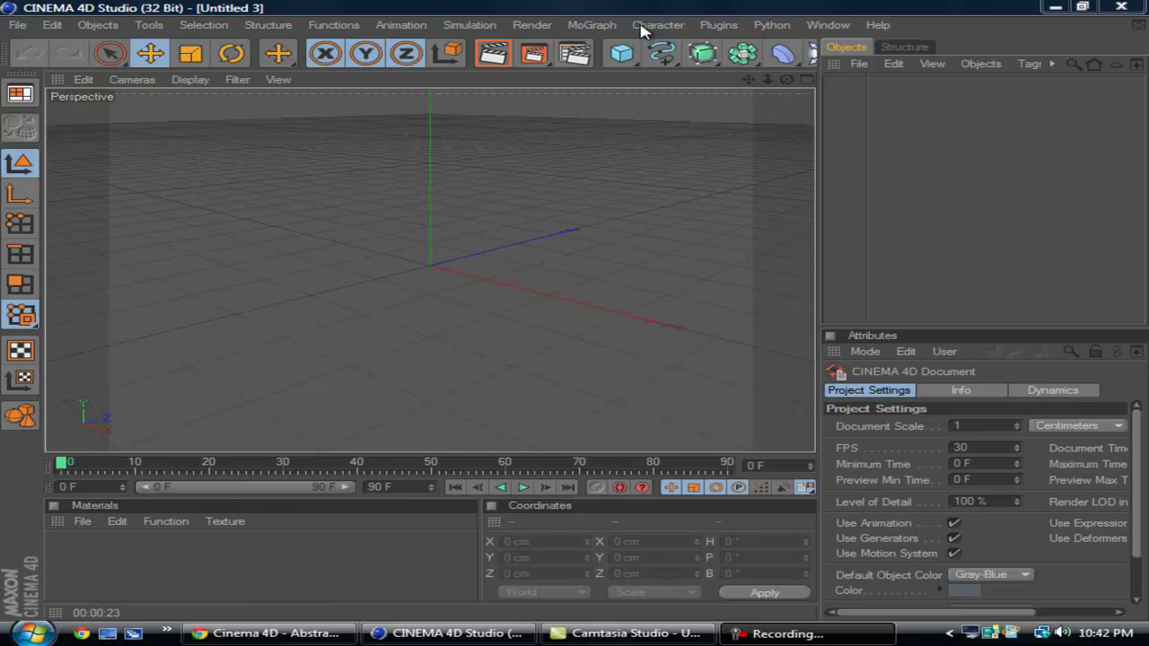
- Add a Sphere primitive and set its radius to 200 cm
click(623, 54)
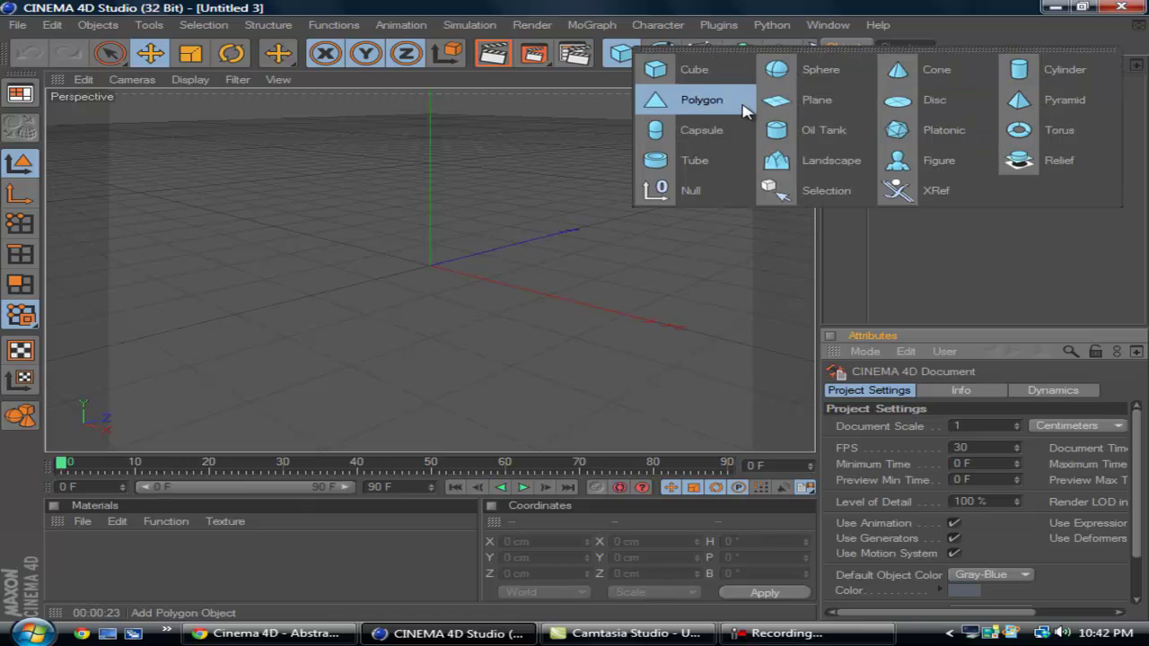
click(781, 65)
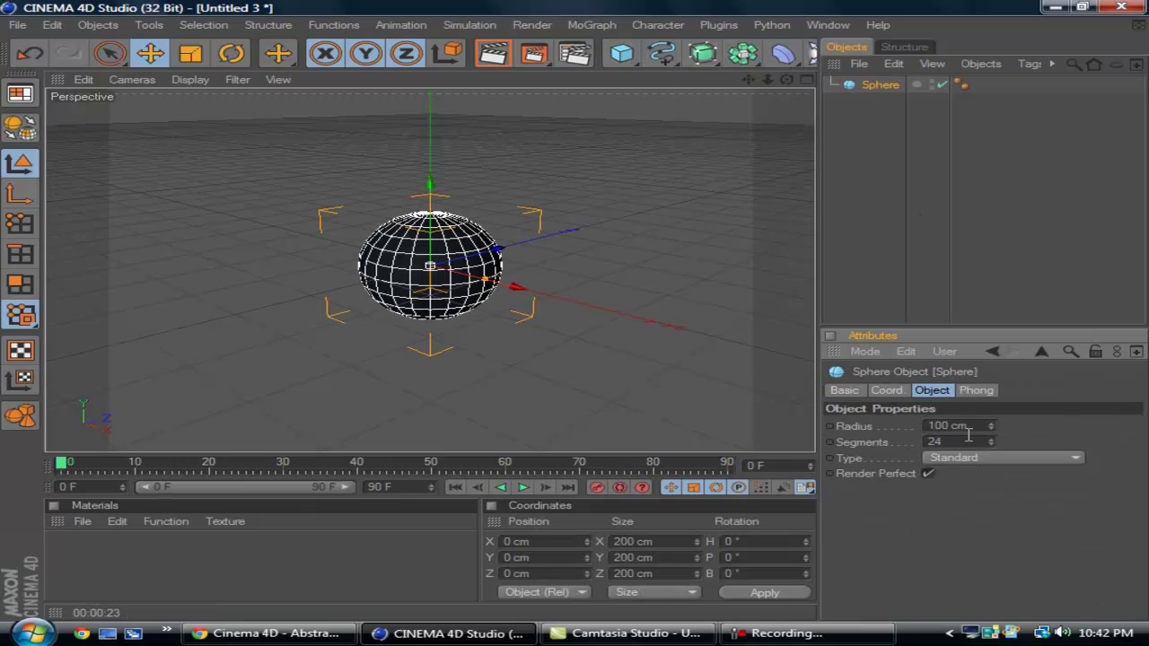
drag(956, 421, 886, 425)
text(2000)
key(BackSpace)
key(Return)
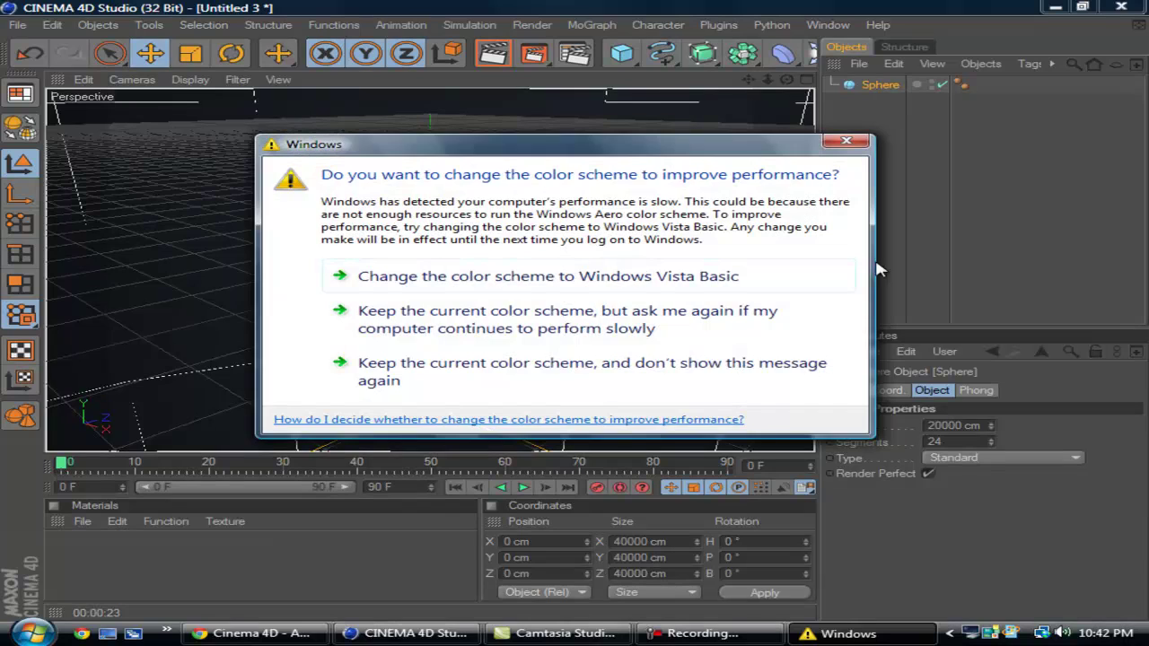
click(845, 142)
click(967, 425)
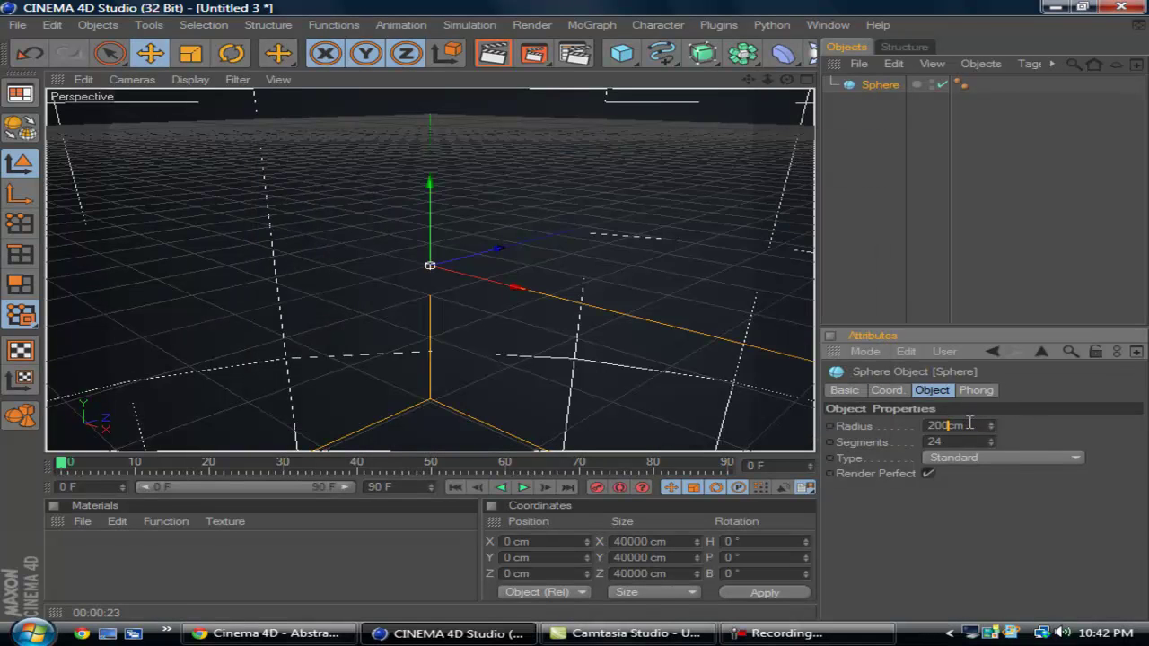
key(Return)
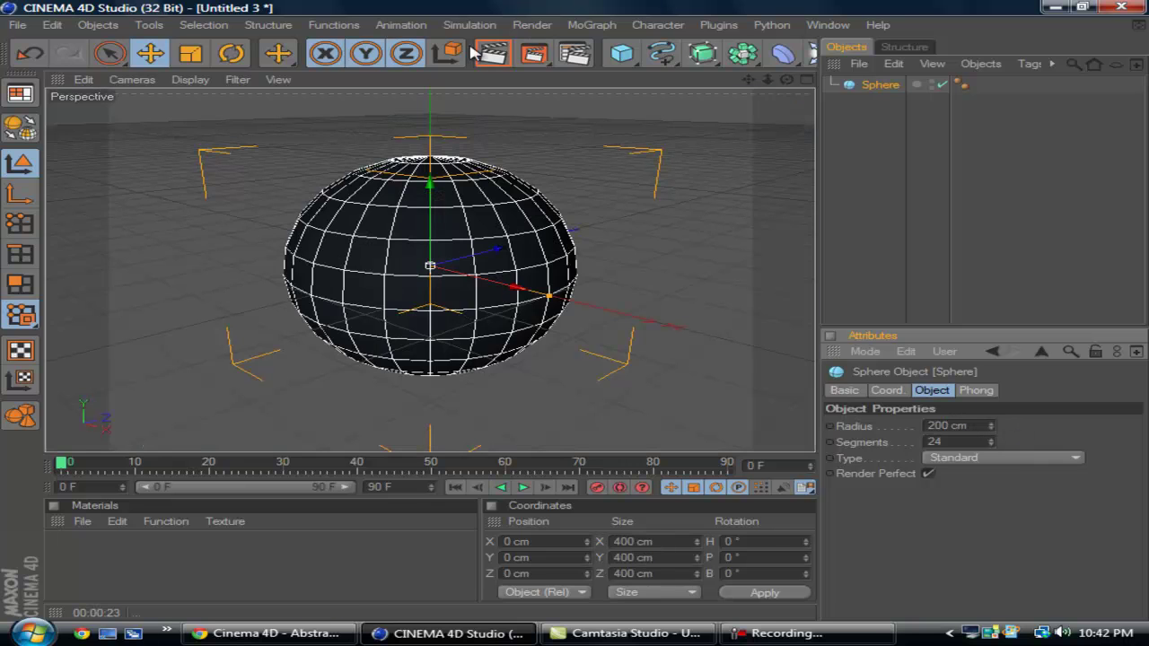
- Test-render the sphere, clear the render, and reselect the sphere
click(473, 56)
click(887, 115)
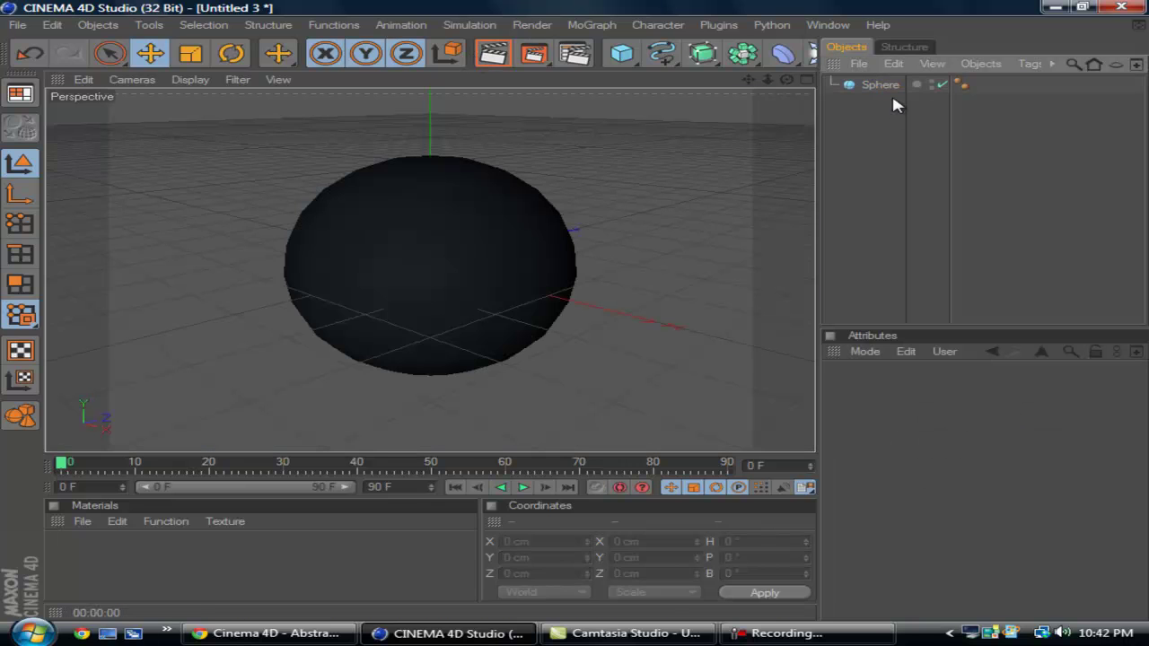
click(880, 85)
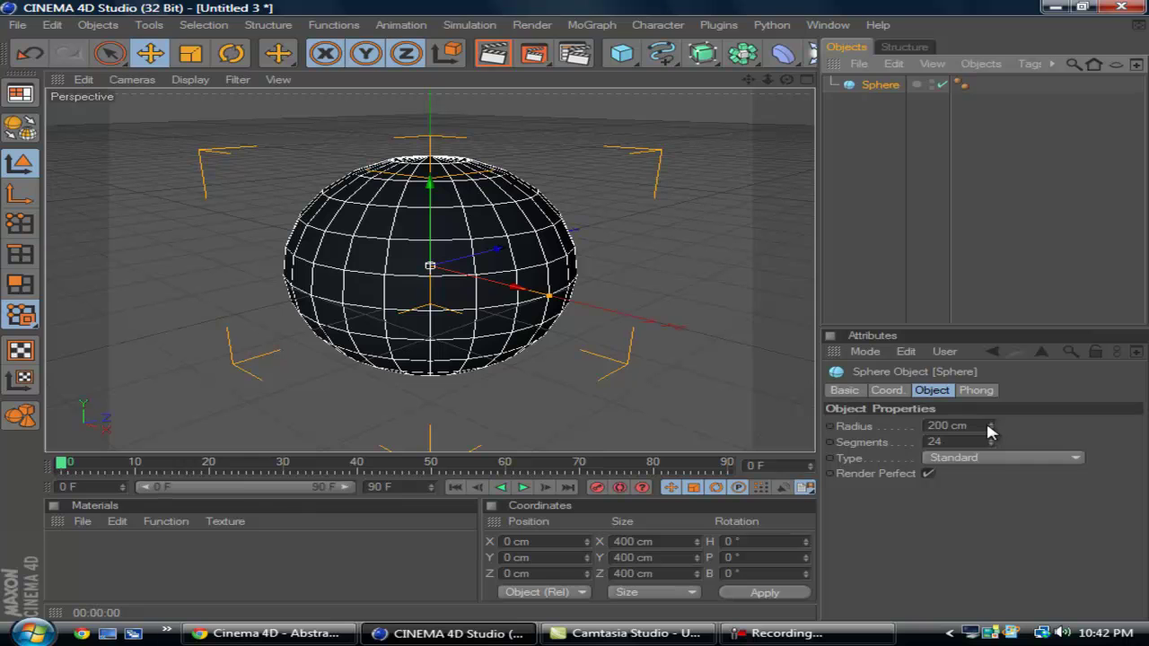
- Set the sphere to 40 segments and the Icosahedron type
drag(995, 441, 997, 444)
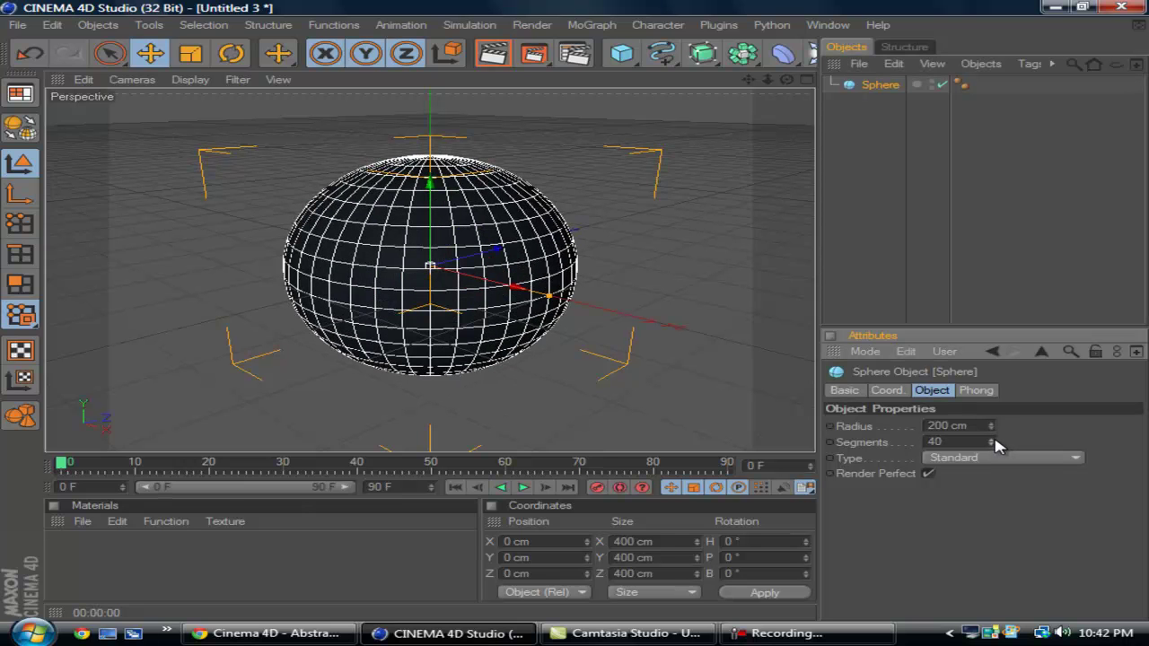
click(1008, 459)
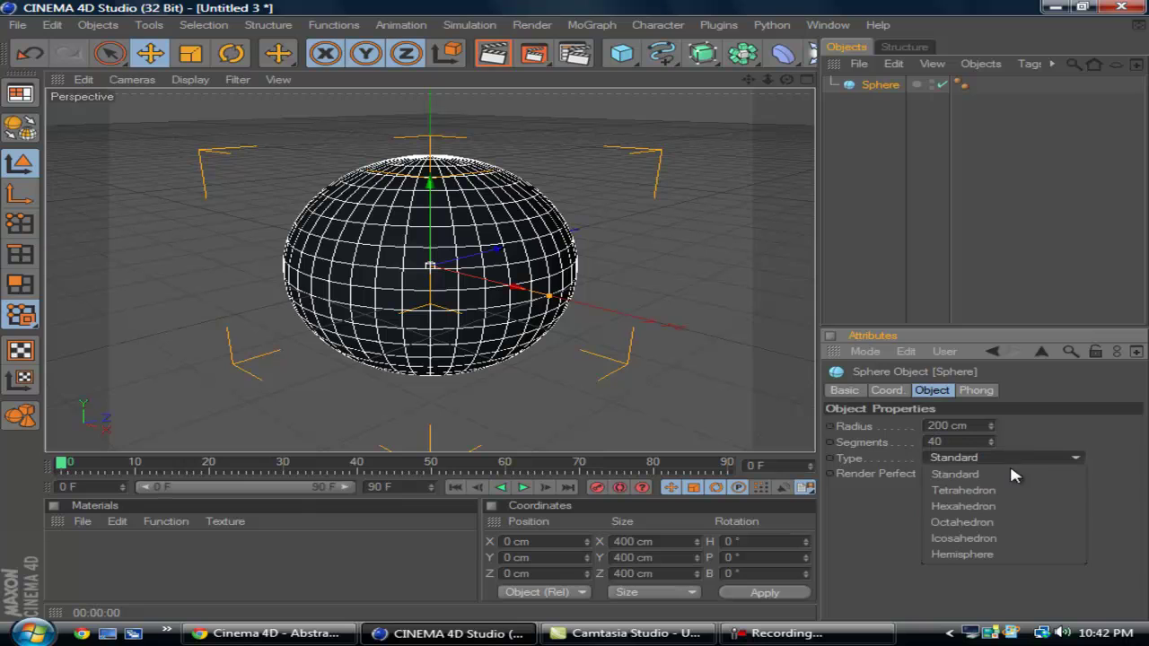
click(983, 537)
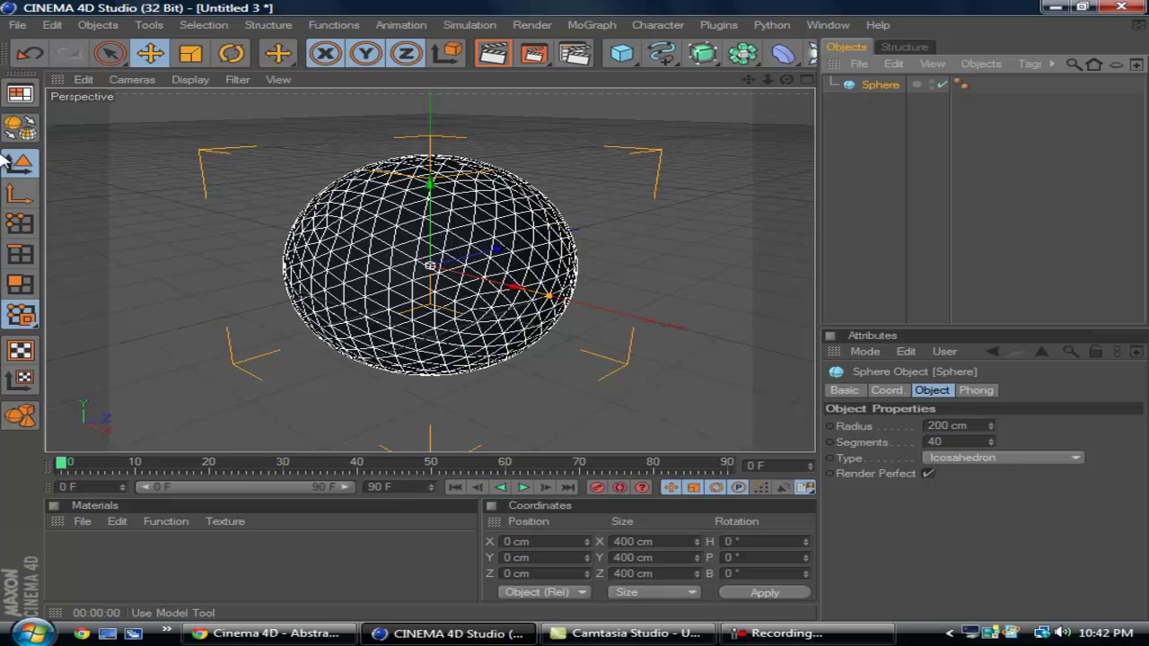
- Make the sphere editable and select all its polygons in Polygons mode
click(21, 128)
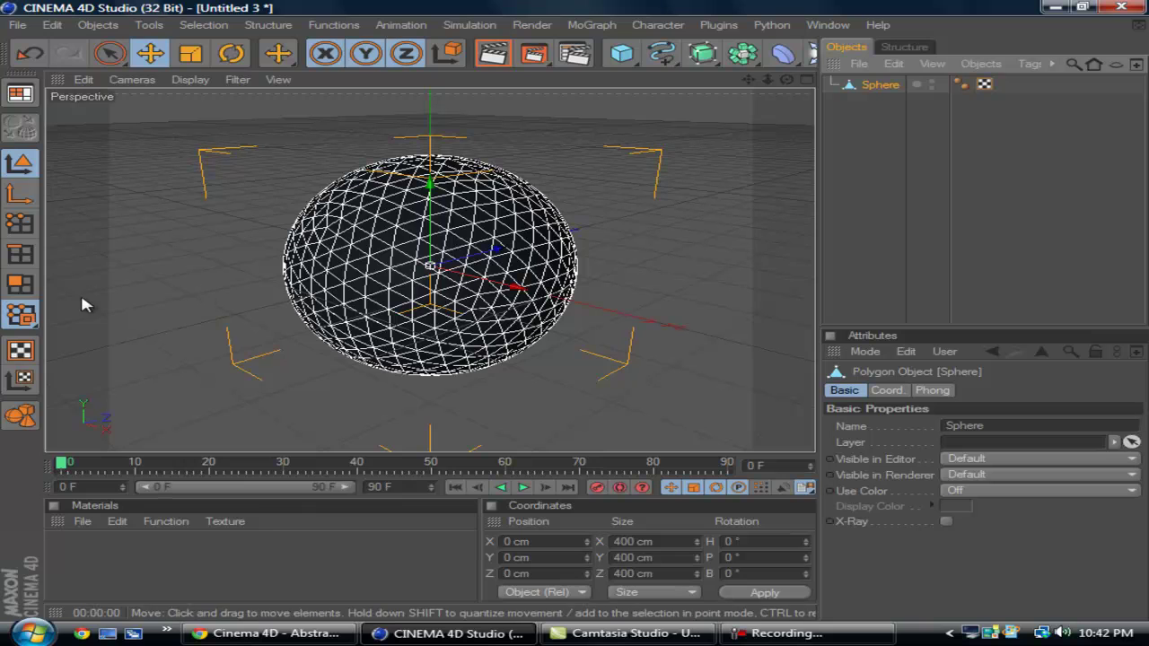
click(32, 283)
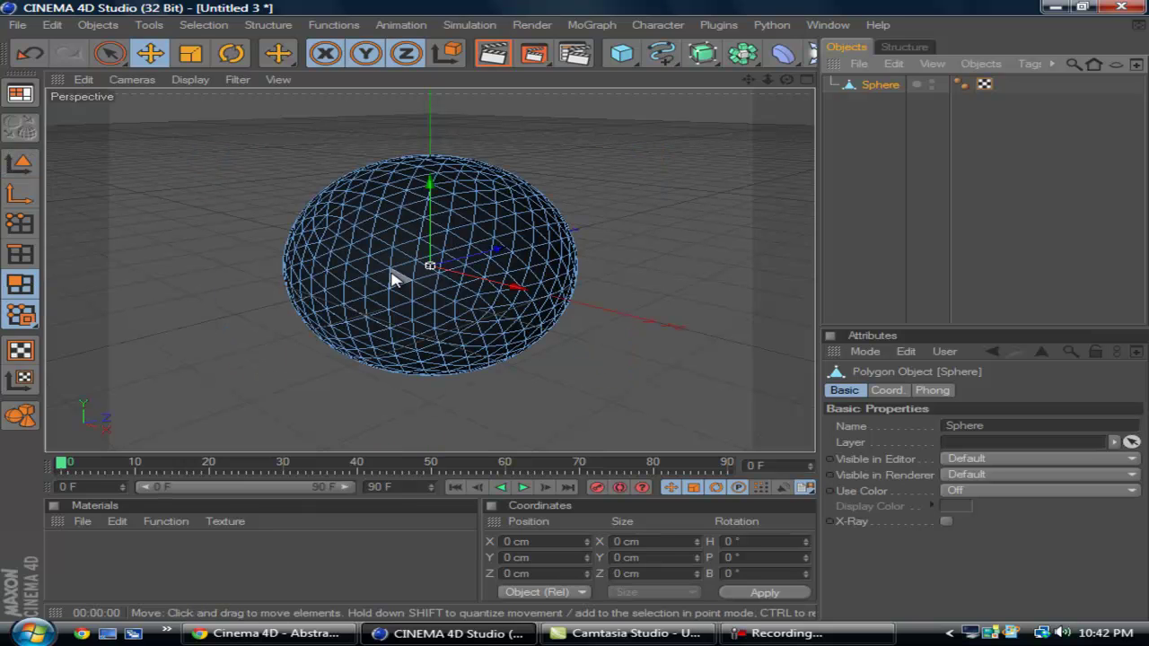
key(ctrl+a)
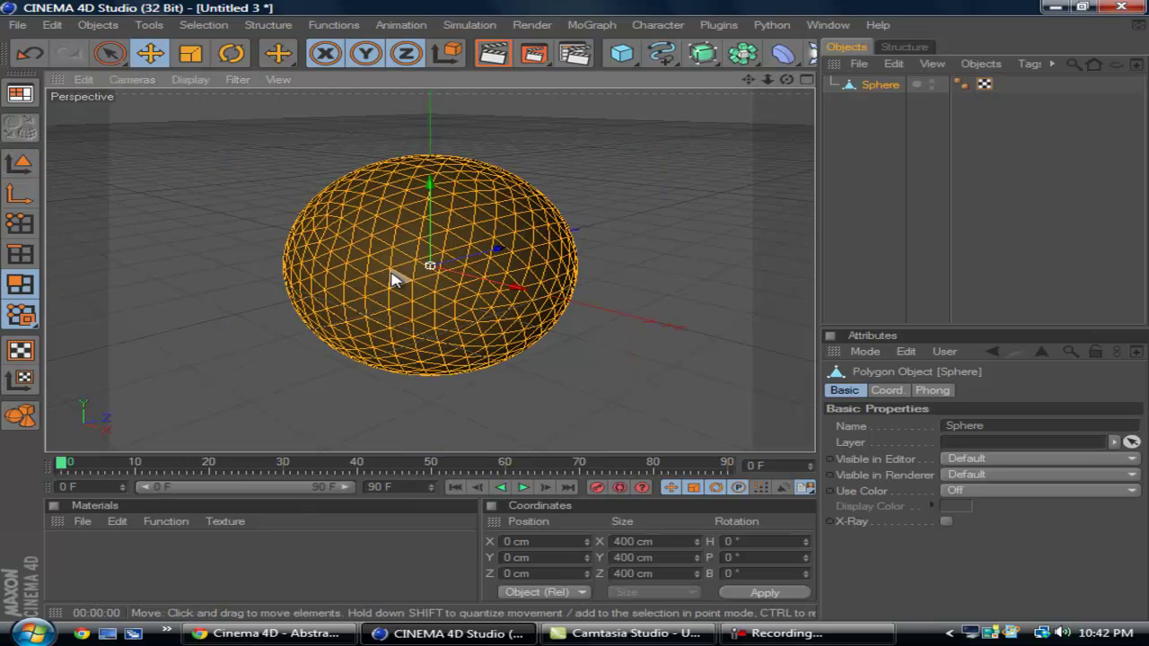
- Extrude the polygons separately by 80 cm with 60% variation, then render the view
right_click(501, 274)
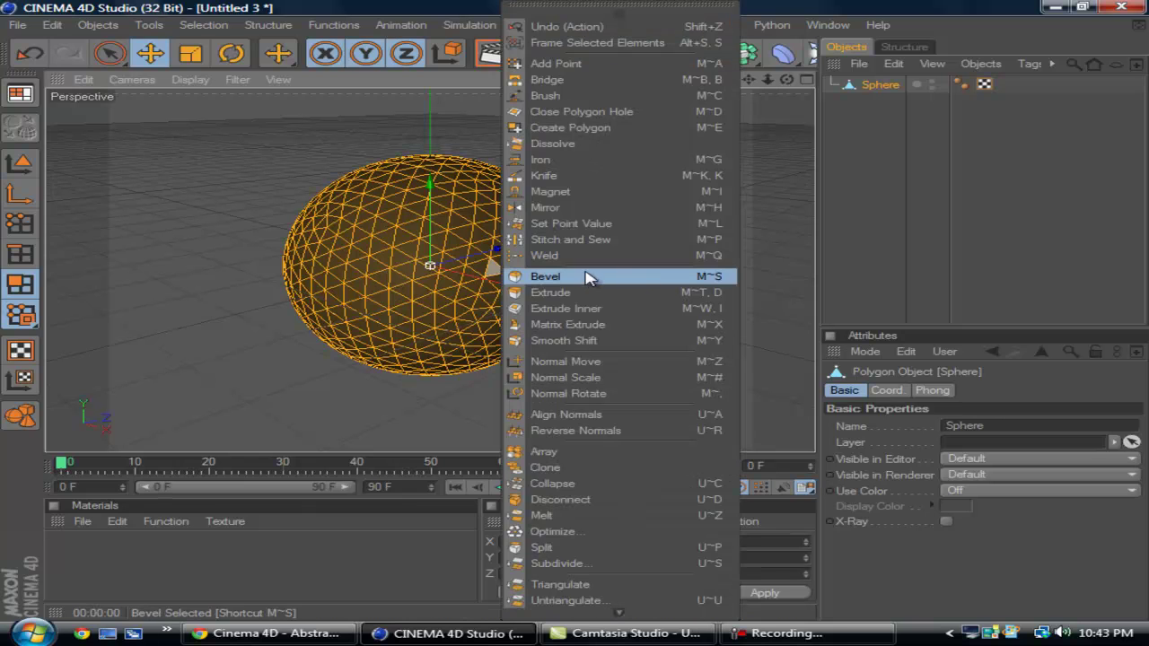
click(628, 293)
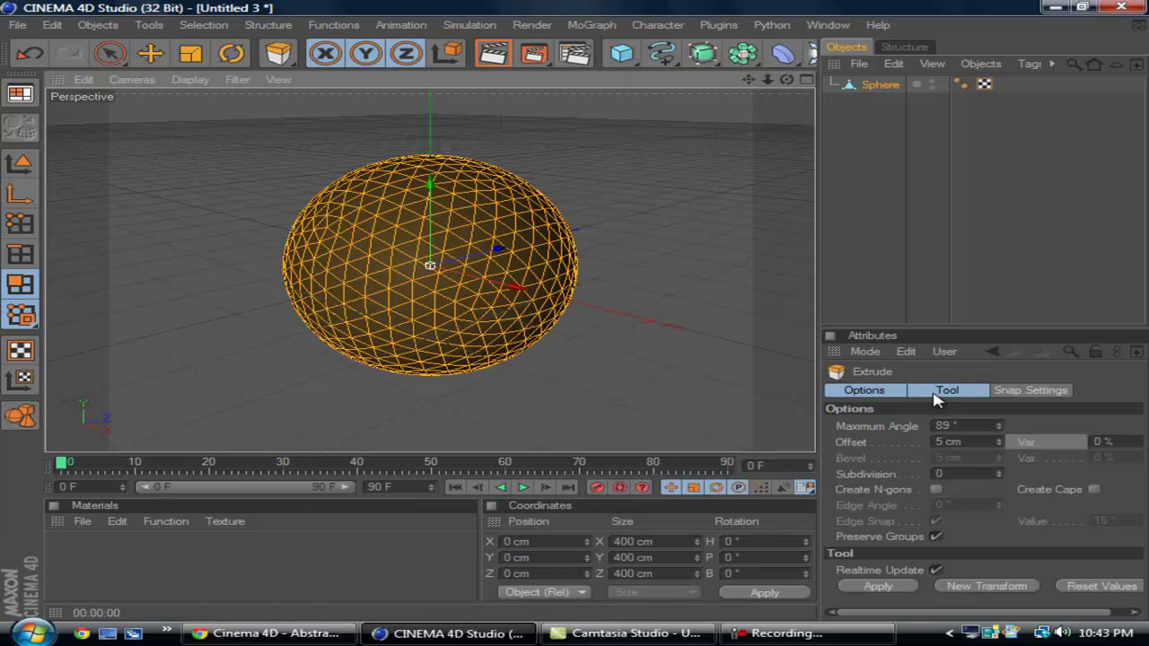
click(935, 537)
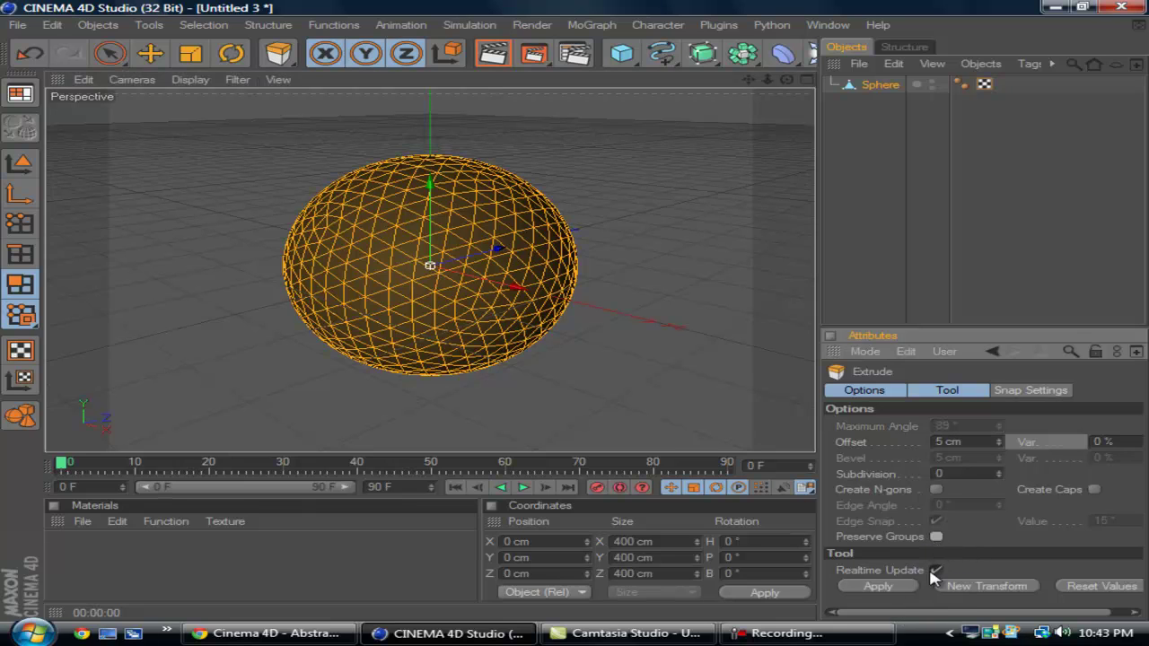
click(884, 585)
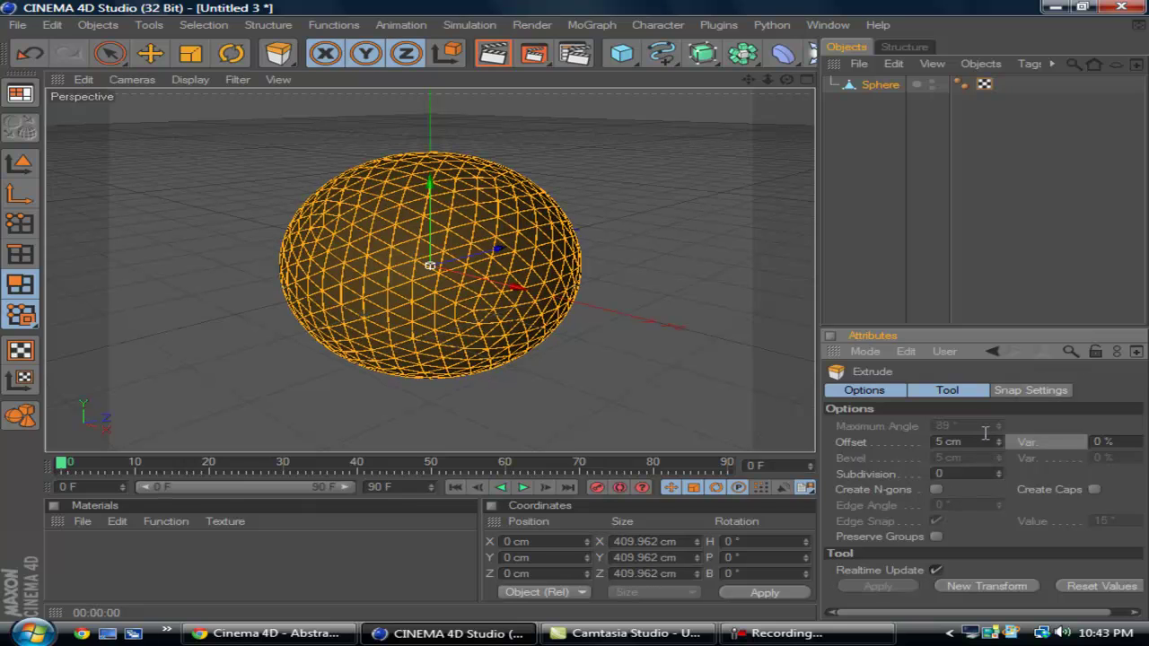
click(988, 441)
click(1139, 446)
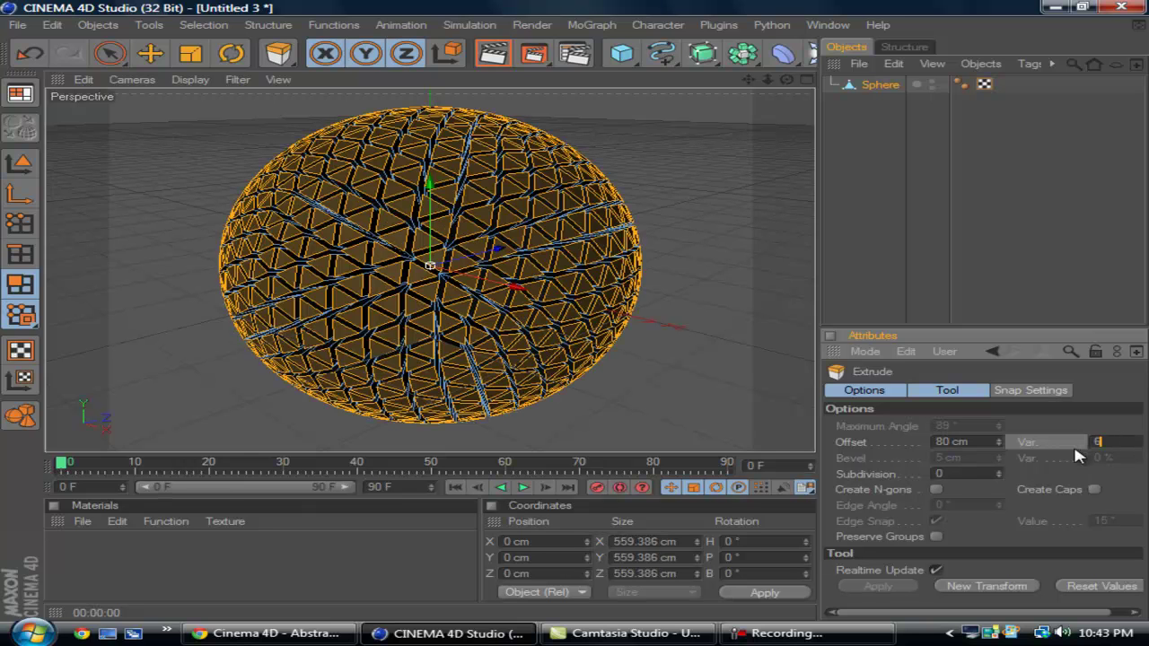
text(60)
key(Return)
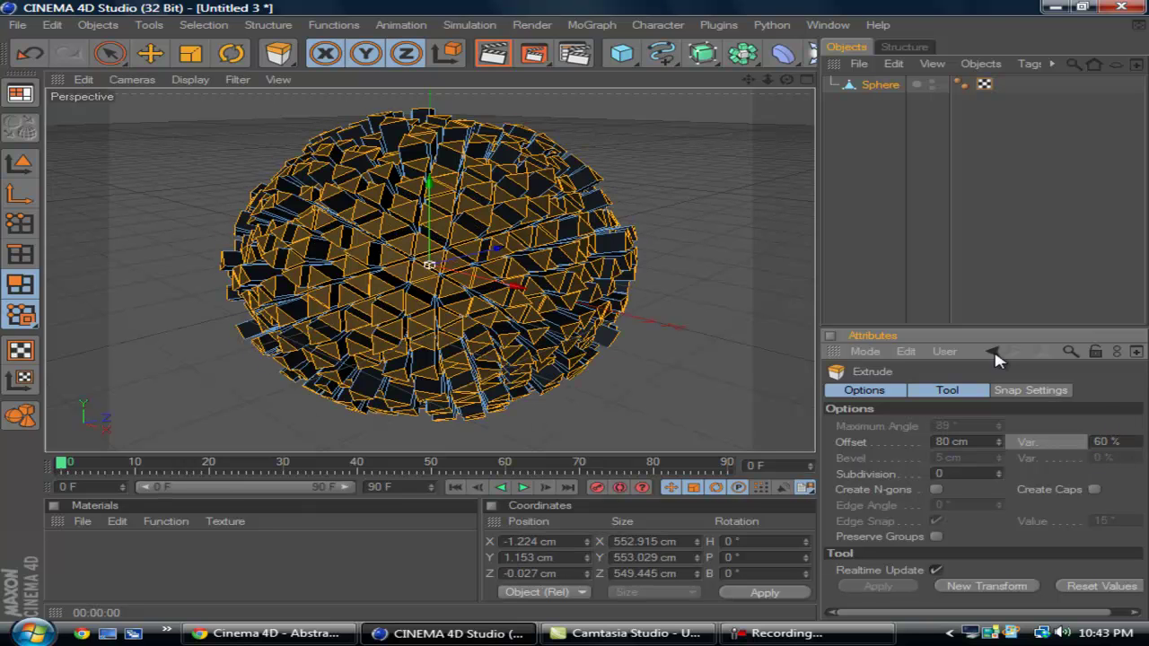
click(492, 46)
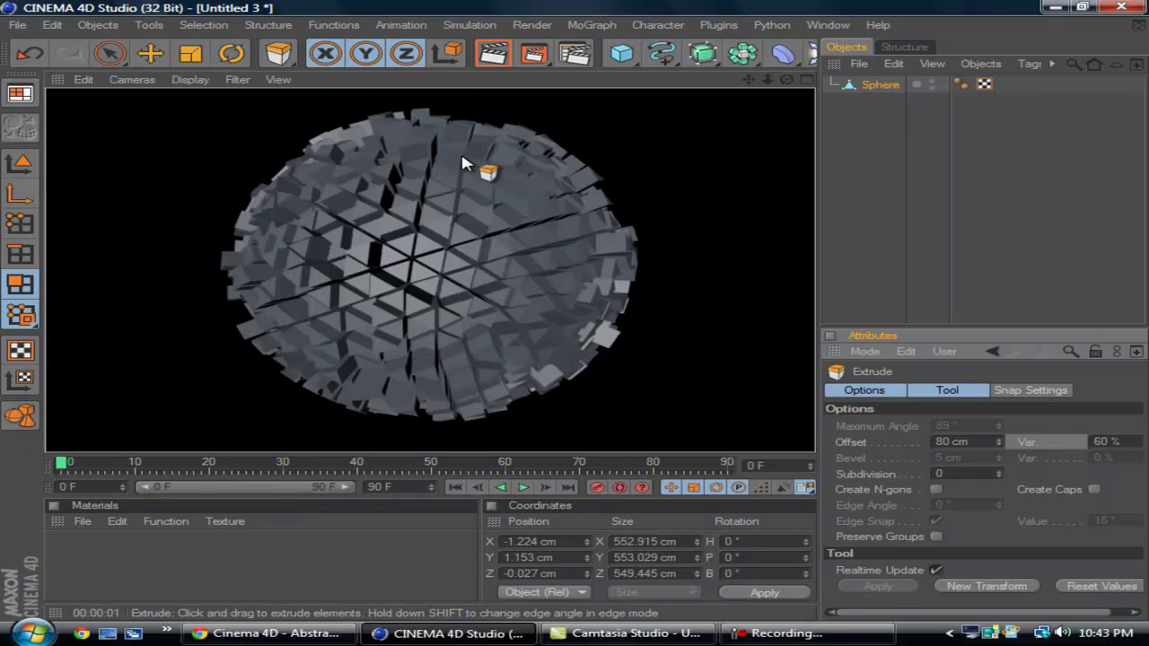
- Create a new material, Mat, and set its colour to pure white
double_click(72, 567)
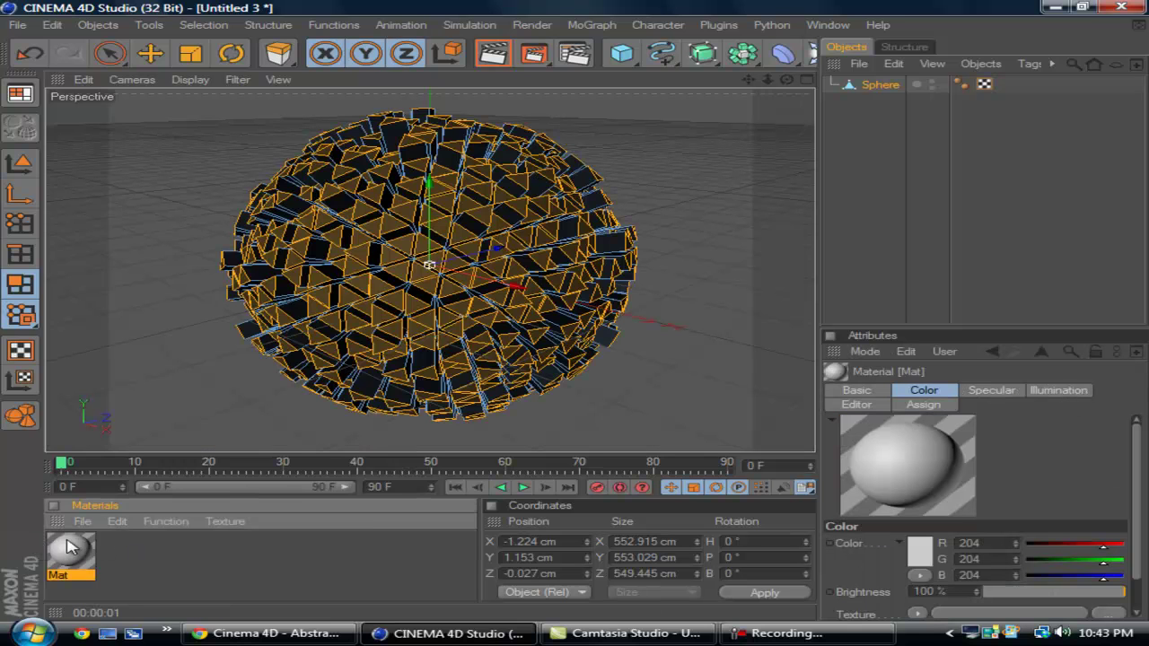
double_click(65, 550)
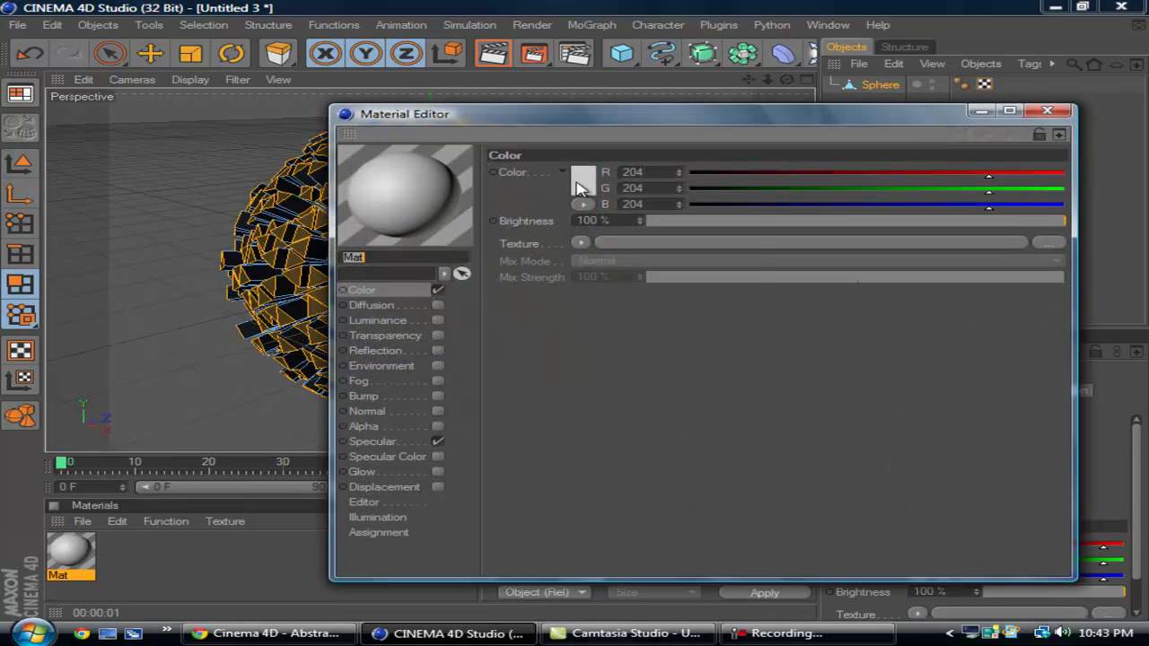
click(582, 180)
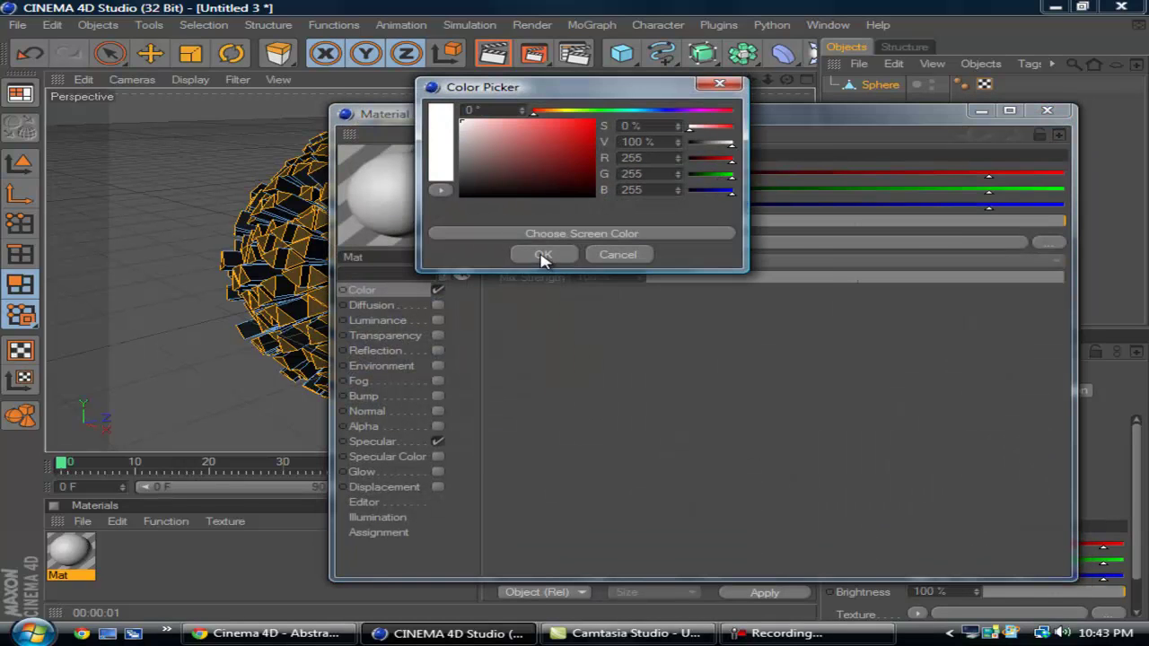
click(543, 254)
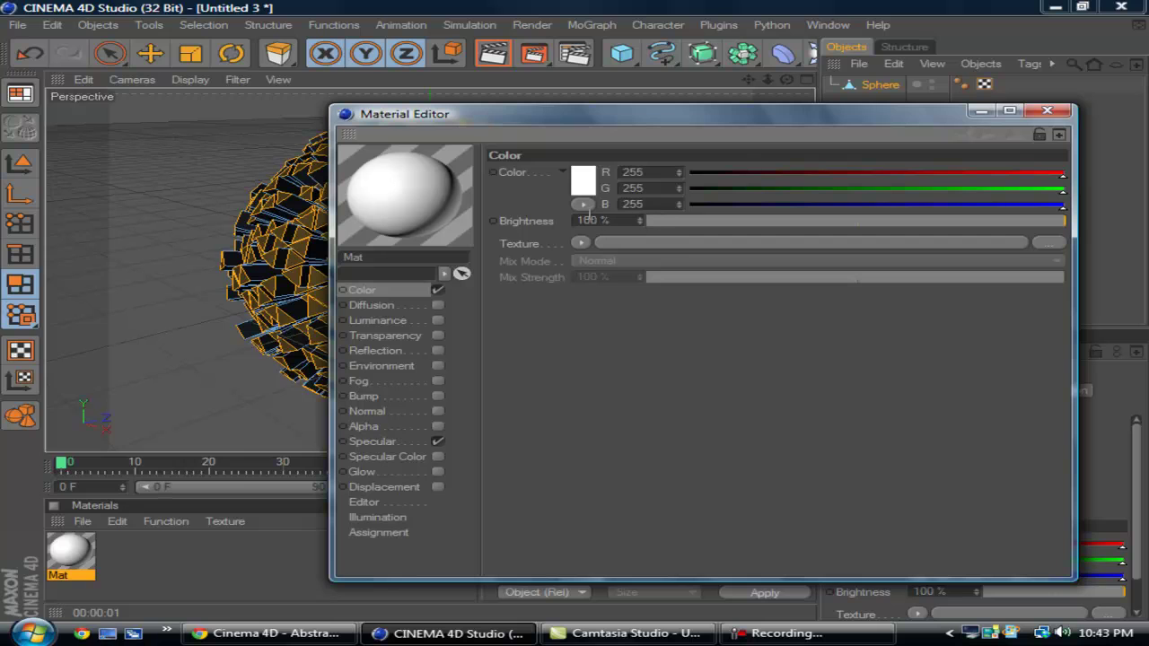
- Add a Gradient texture to Mat's colour and recolour its black knot to cyan (hue 190°)
click(581, 242)
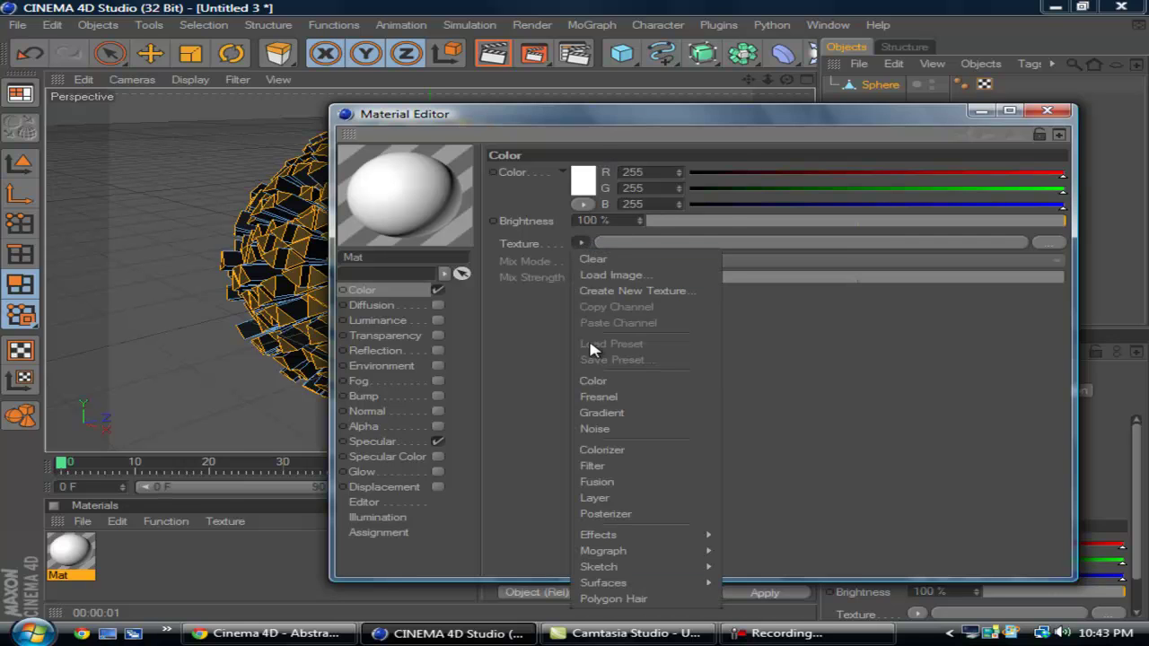
click(641, 413)
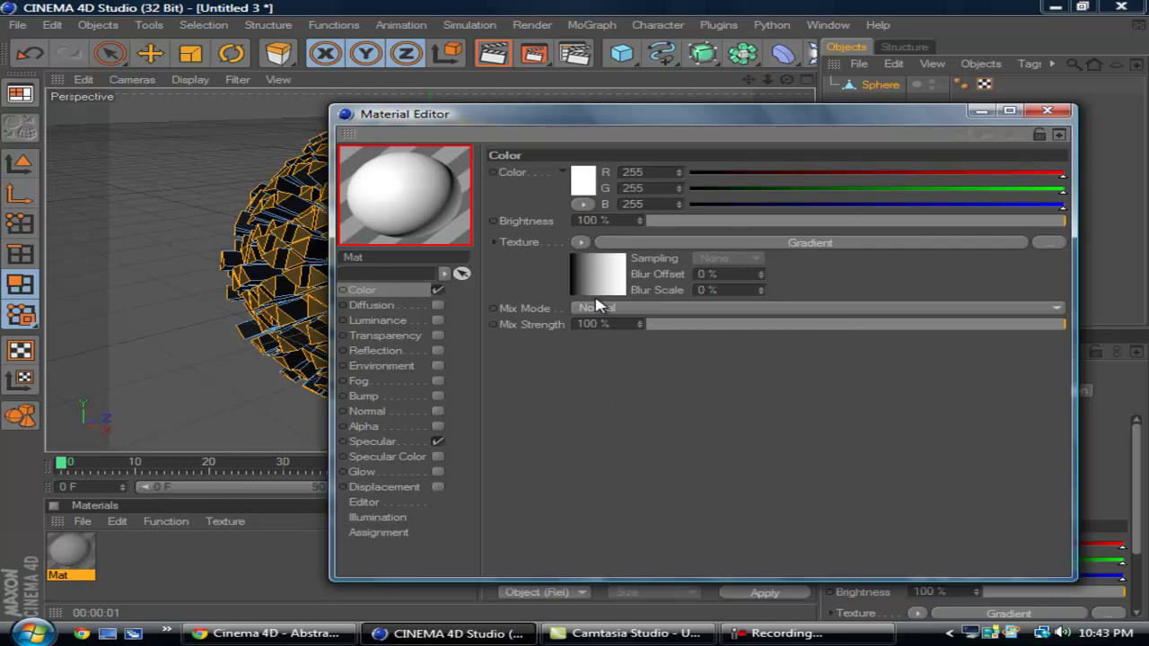
click(609, 270)
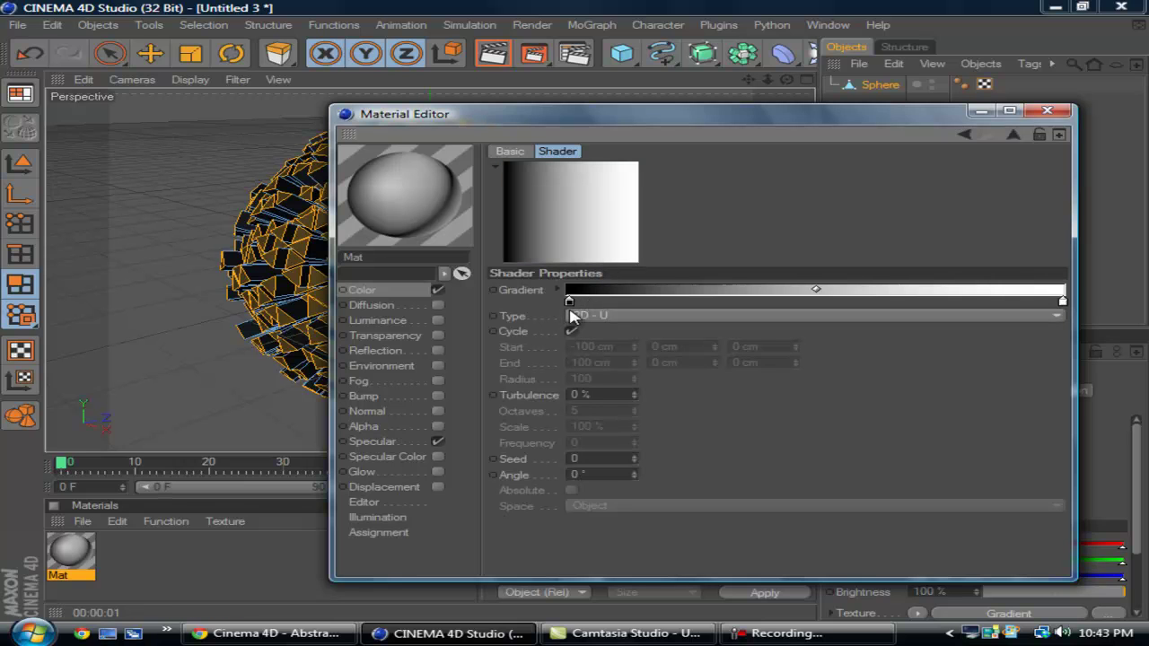
double_click(570, 302)
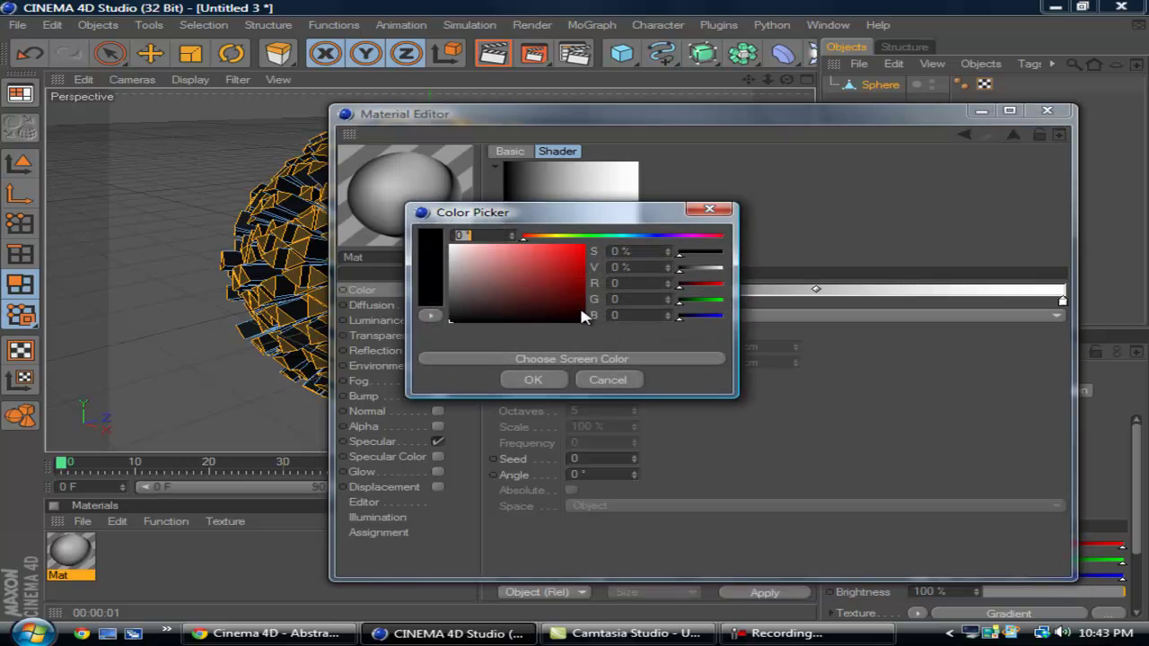
click(628, 236)
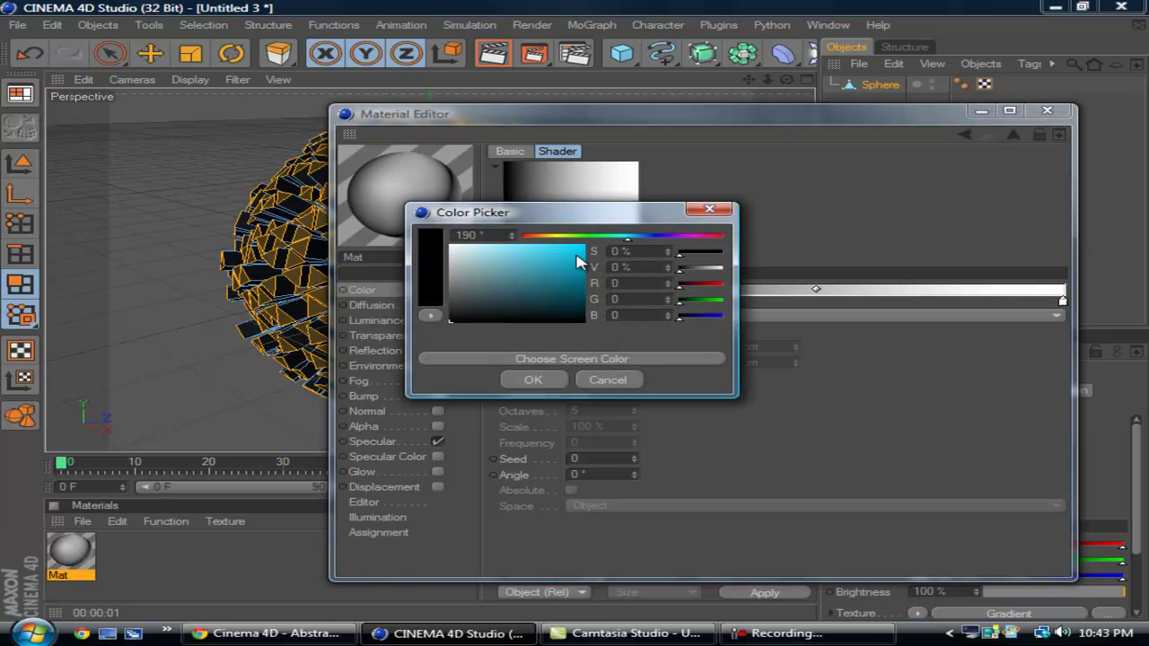
click(583, 245)
click(533, 380)
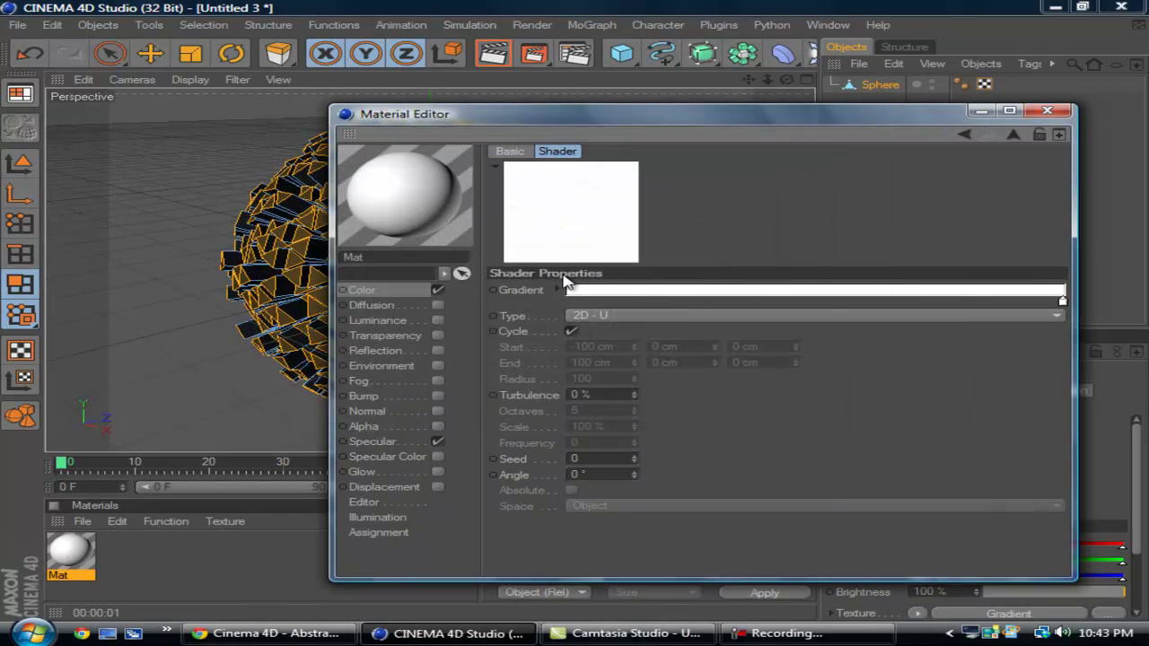
- Set the gradient's left knot to bright cyan 0/204/255
click(556, 290)
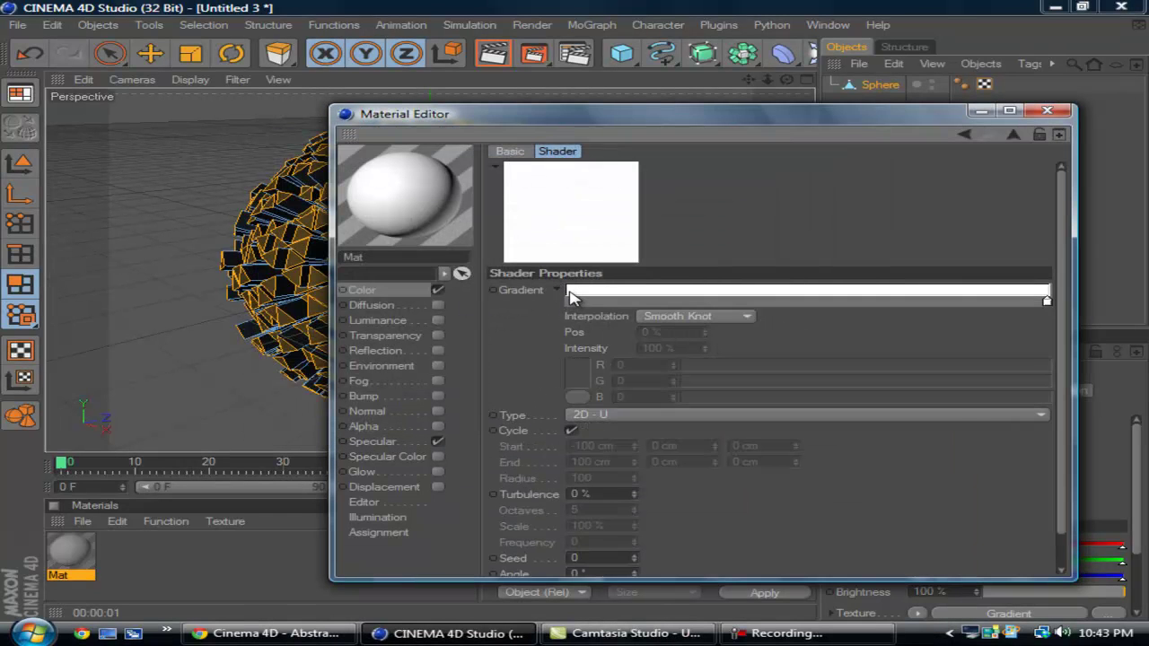
double_click(569, 301)
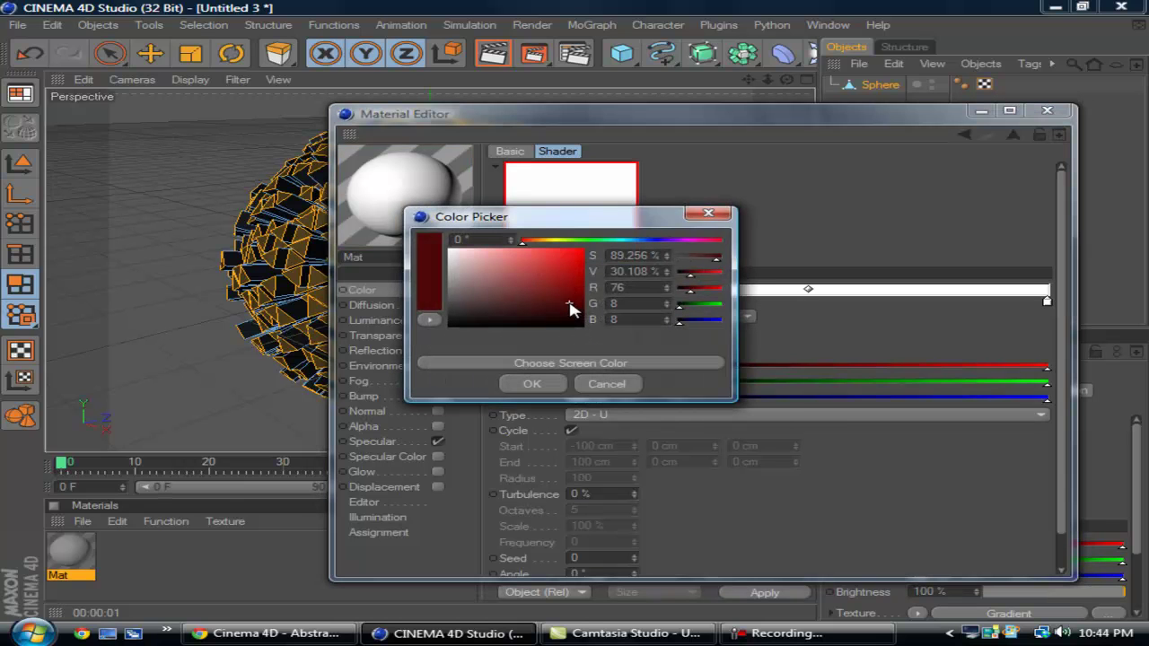
click(627, 241)
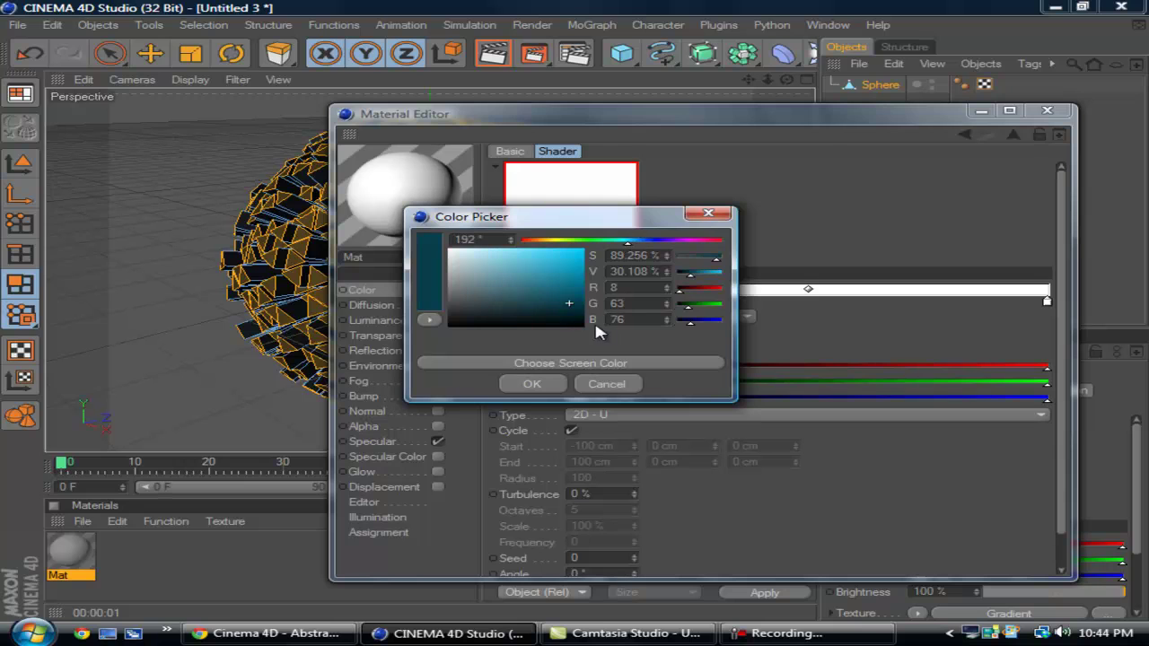
click(584, 249)
click(531, 383)
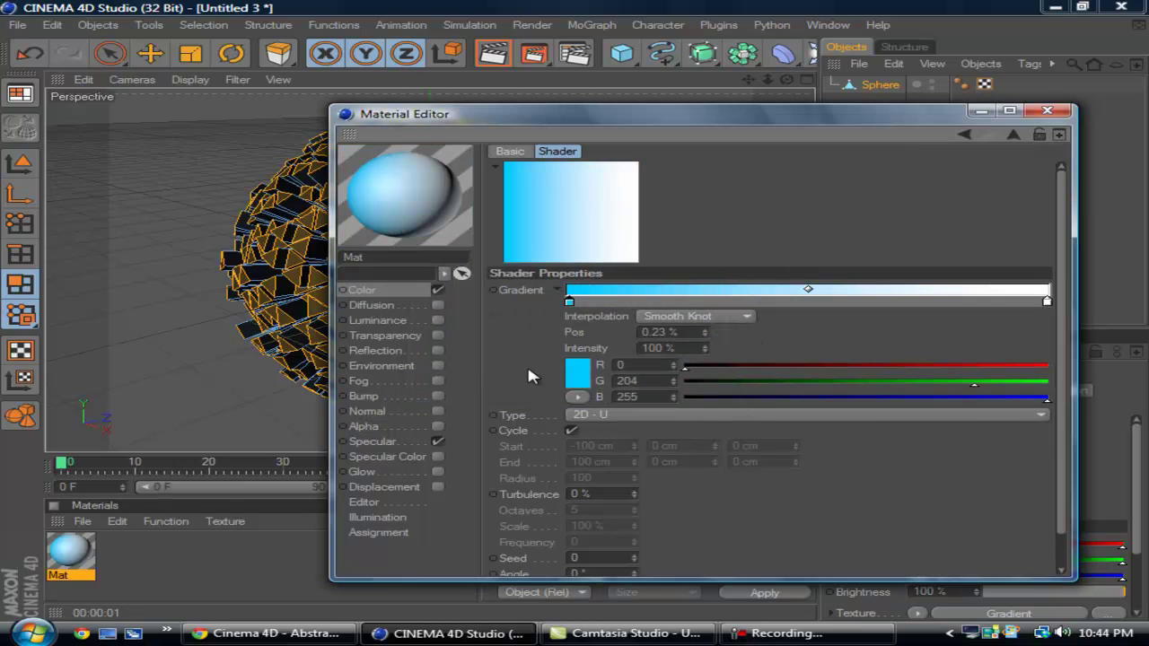
- Make the gradient 2D - Circular and move the white knot to about 5%
click(633, 414)
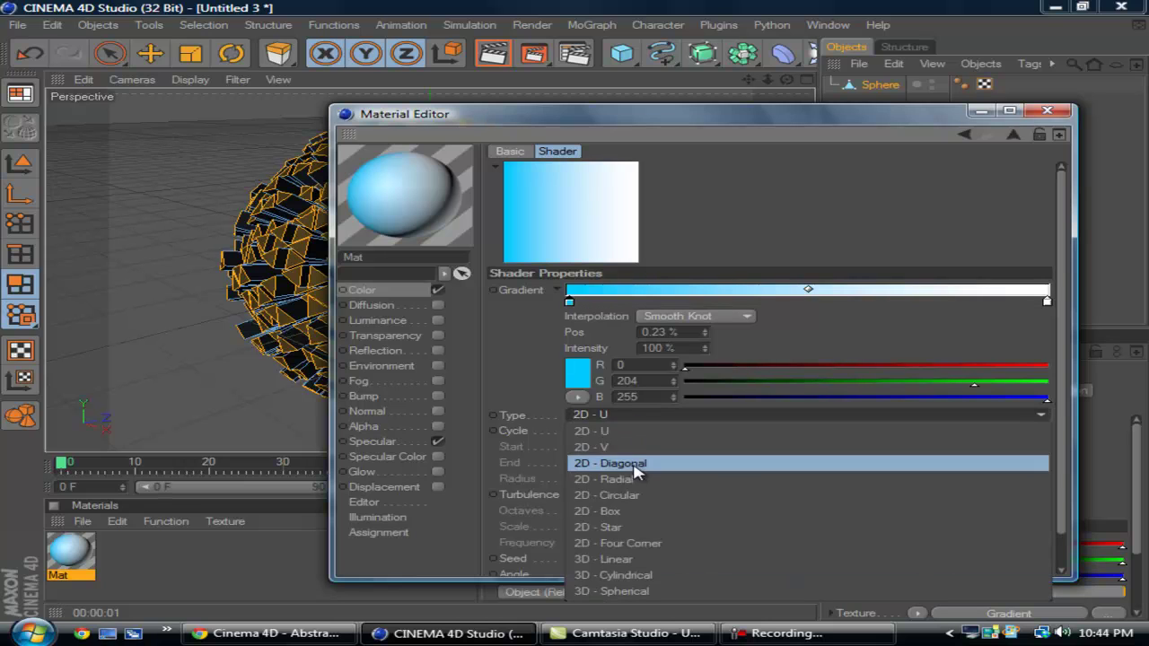
click(653, 495)
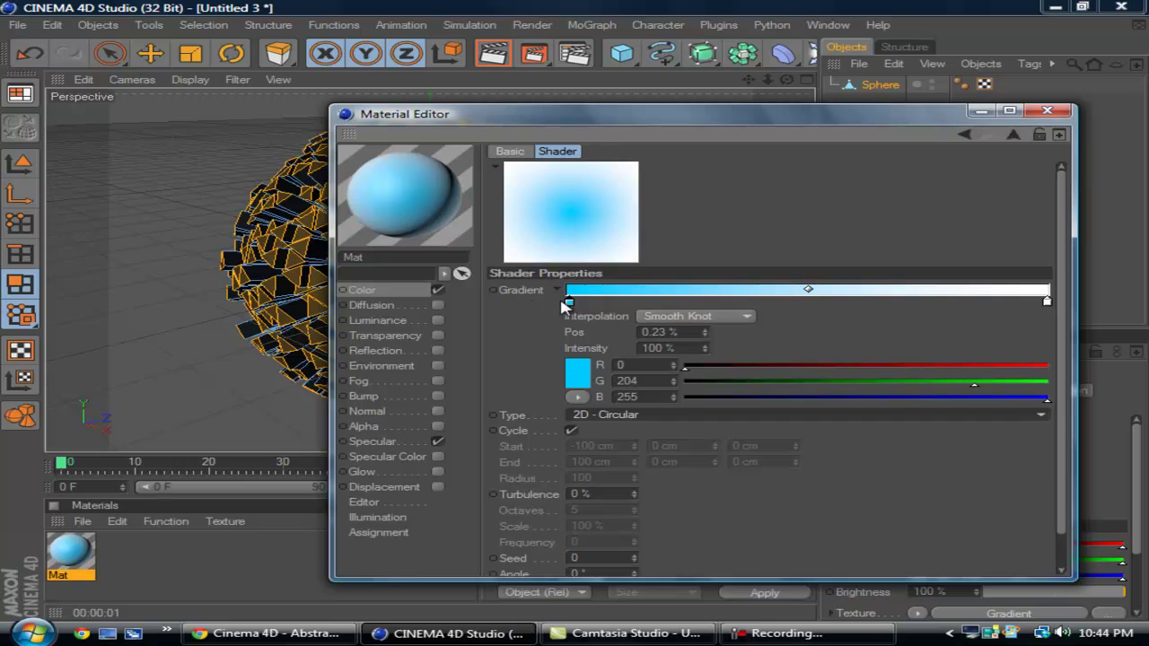
drag(575, 301, 913, 299)
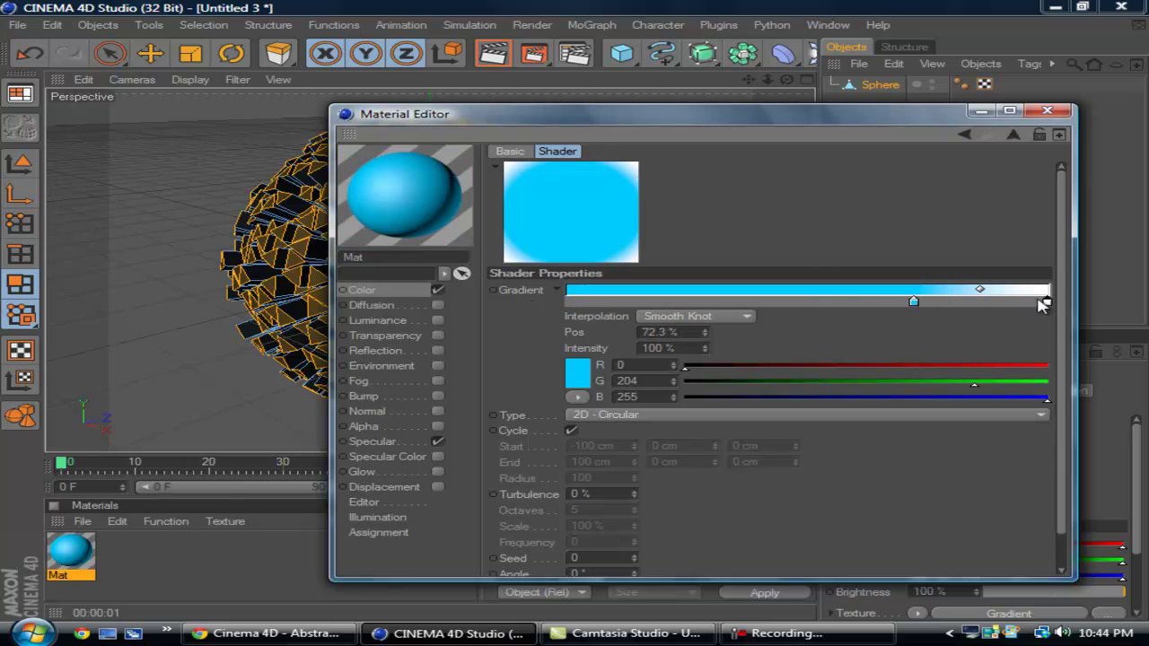
drag(1047, 301, 743, 299)
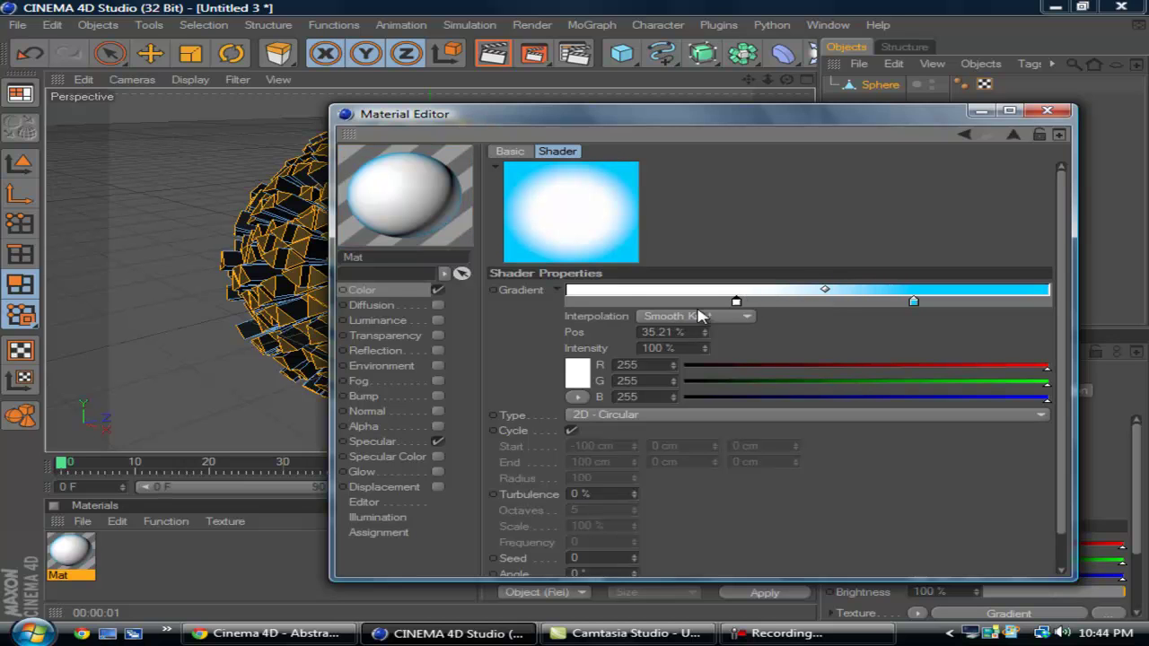
drag(737, 302, 624, 300)
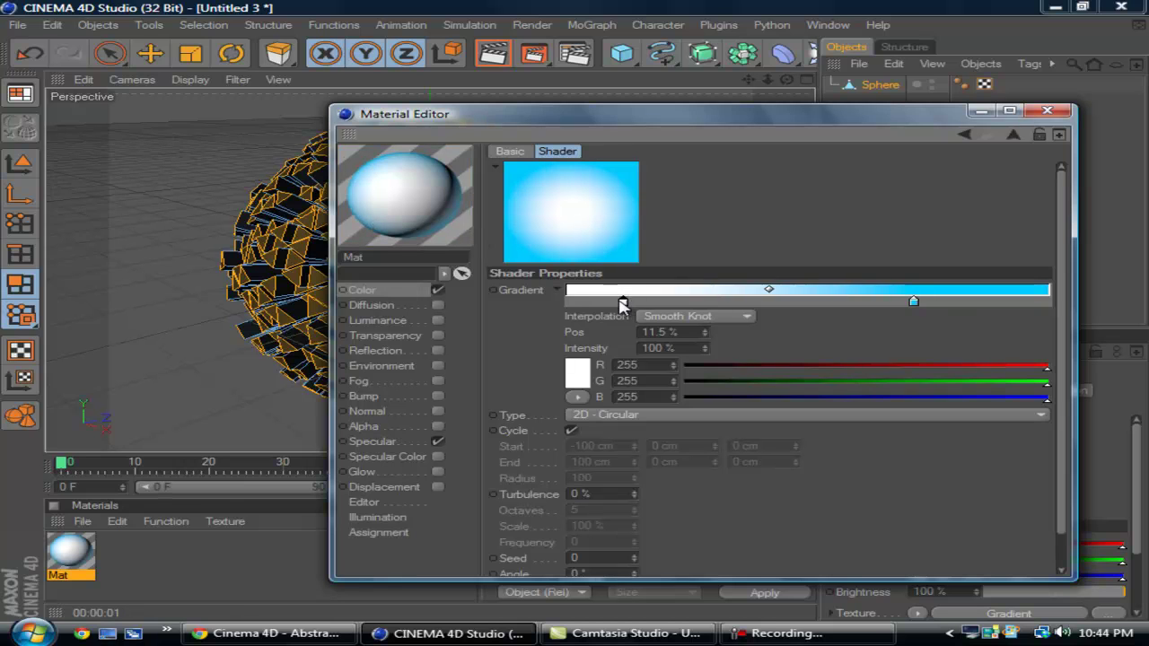
drag(623, 304, 593, 301)
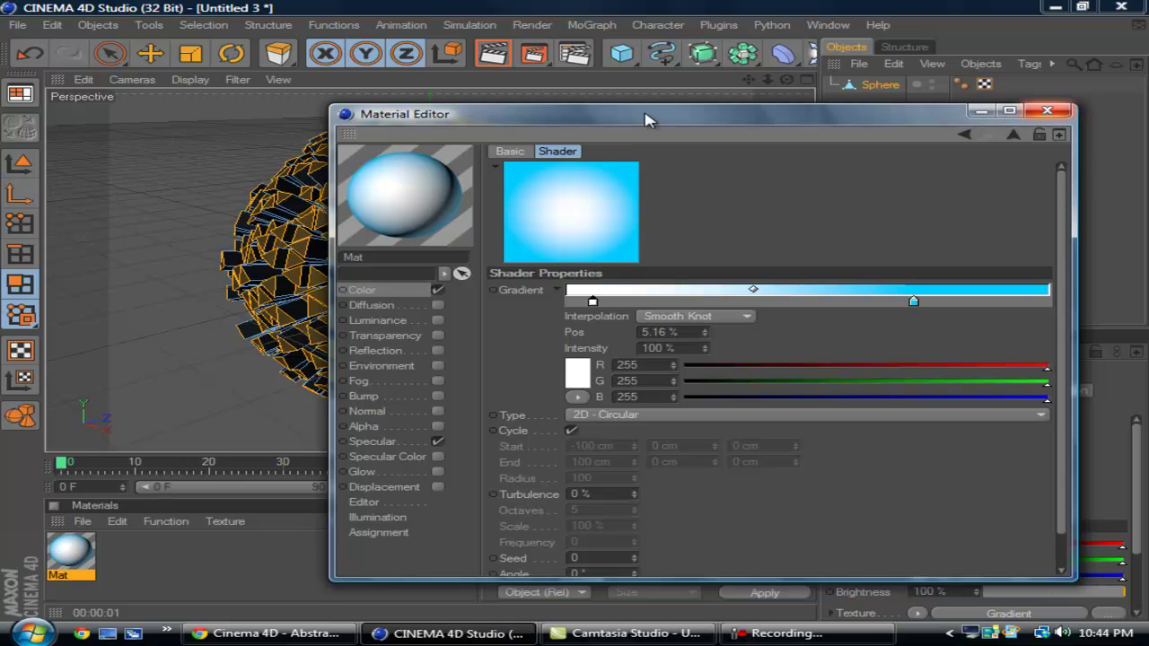
- Enable Reflection at 50% brightness with a Fresnel texture at 50% mix
click(422, 350)
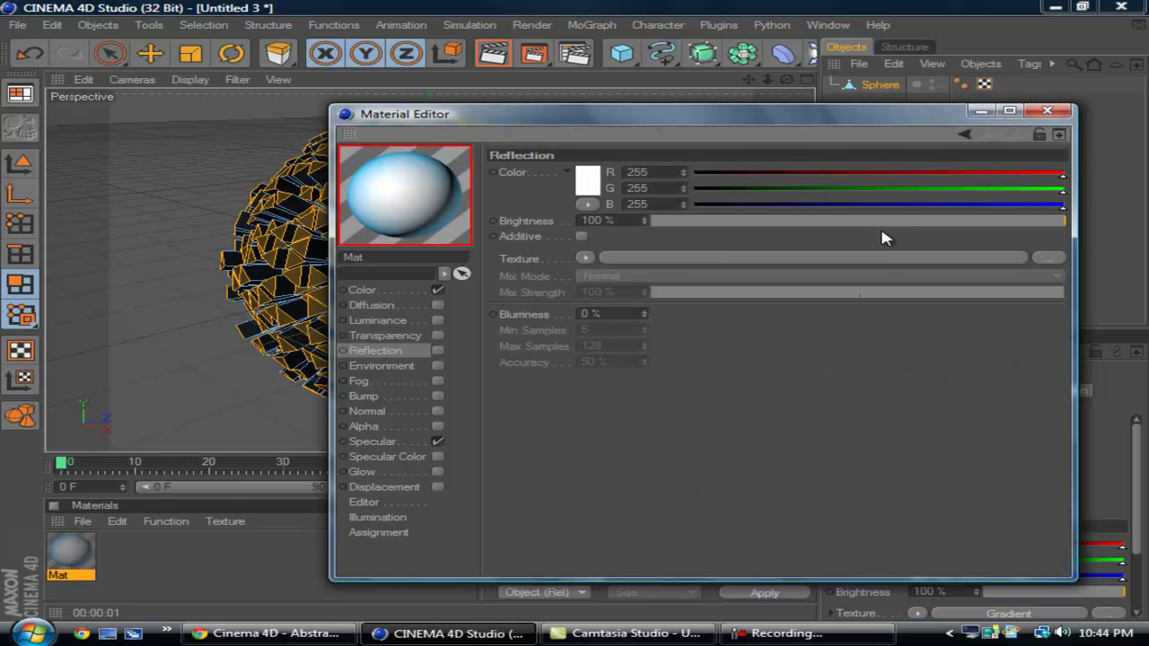
click(856, 222)
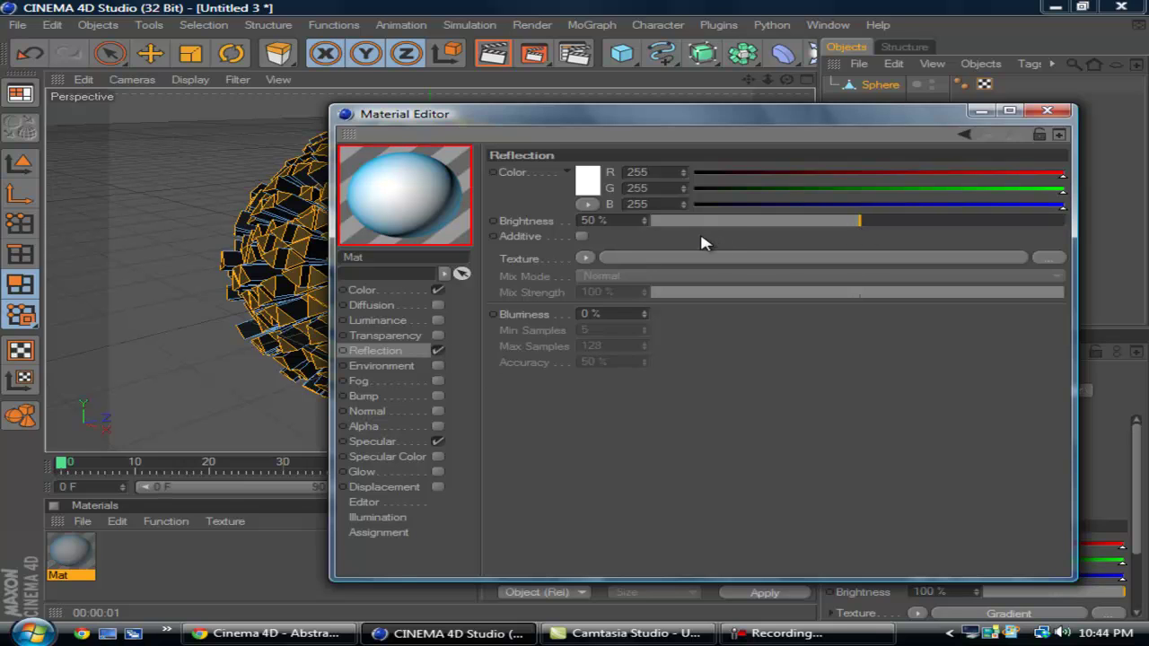
click(589, 260)
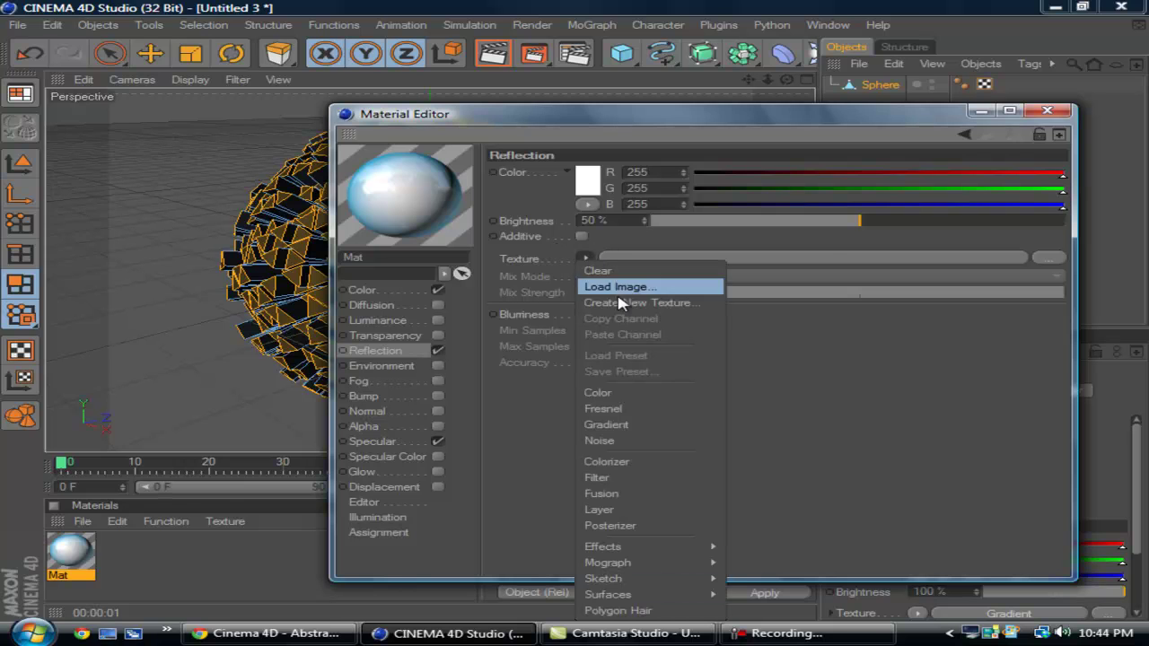
click(688, 423)
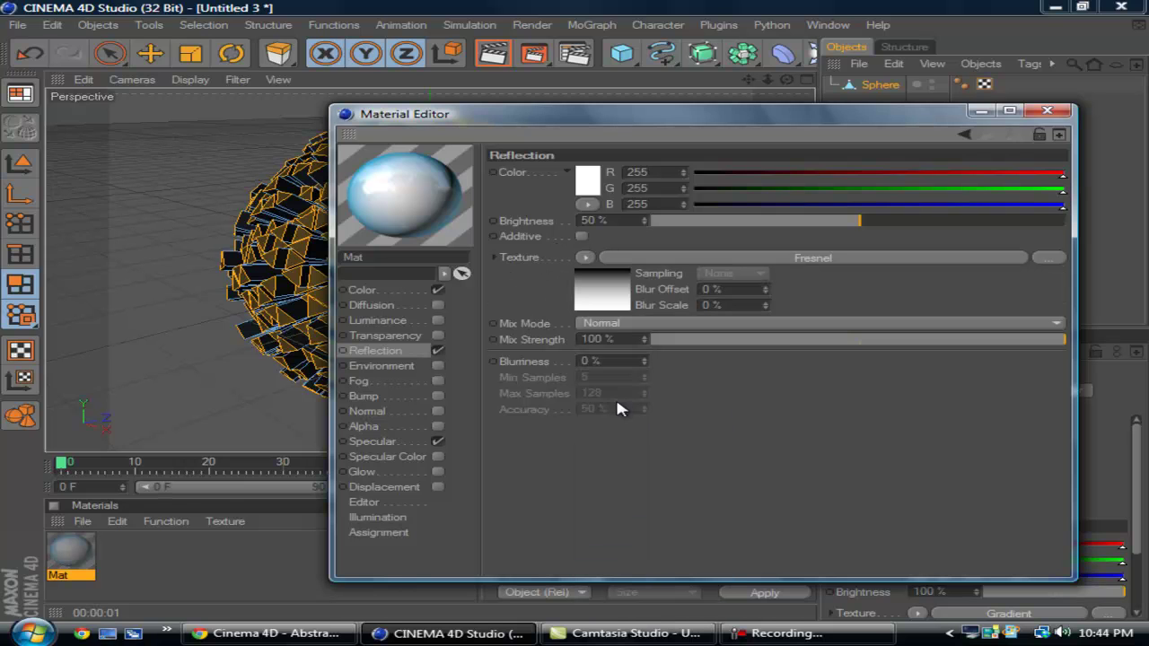
click(860, 341)
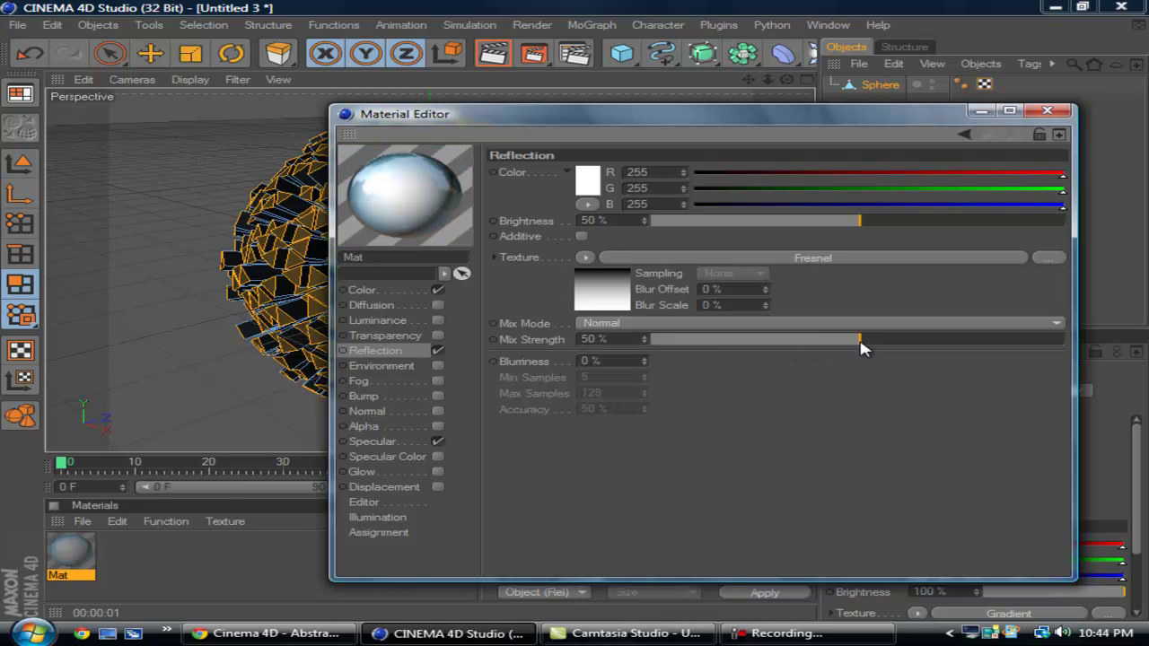
- Enable Fog at 20% brightness and close the Material Editor
click(437, 380)
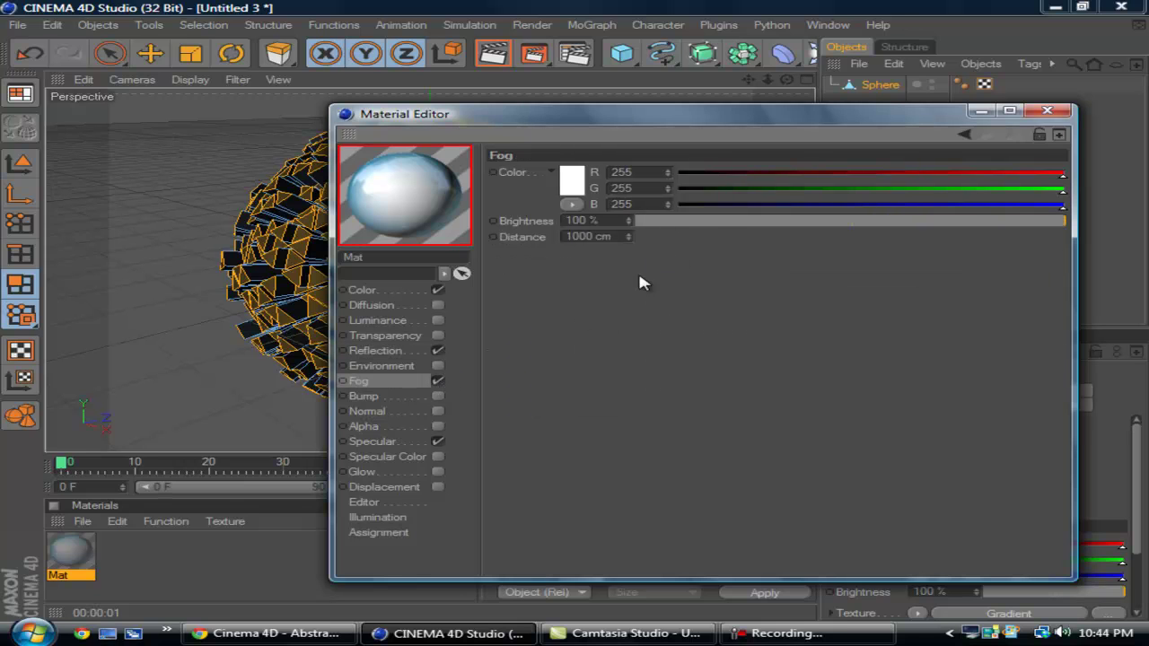
mouse_move(718, 223)
mouse_down()
mouse_move(695, 224)
mouse_move(734, 223)
mouse_move(722, 225)
mouse_up()
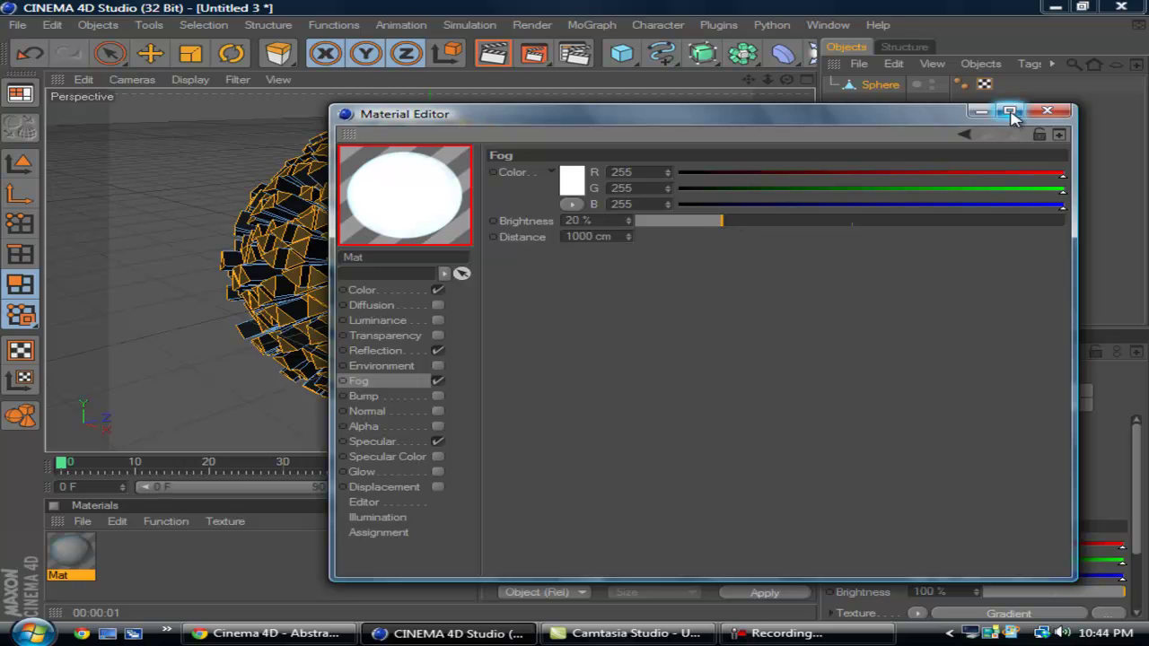
click(1063, 113)
- Apply Mat to the extruded sphere, test-render it, and reselect the Sphere
drag(72, 555, 370, 345)
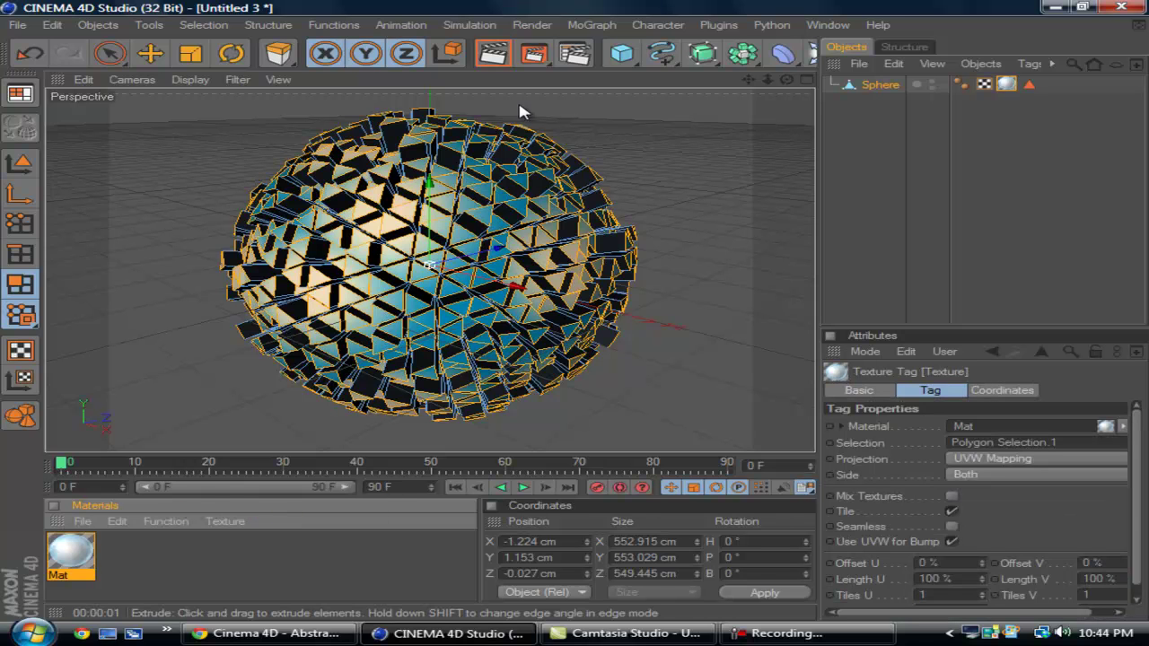
click(490, 52)
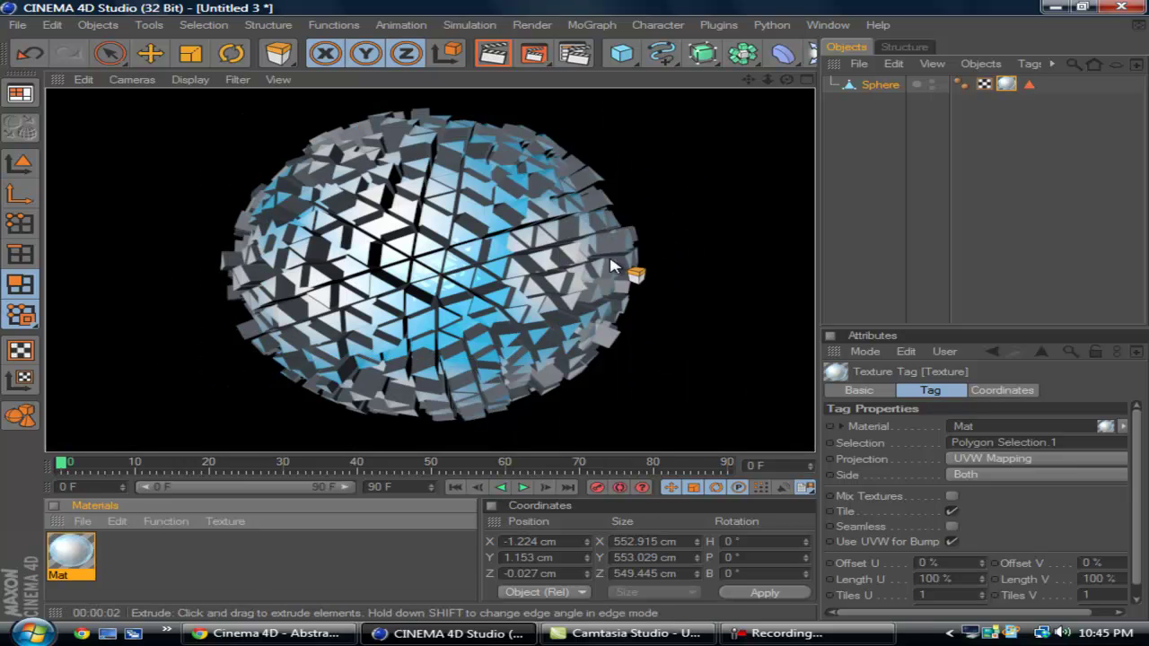
click(896, 92)
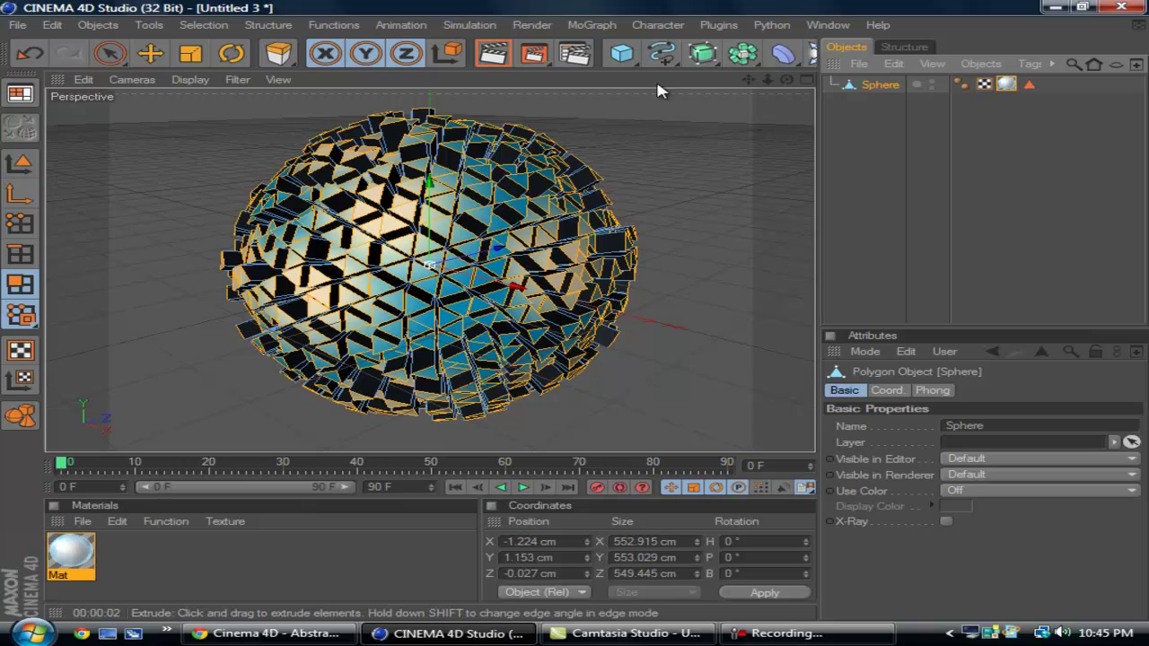
- Switch to Model mode and add three omni lights from the light palette
click(109, 53)
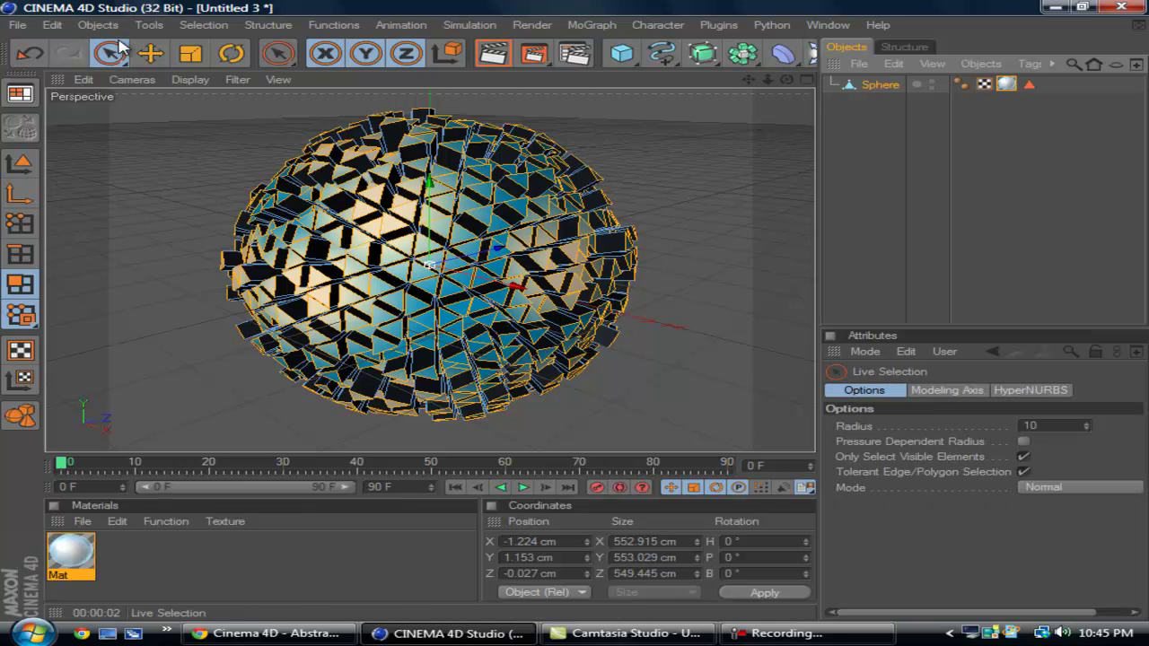
click(20, 163)
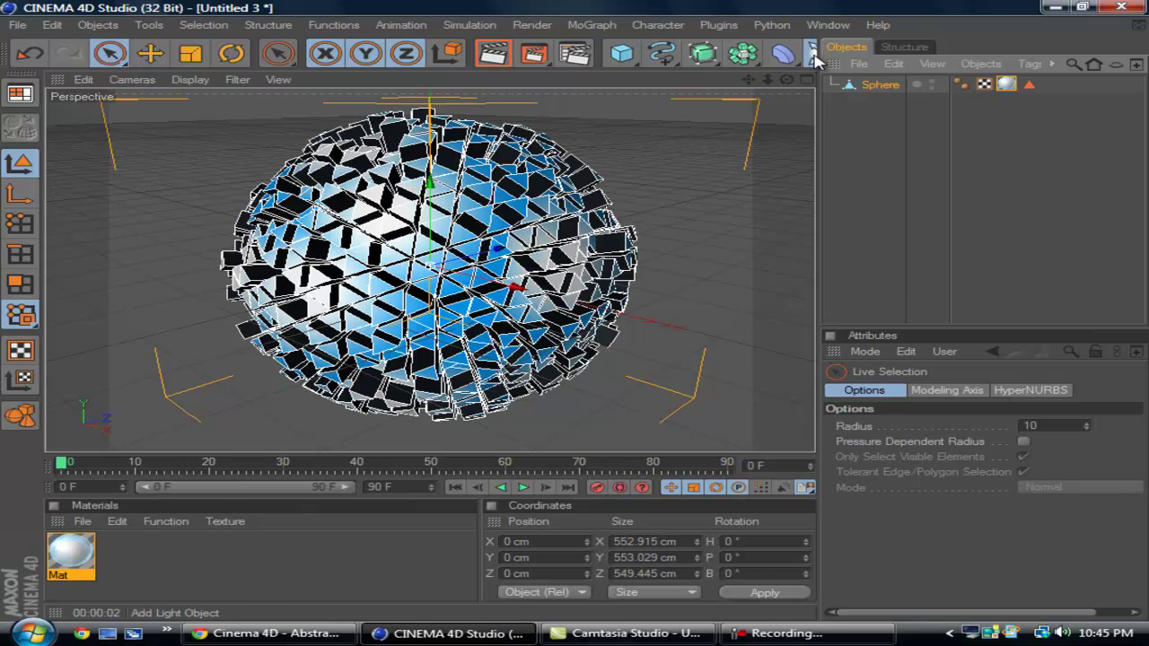
mouse_move(813, 52)
mouse_down()
mouse_move(857, 130)
mouse_move(1020, 123)
mouse_move(890, 159)
mouse_move(827, 50)
mouse_up()
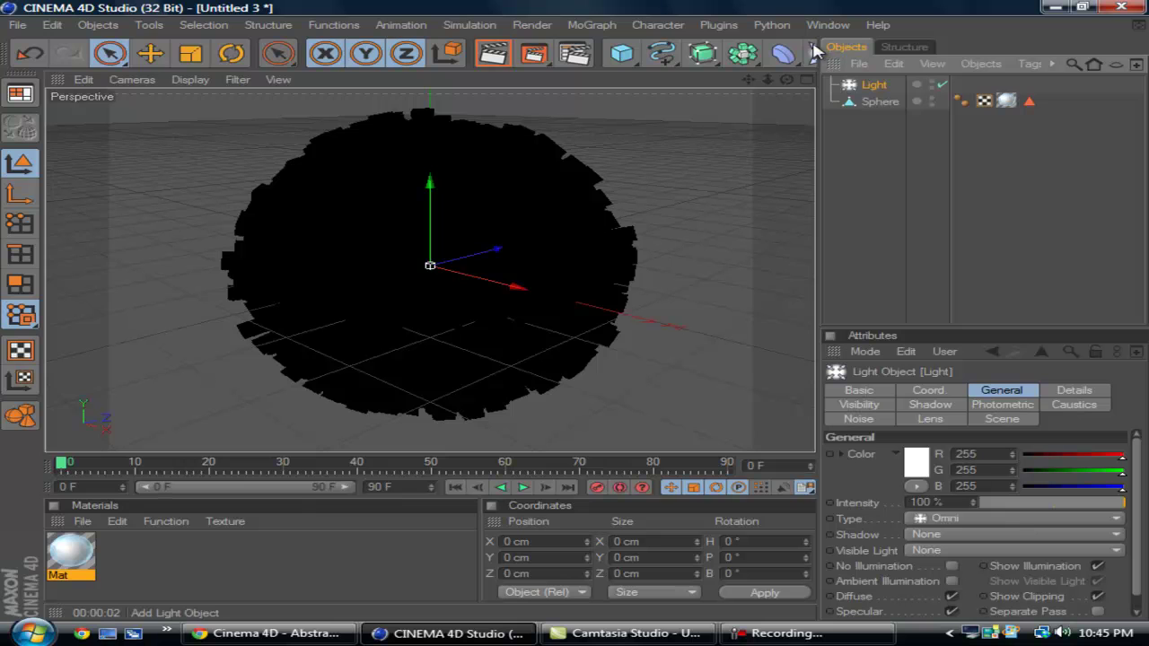
click(813, 52)
click(813, 52)
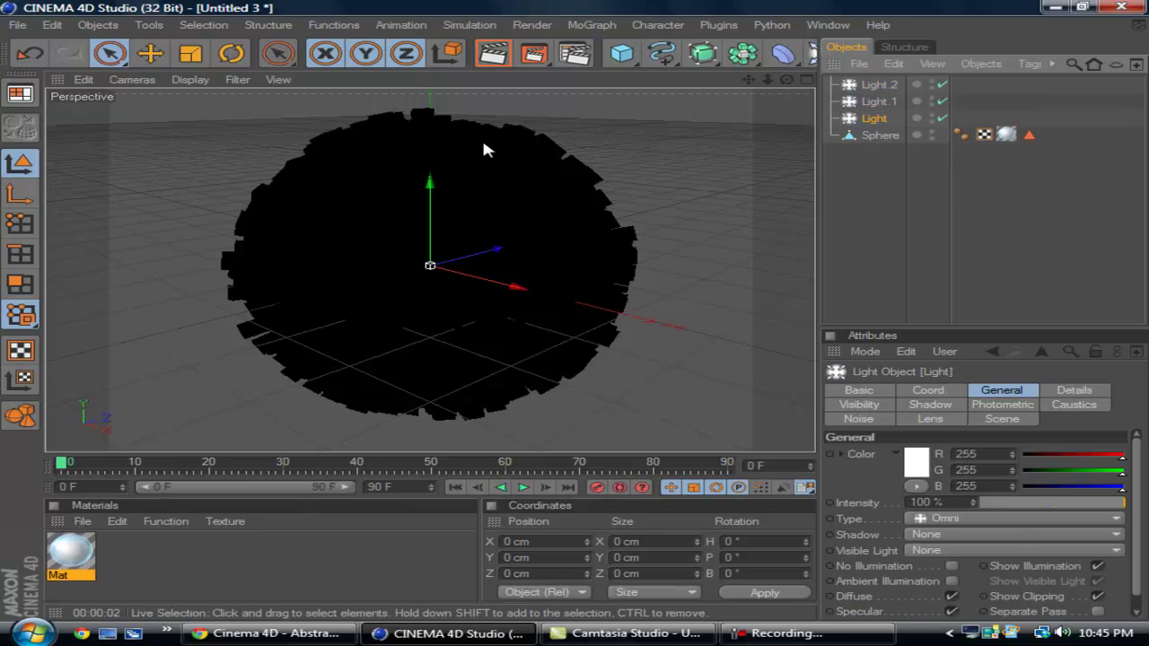
- Raise the first light to about 821 cm above the sphere
drag(436, 193, 575, 312)
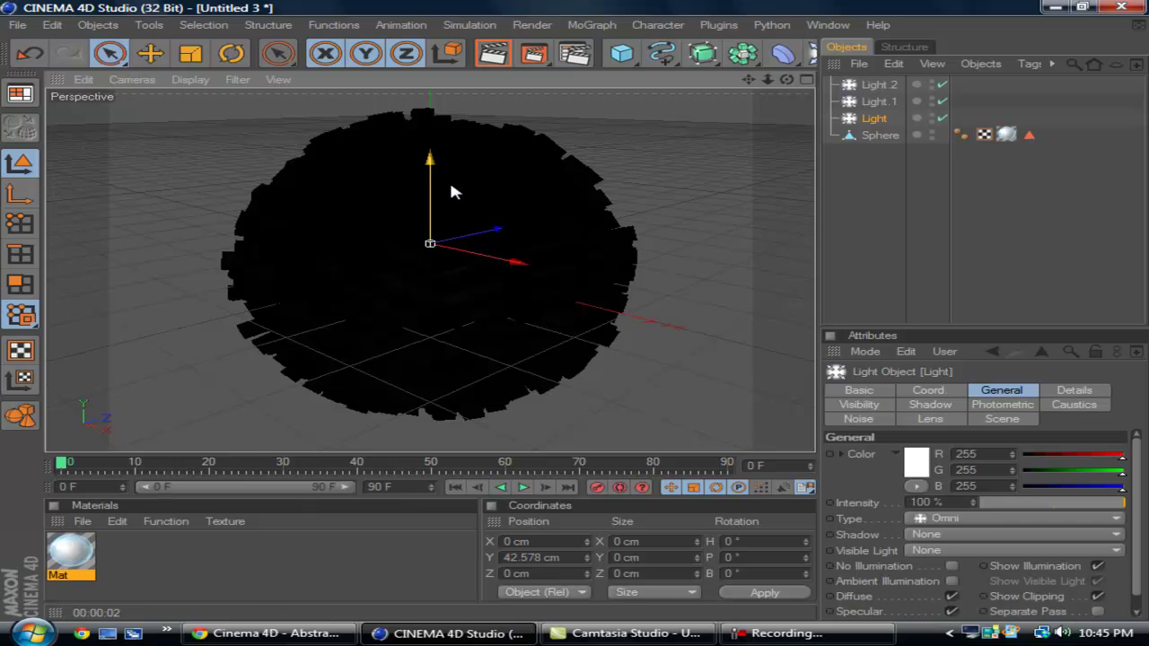
mouse_move(440, 190)
mouse_down()
mouse_move(580, 318)
mouse_move(682, 554)
mouse_move(536, 275)
mouse_move(575, 318)
mouse_move(440, 196)
mouse_up()
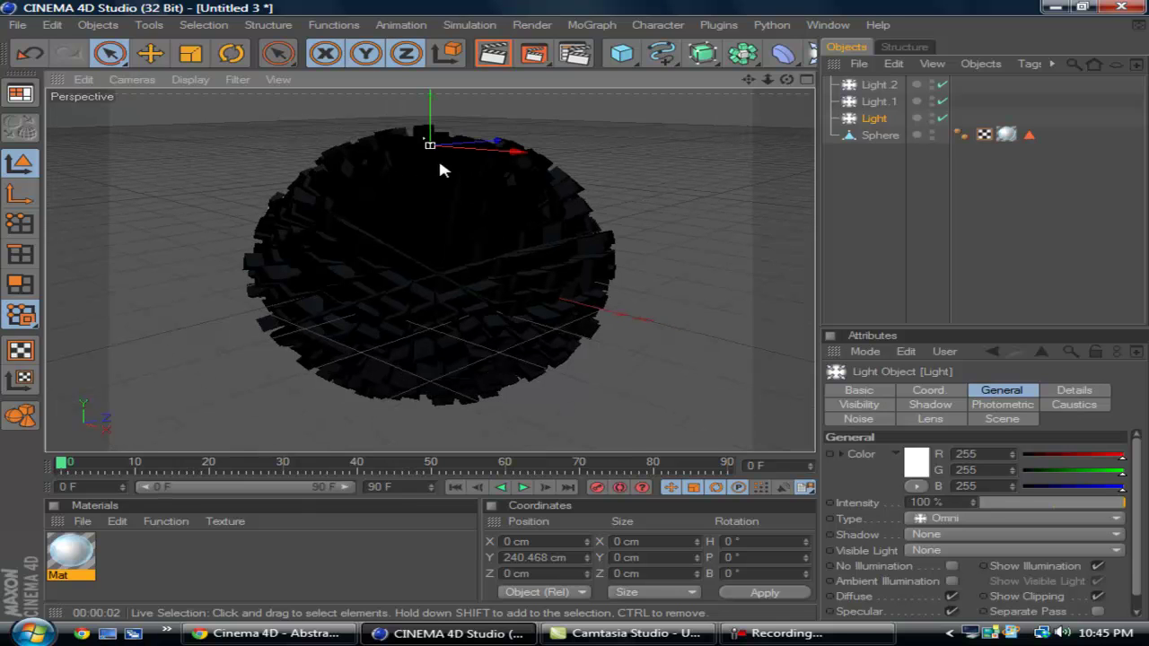
drag(426, 134, 575, 317)
scroll(431, 154, down, 2)
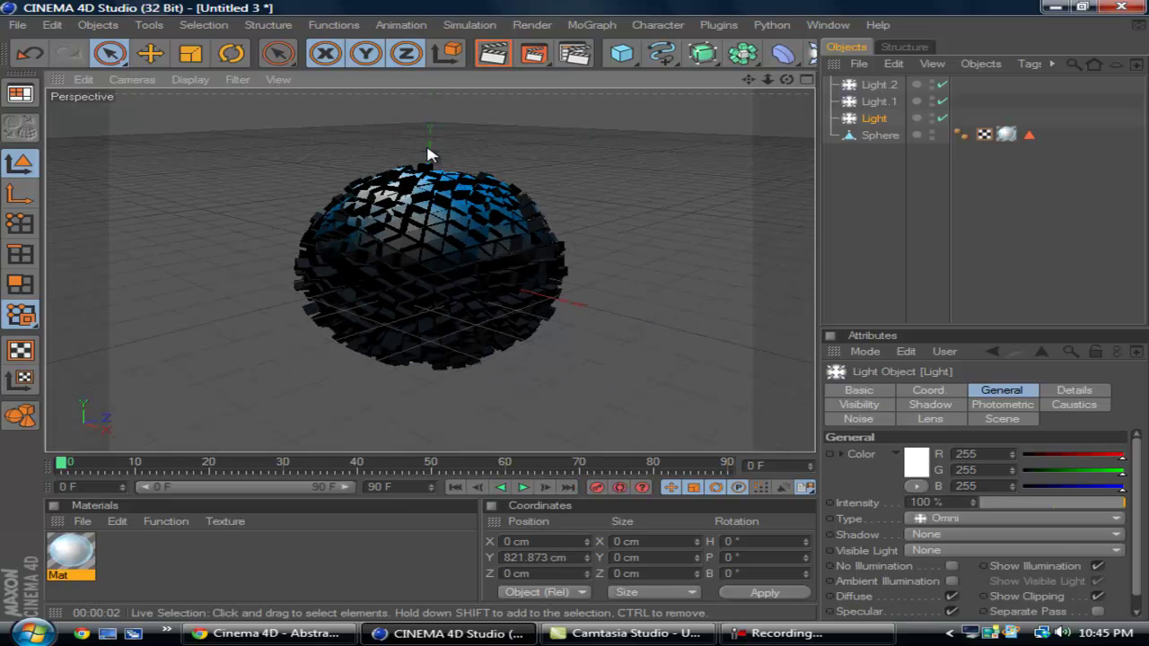
click(431, 158)
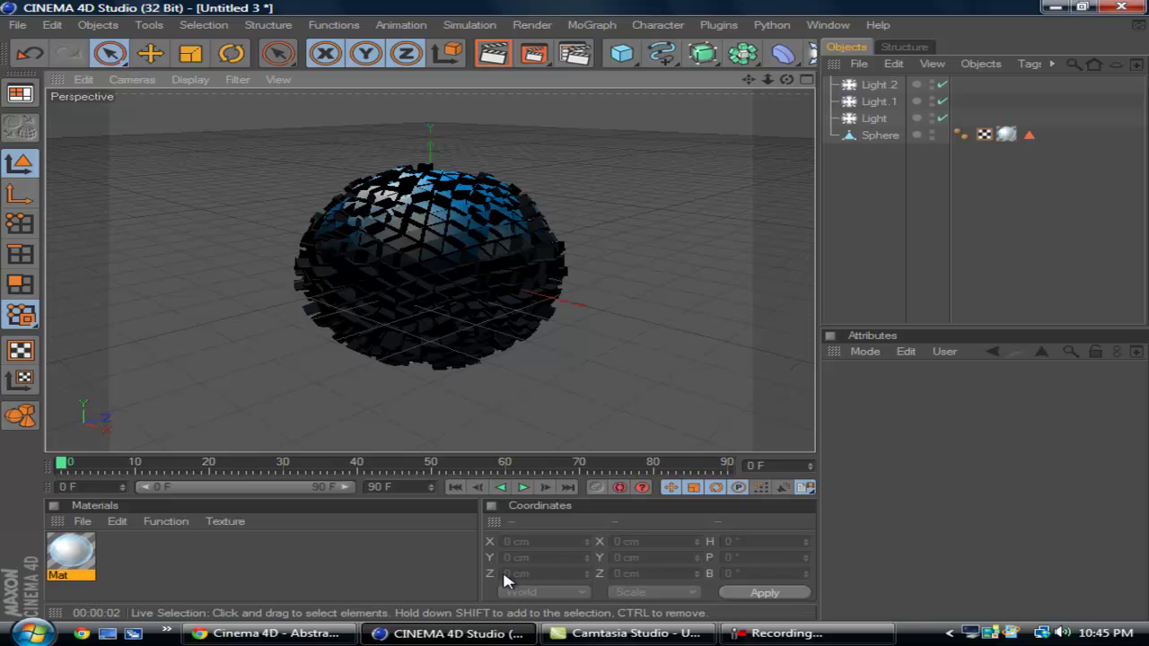
- Select the first light, then nudge the sphere slightly upward
click(873, 117)
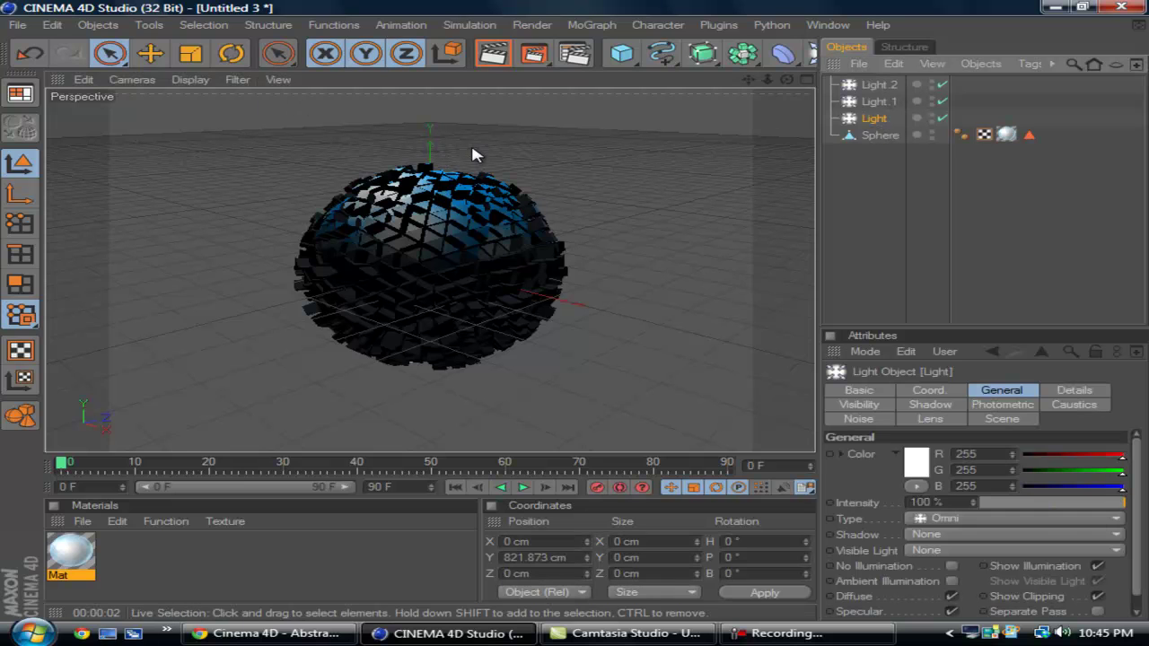
scroll(485, 155, up, 4)
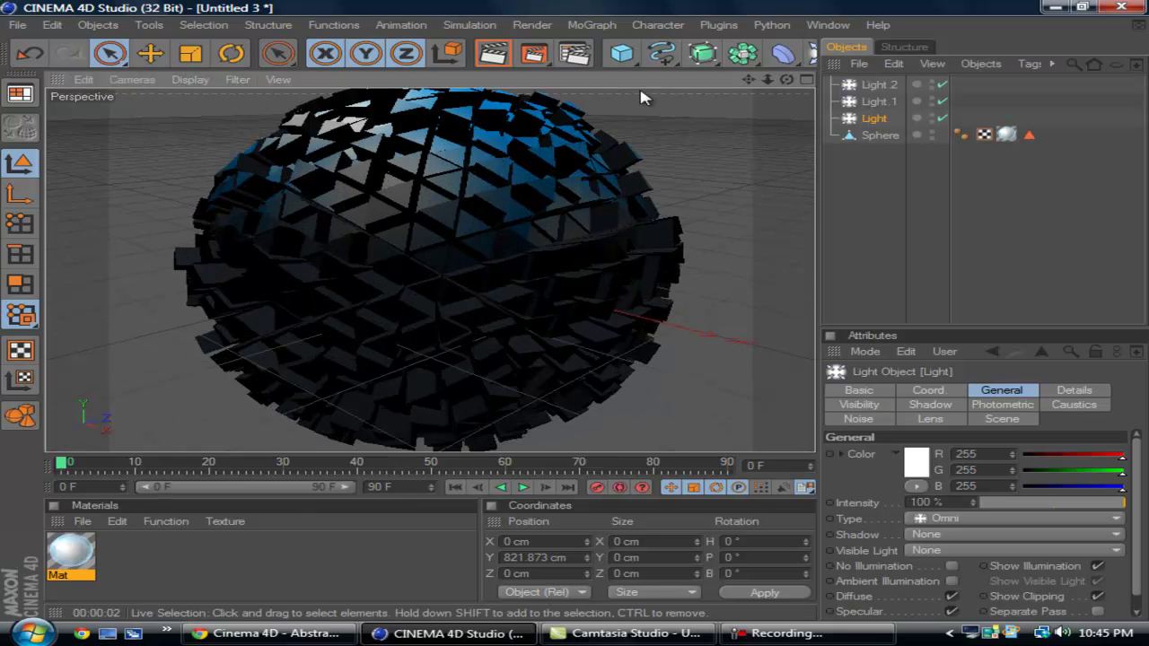
scroll(619, 97, down, 3)
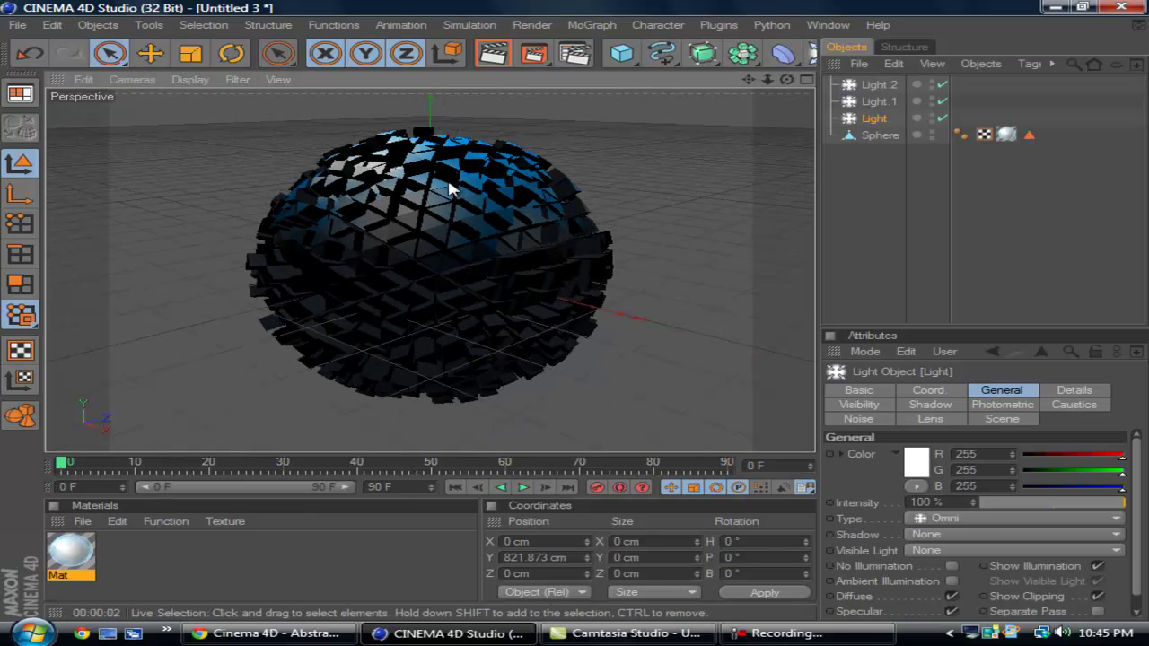
scroll(447, 180, up, 8)
scroll(433, 173, down, 2)
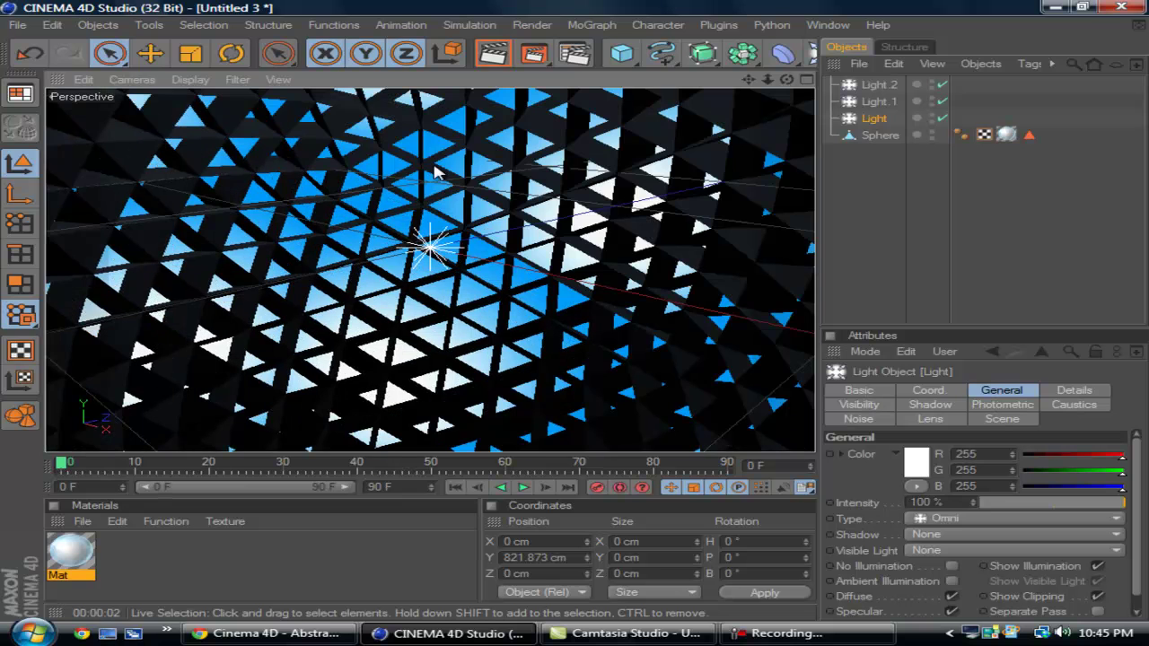
click(429, 251)
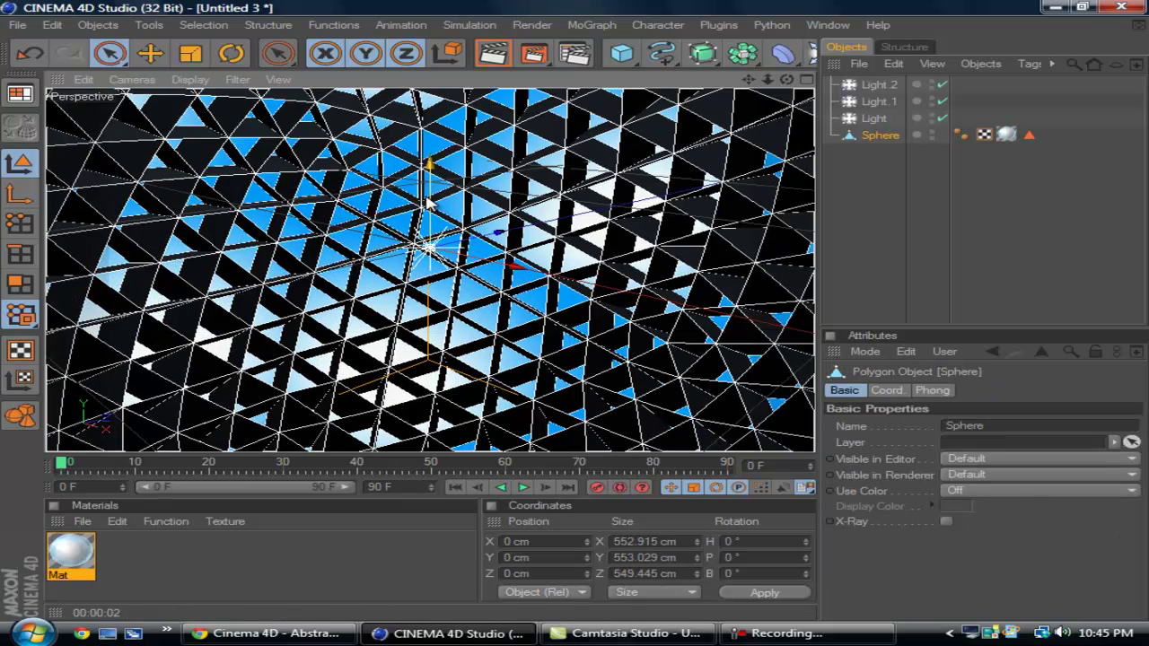
drag(582, 320, 579, 317)
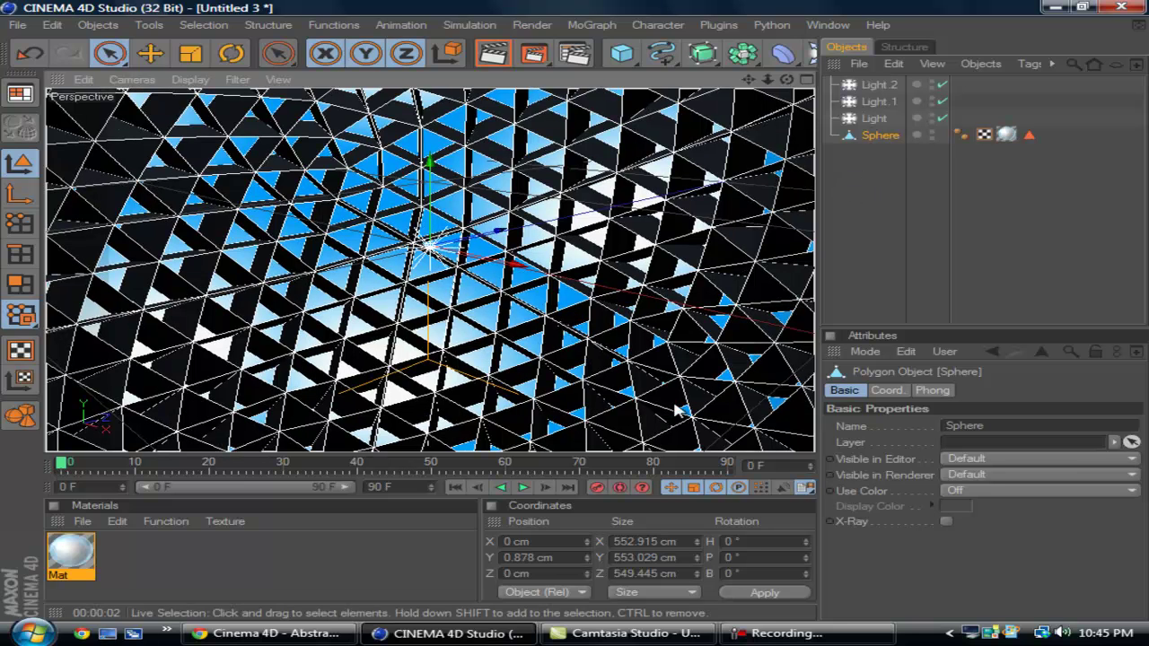
- Move Light to Y 472.035 cm and Z -688.674 cm
click(873, 120)
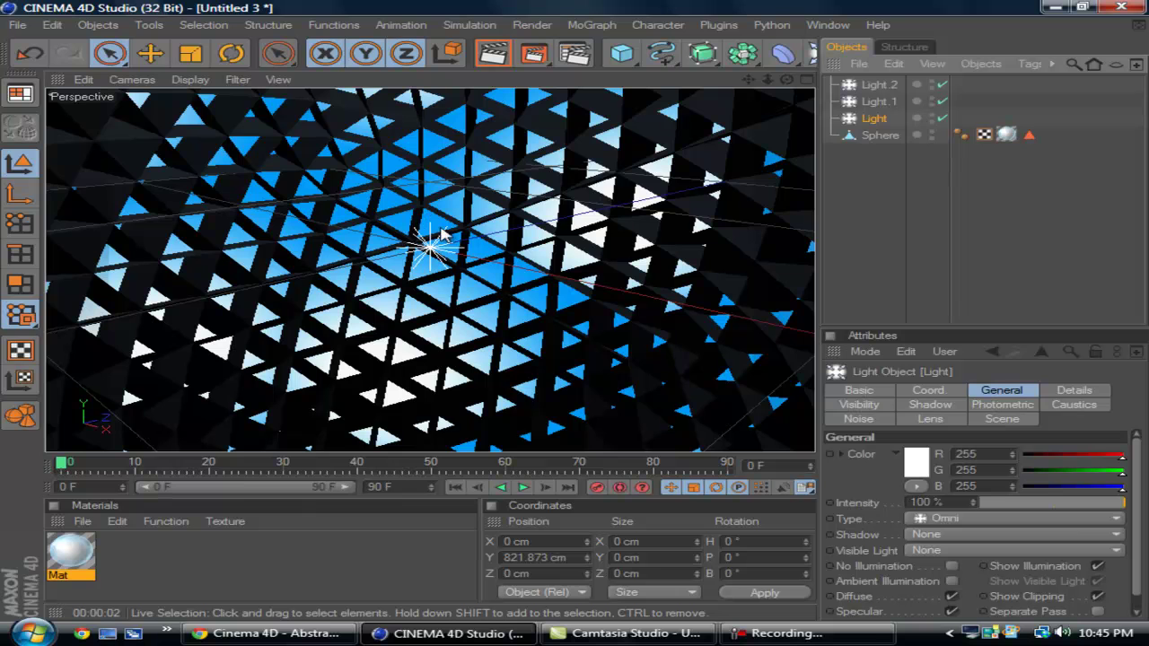
scroll(470, 230, down, 10)
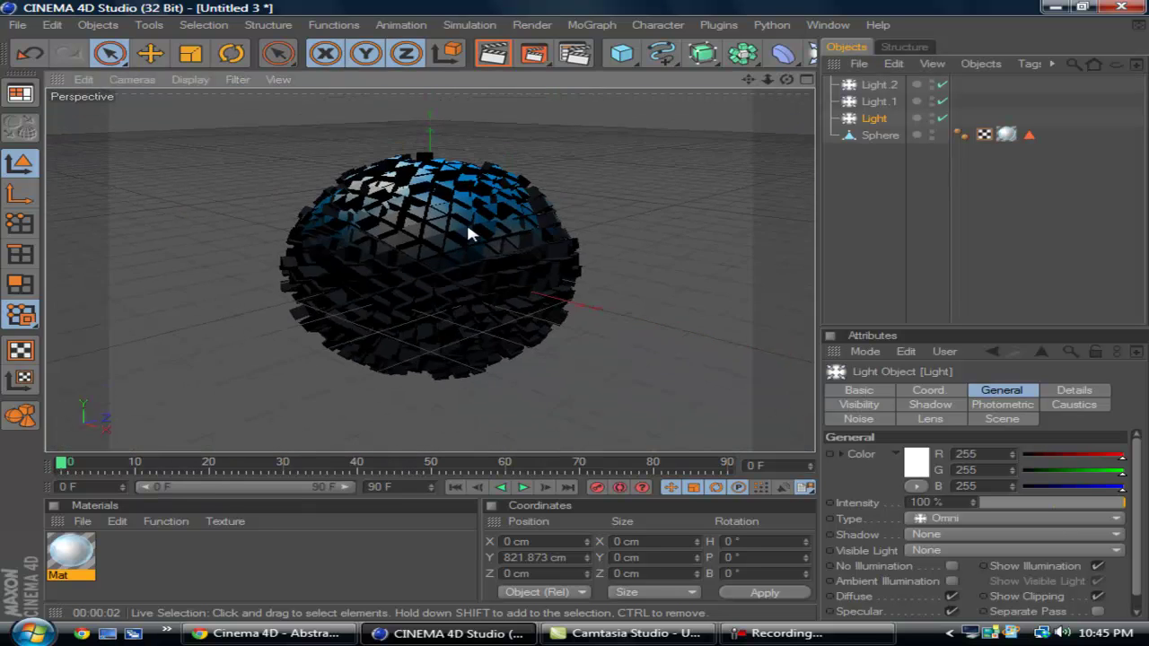
scroll(463, 228, down, 5)
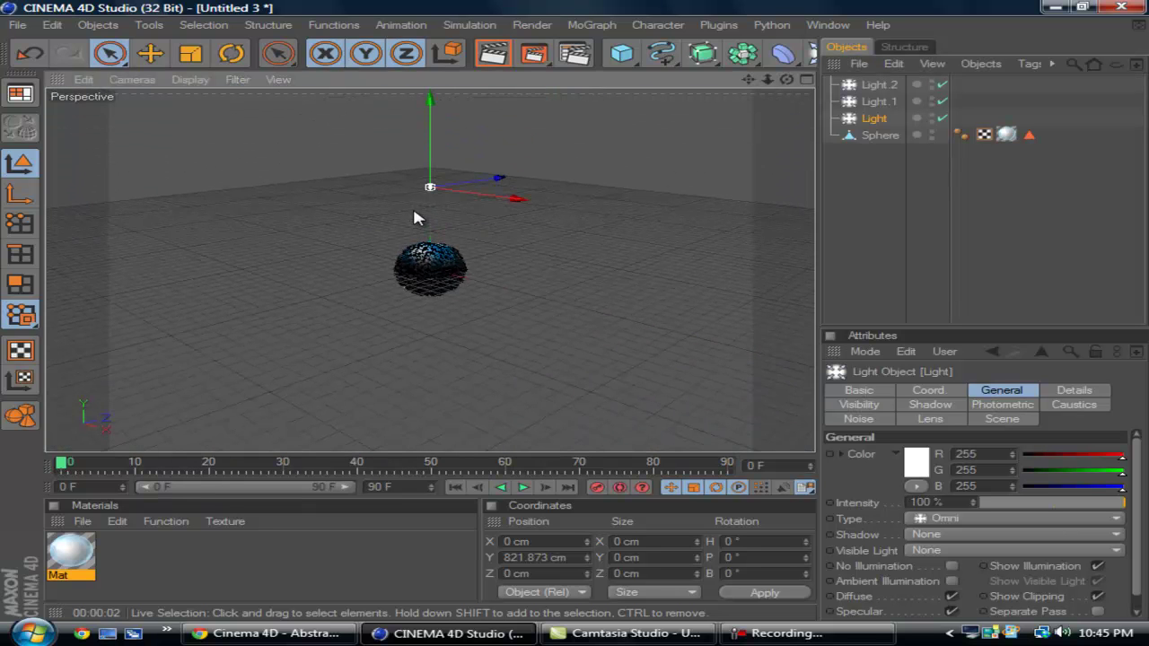
drag(420, 130, 577, 318)
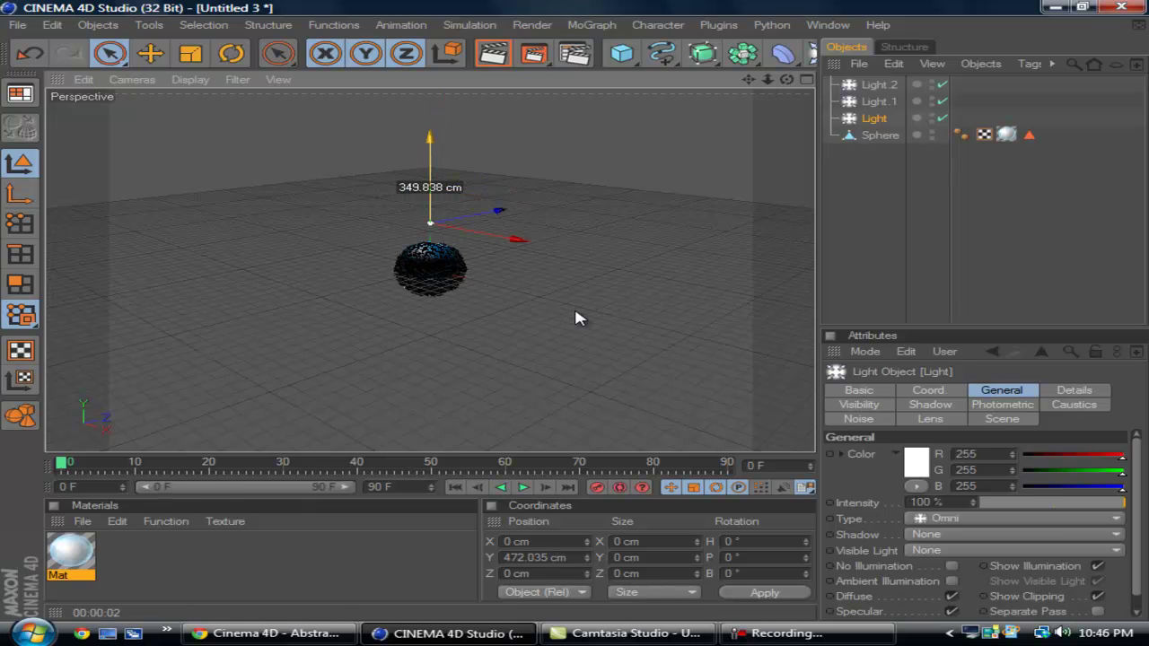
scroll(458, 151, up, 5)
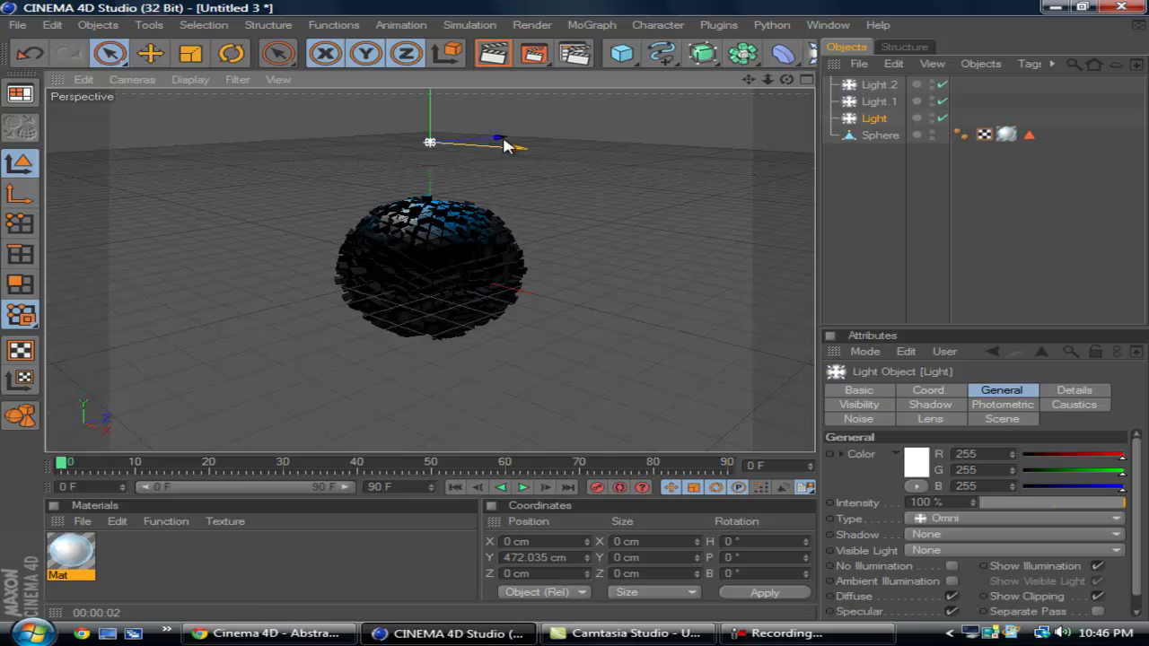
drag(504, 146, 585, 315)
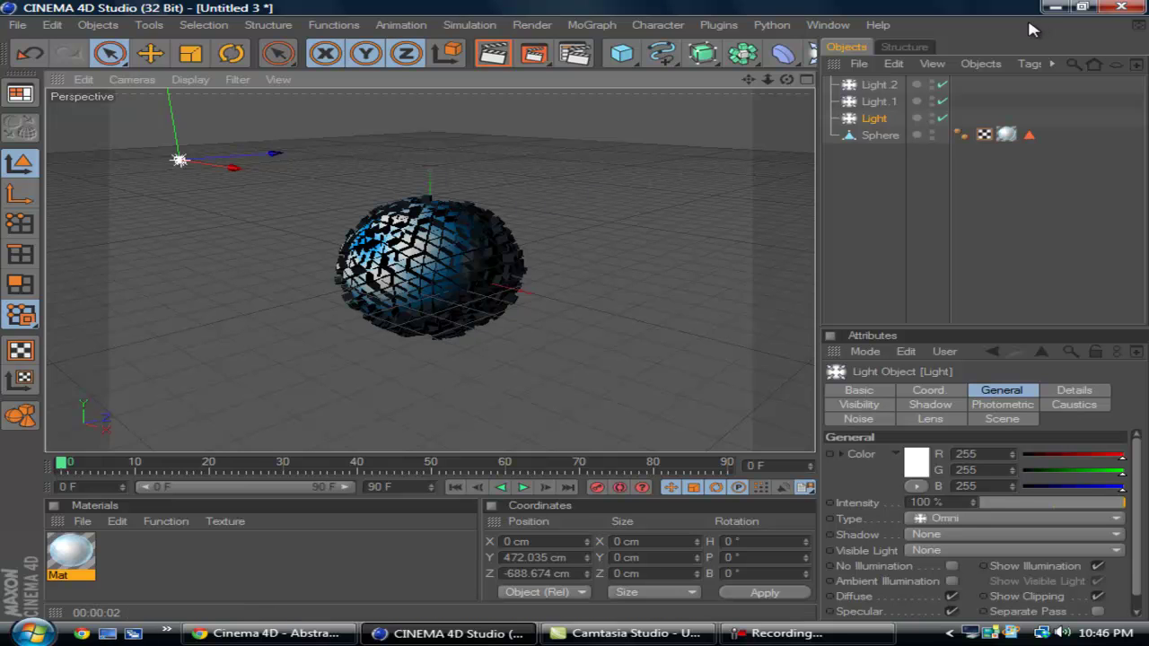
- Move Light.1 to X 856.908 cm and Y 68.072 cm, right of the sphere
click(876, 103)
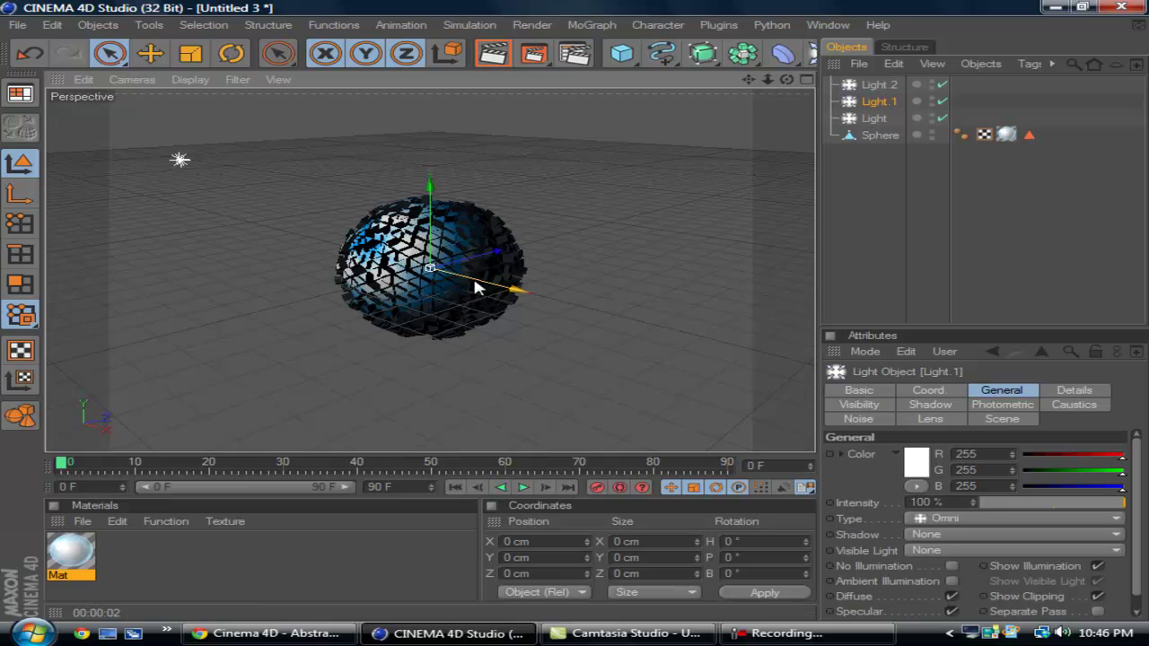
drag(475, 285, 606, 318)
drag(745, 274, 578, 319)
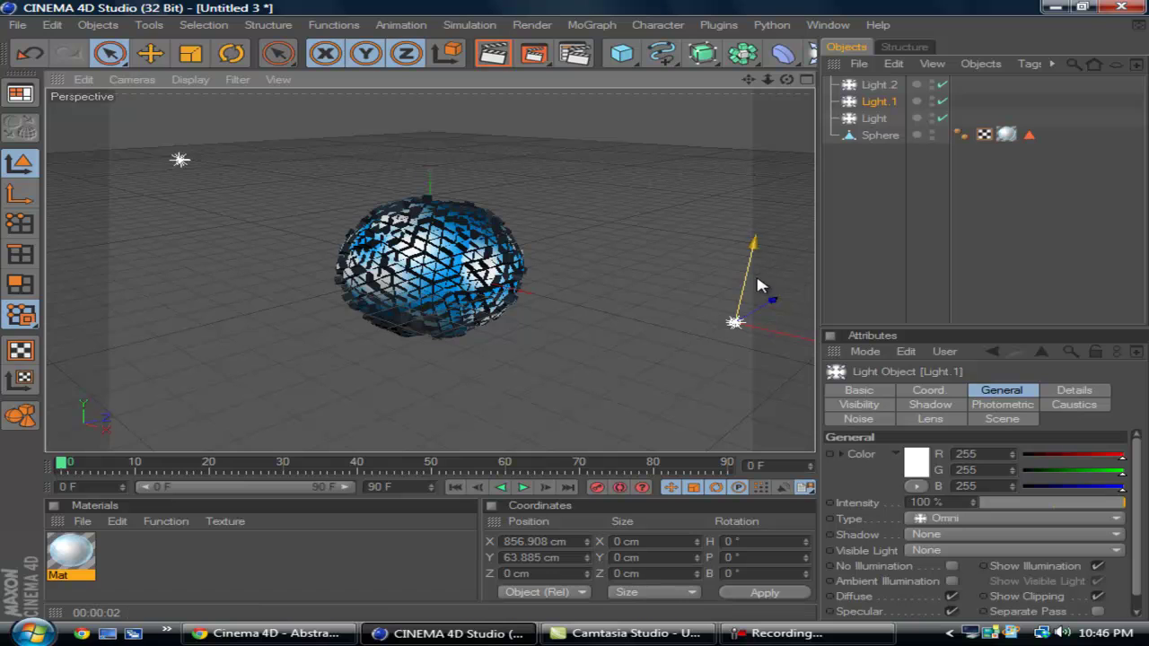
drag(756, 272, 754, 346)
- Give Light.1 Shadow Maps (Soft) and Volumetric visible light, and nudge it toward the sphere
click(988, 534)
click(997, 564)
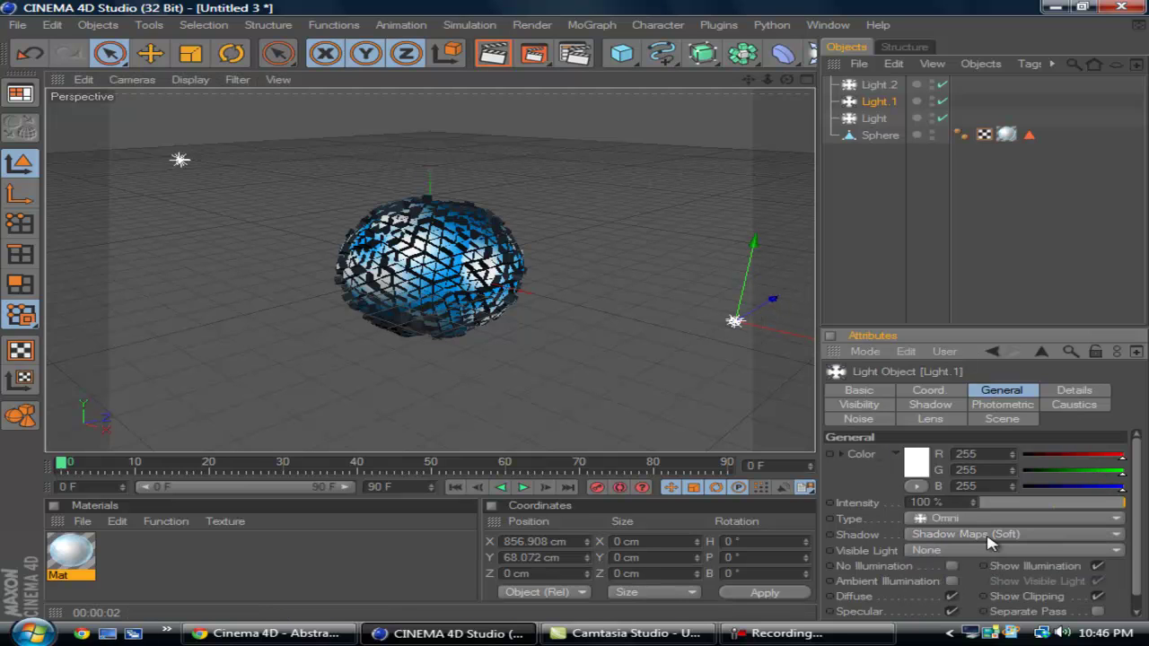
click(992, 551)
click(983, 520)
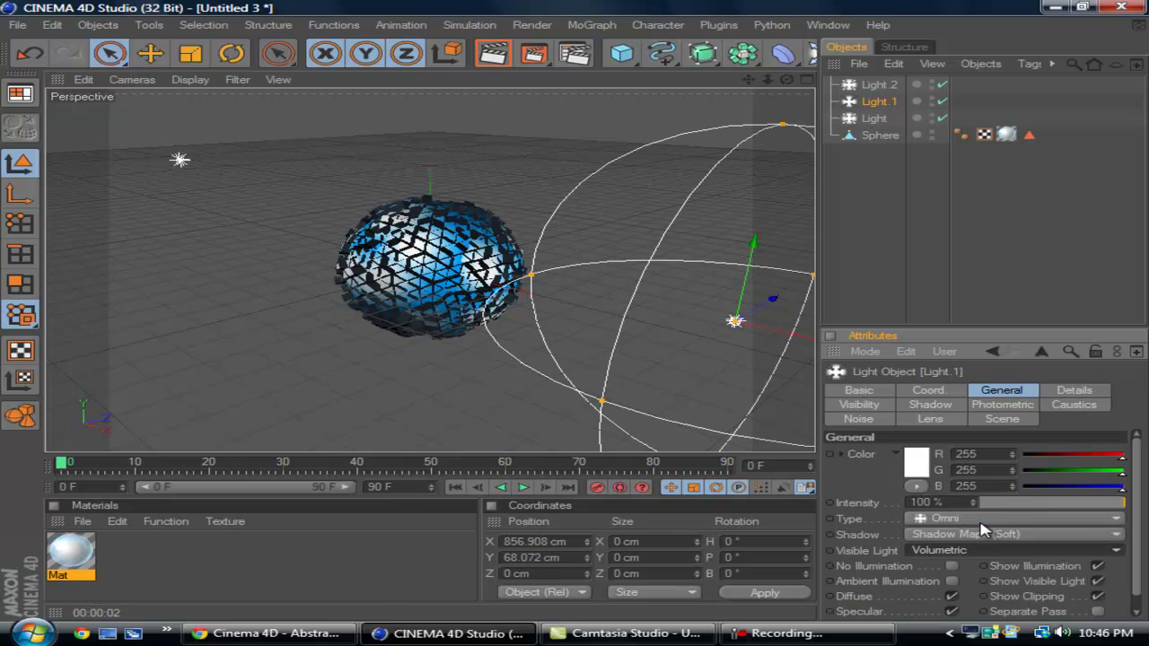
mouse_move(577, 321)
mouse_down()
mouse_move(533, 311)
mouse_move(579, 318)
mouse_up()
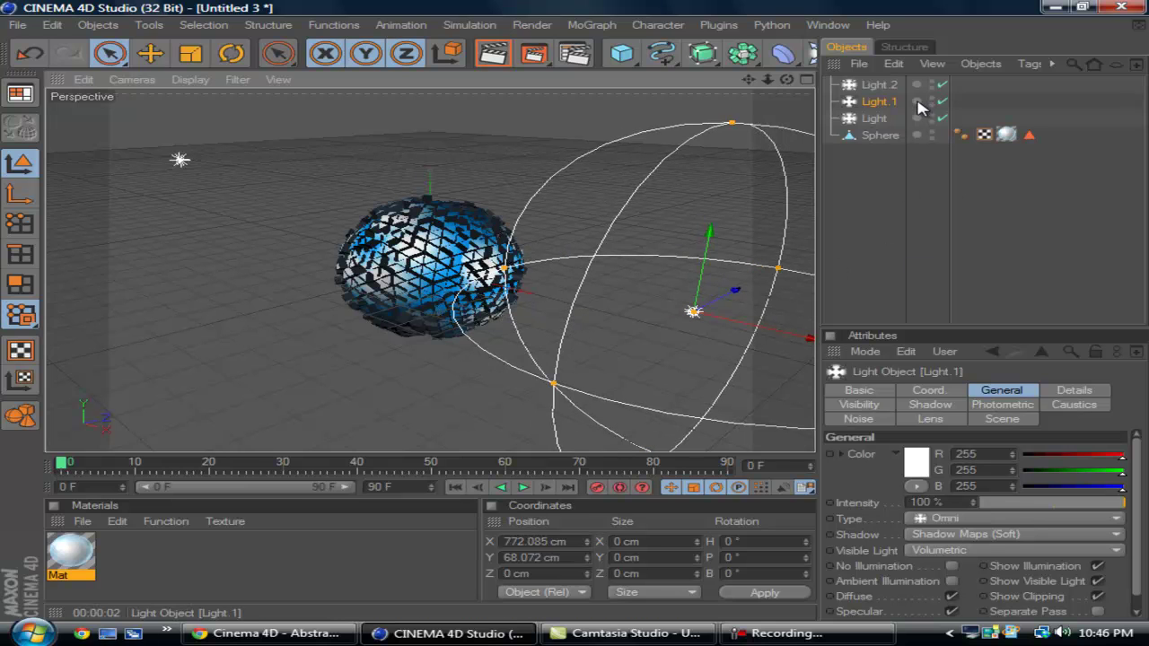
- Set the light named Light to Shadow Maps (Soft) as well
click(874, 119)
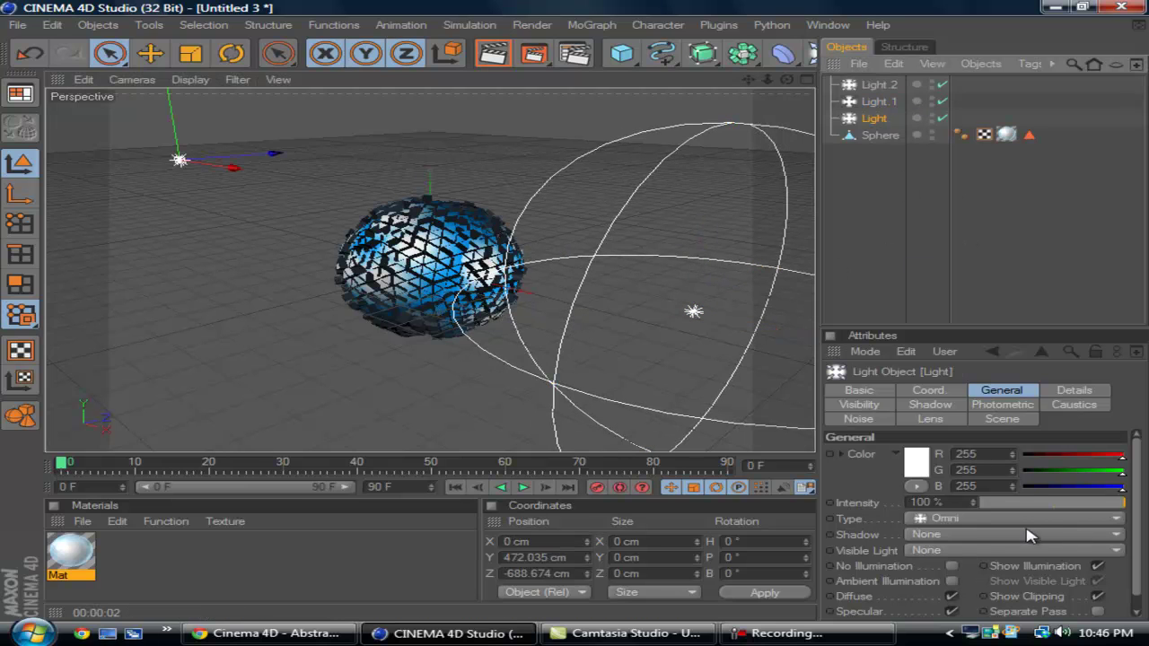
click(1037, 536)
click(1028, 567)
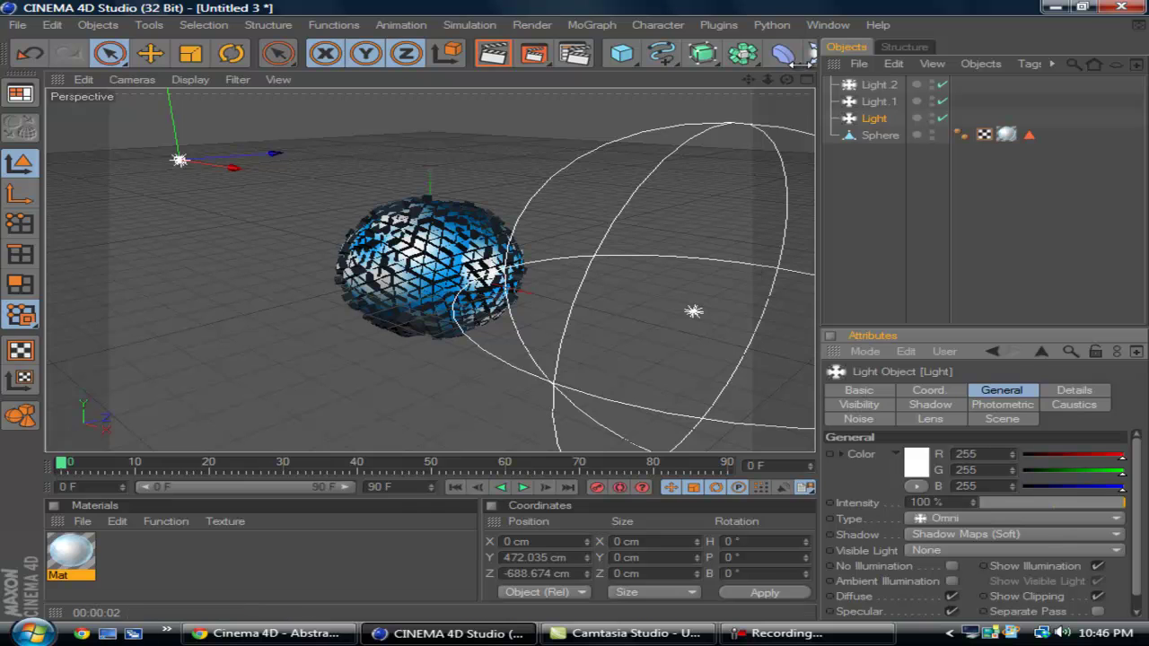
click(879, 88)
scroll(520, 179, up, 10)
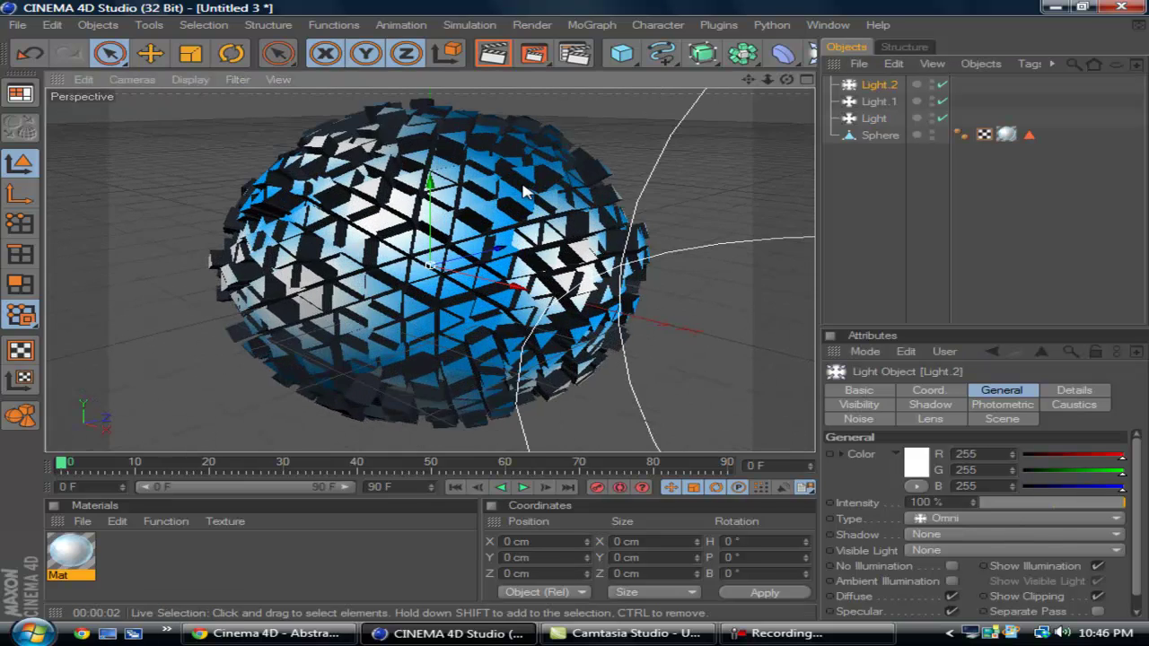
- Enter 15 for Light.2's S.X, S.Y and S.Z in the Coord. tab
scroll(525, 191, up, 10)
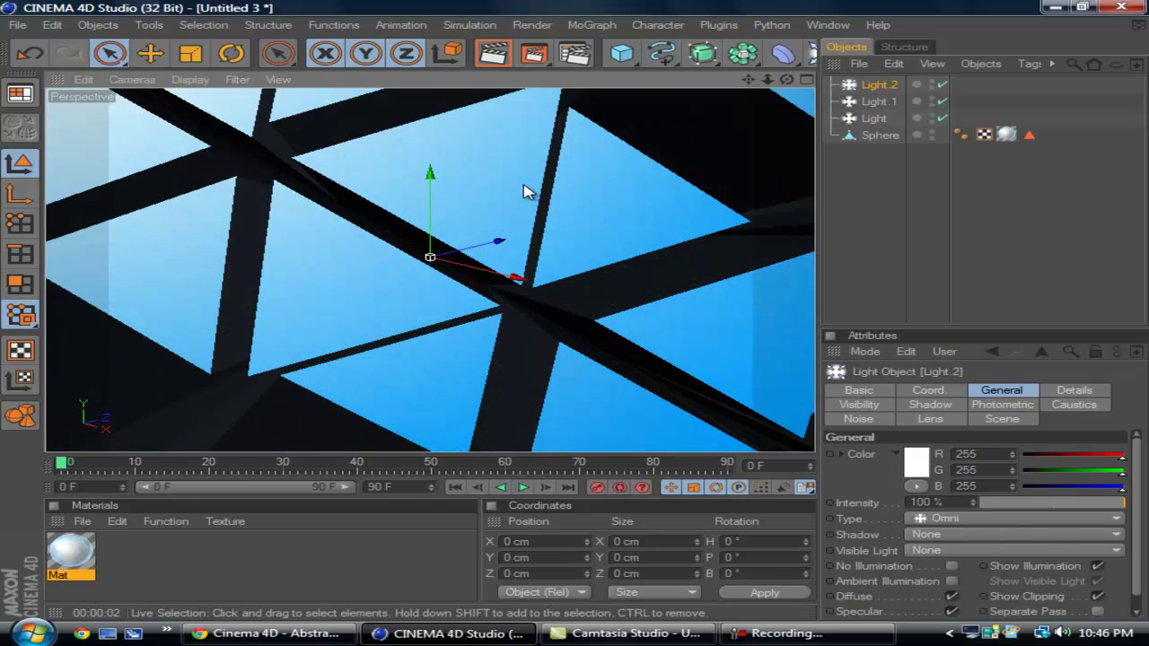
scroll(526, 191, down, 5)
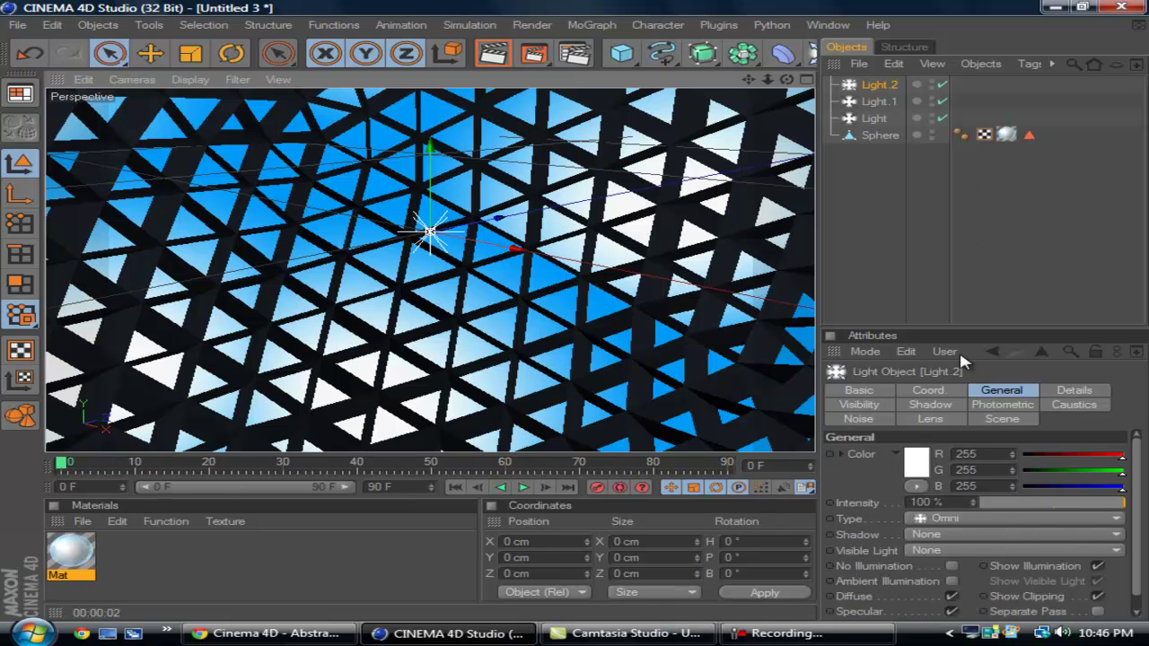
click(938, 389)
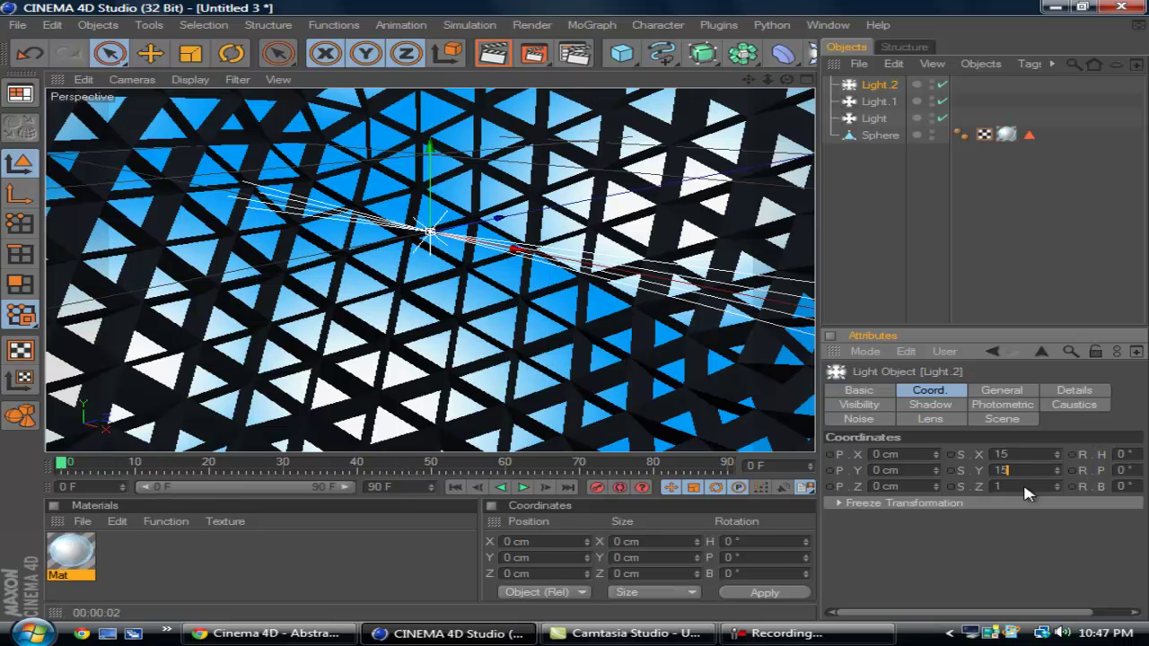
key(Tab)
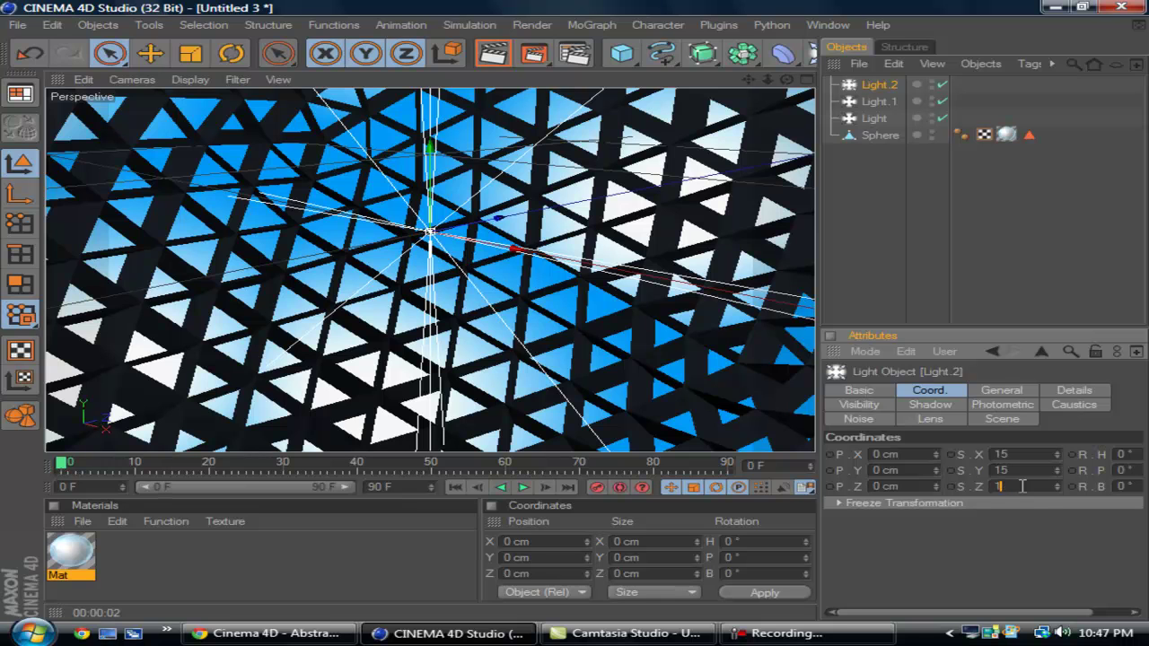
click(1028, 503)
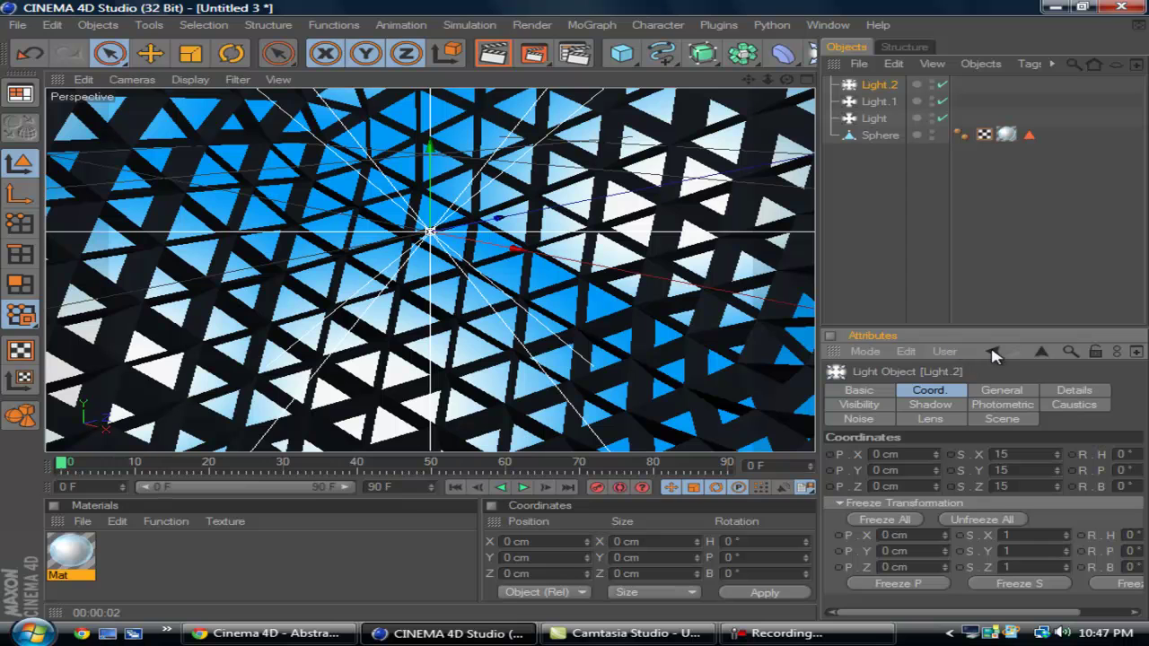
- Try the Blue 1 lens glow on Light.2, then switch it to Blue 2
click(930, 420)
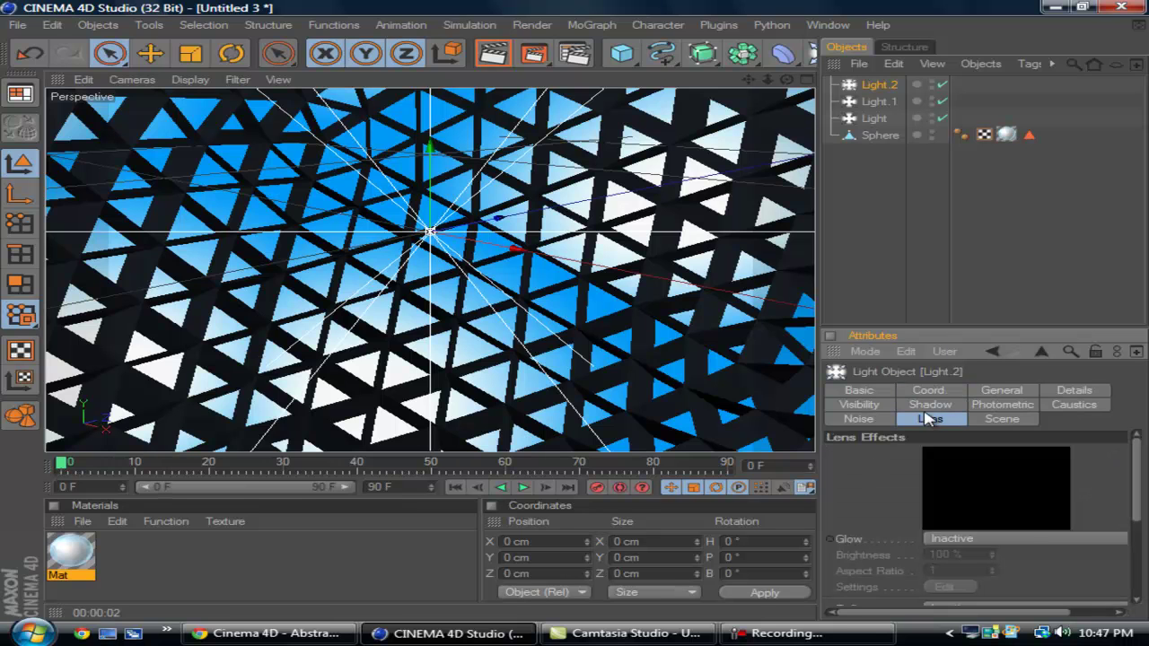
click(1029, 536)
click(987, 447)
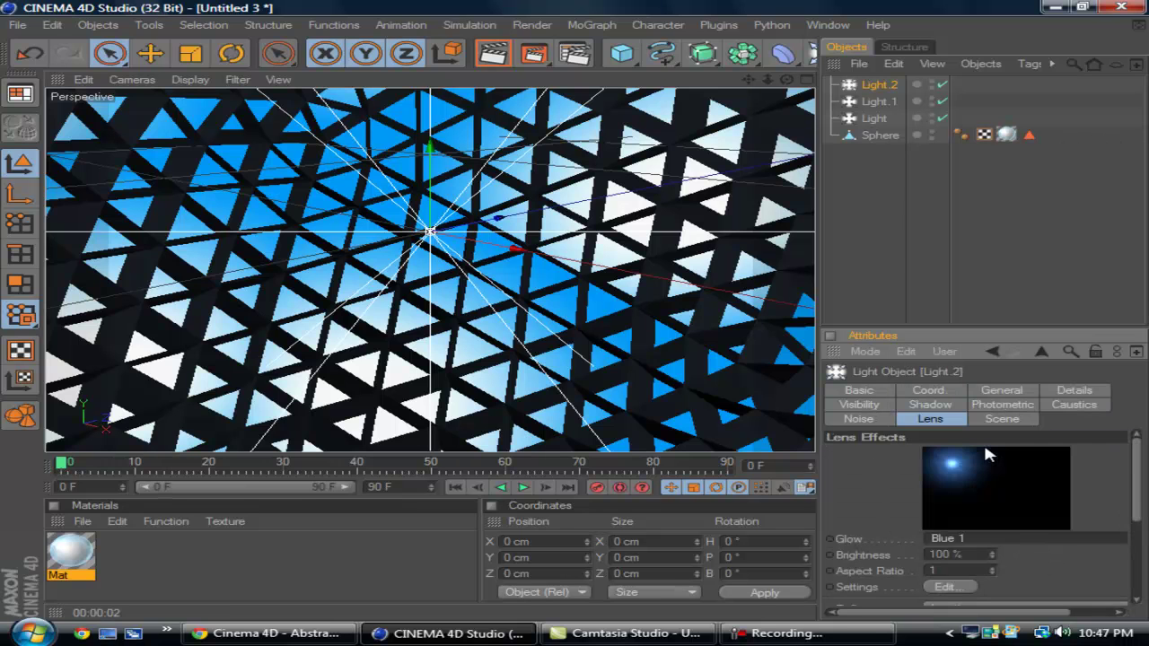
click(1063, 539)
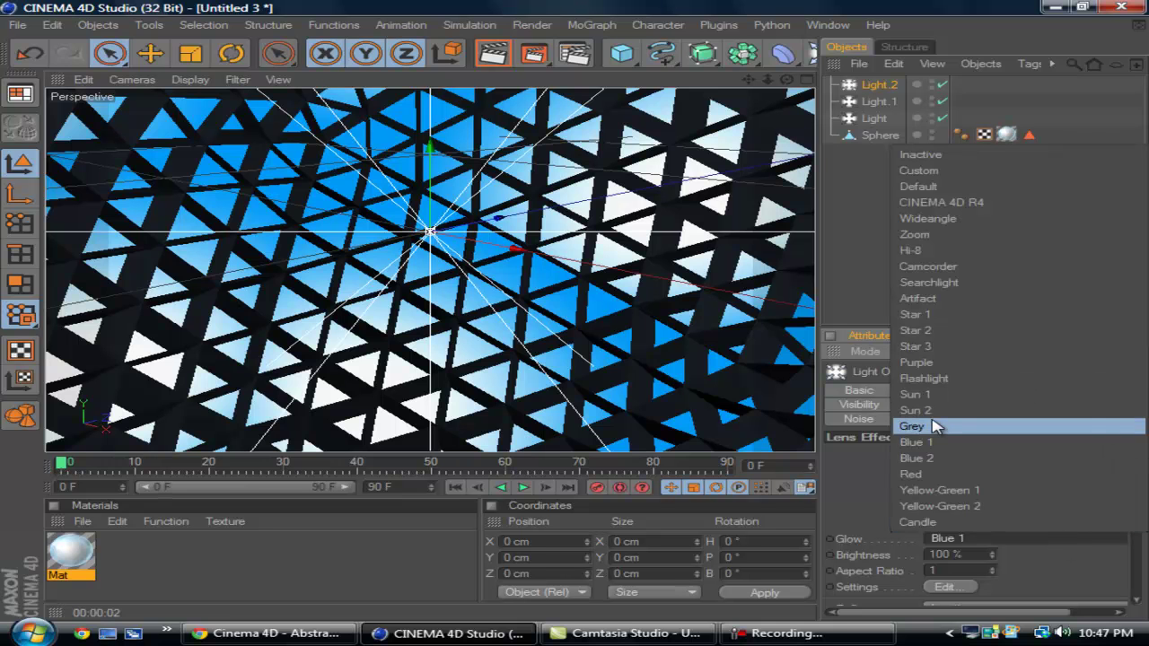
click(917, 458)
scroll(1024, 502, down, 3)
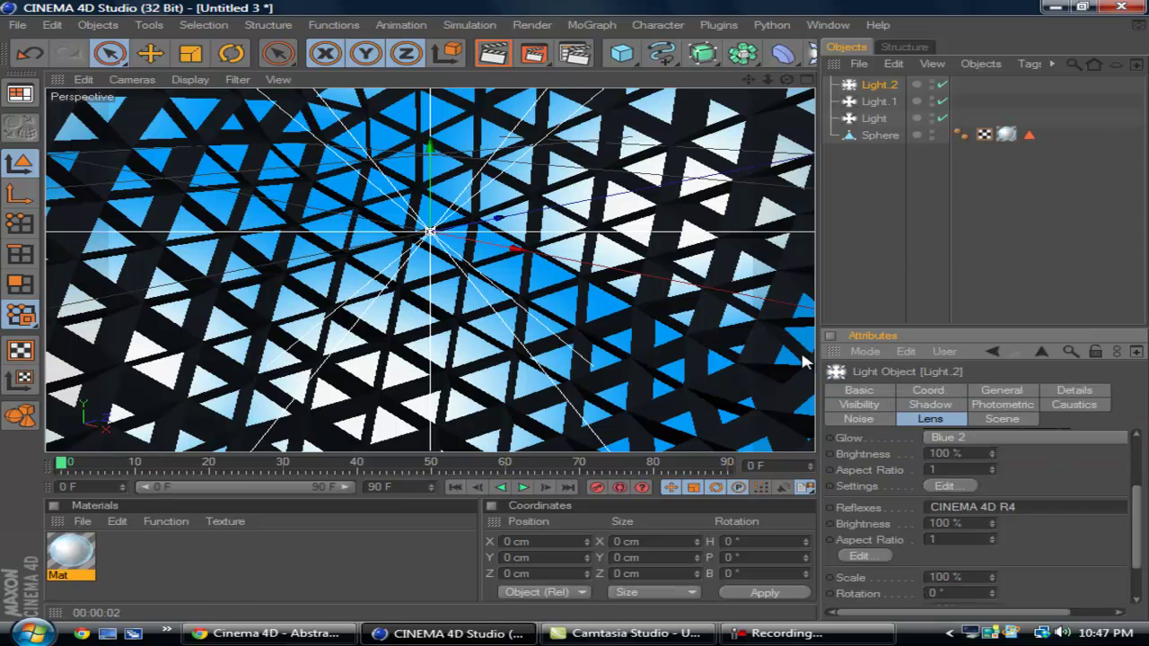
scroll(639, 364, down, 5)
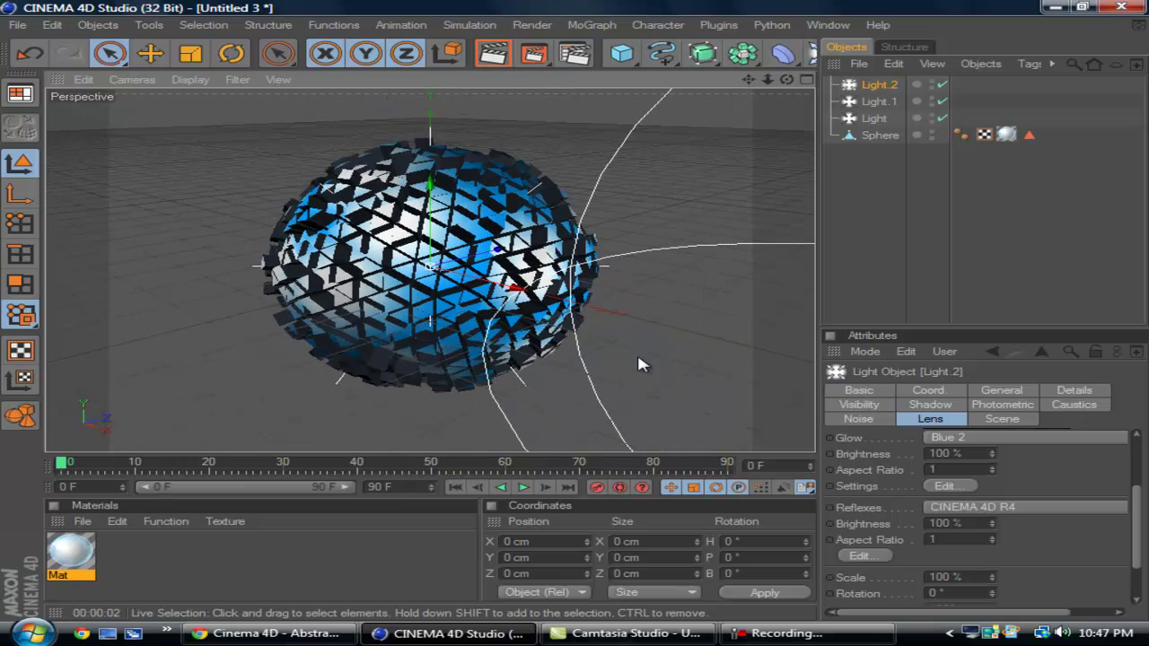
scroll(636, 362, down, 4)
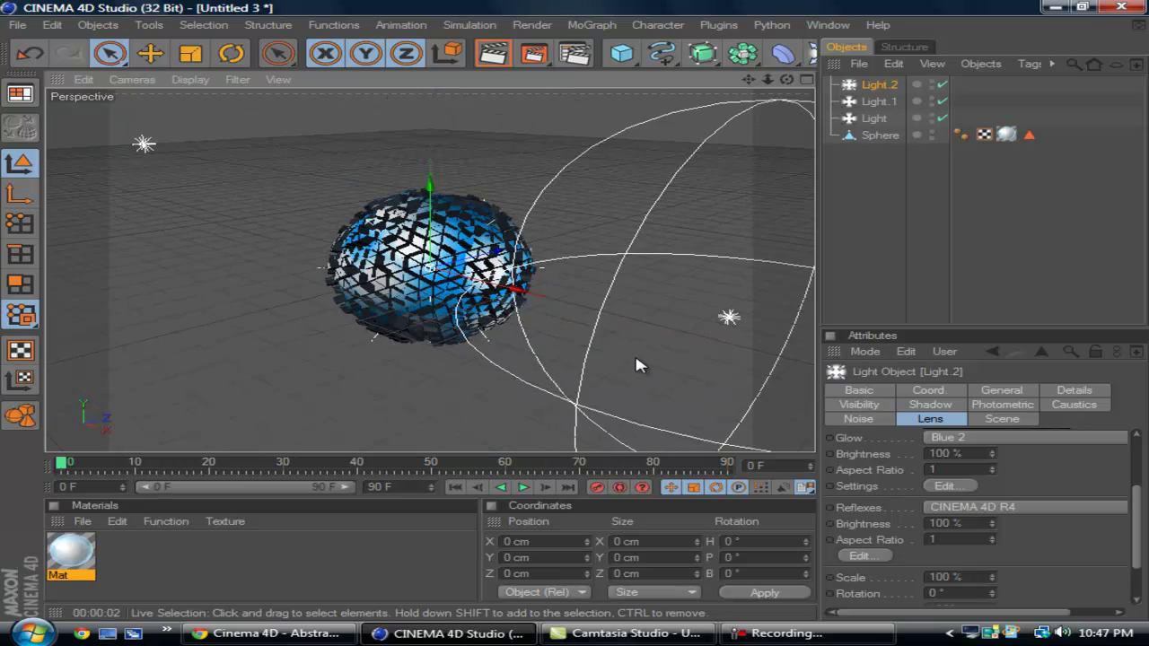
scroll(635, 366, up, 2)
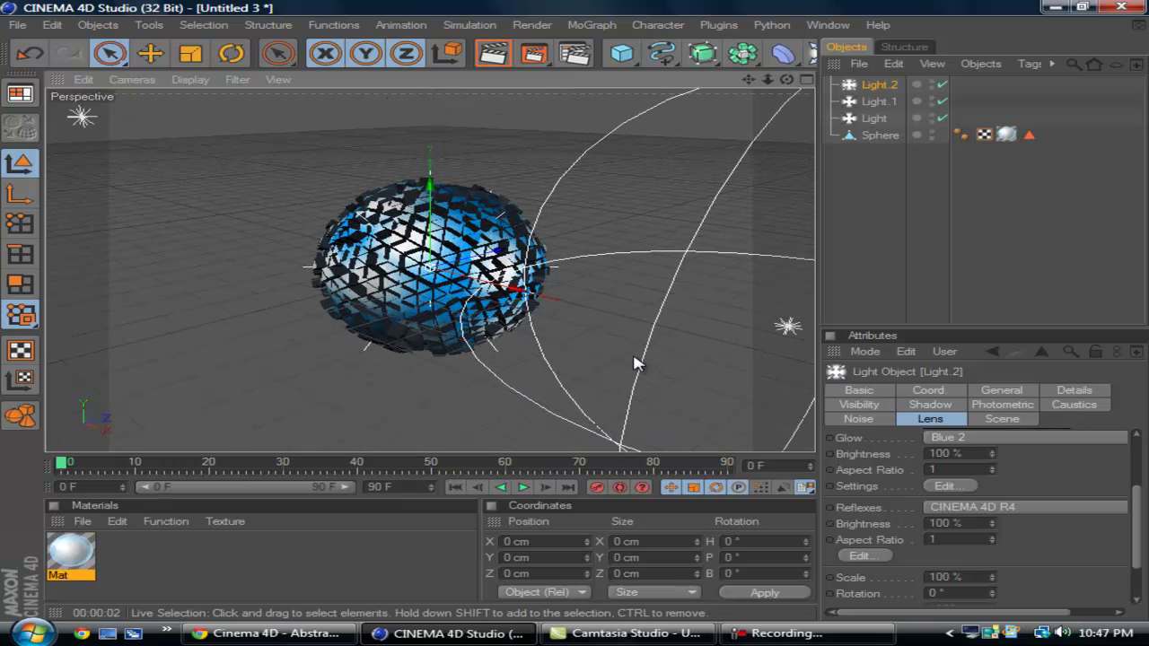
- Render the active view to preview the glowing sphere, then bring up the primitives flyout
click(499, 59)
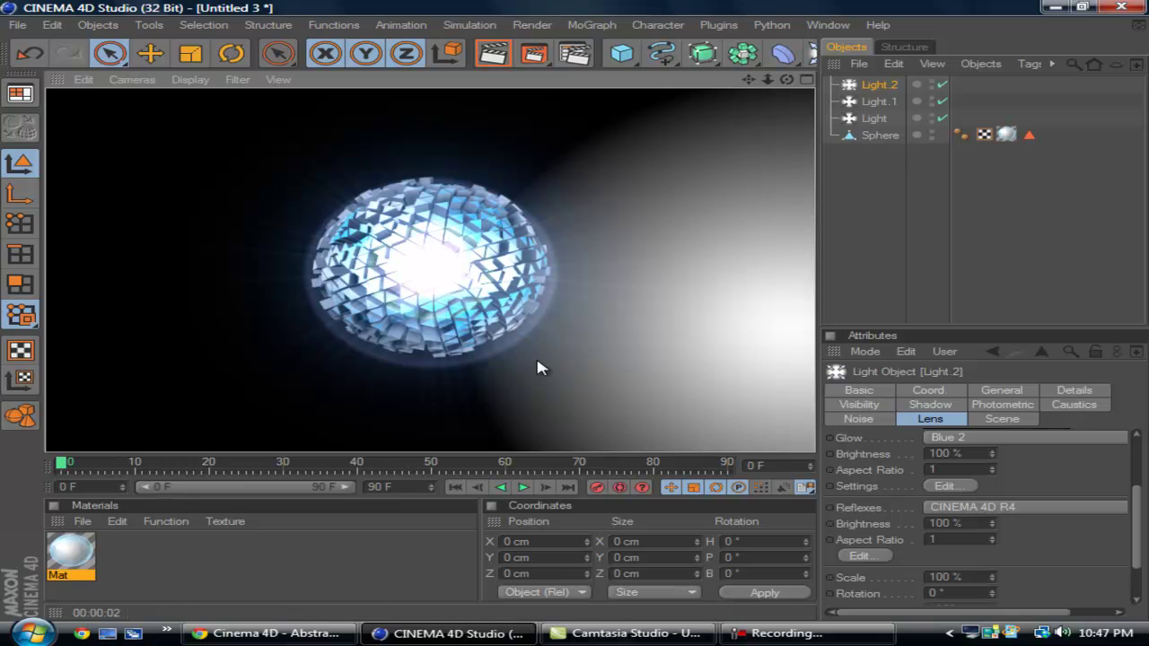
click(626, 59)
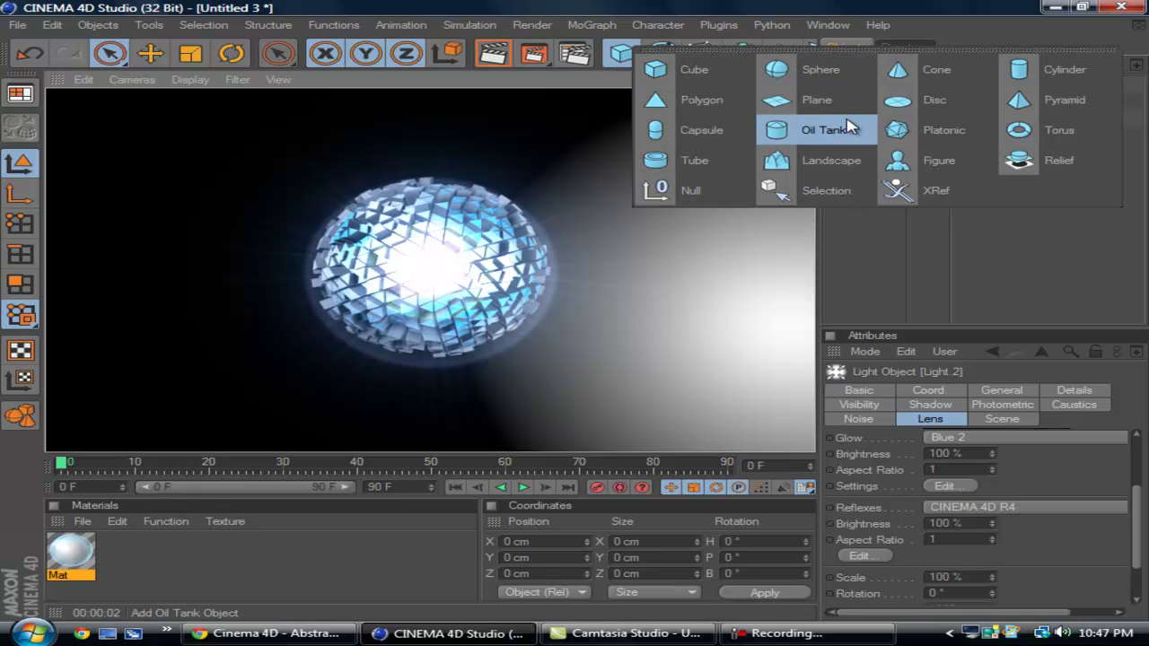
- Add a Plane and drag it down on Y to sit just beneath the sphere
click(790, 99)
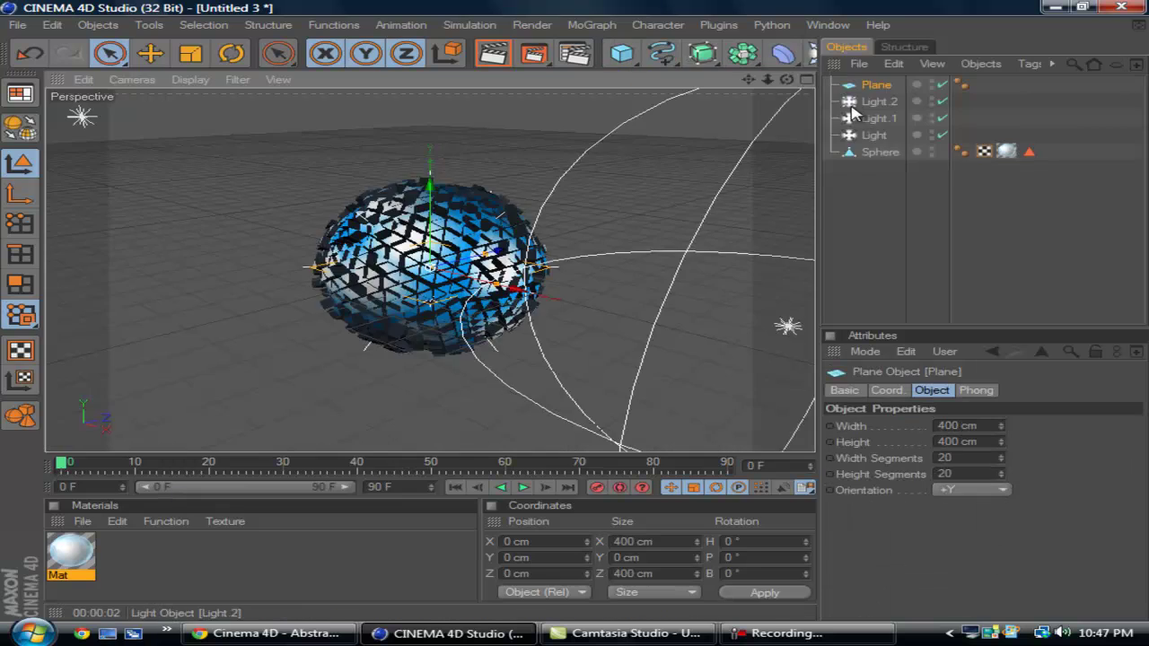
click(53, 24)
click(99, 51)
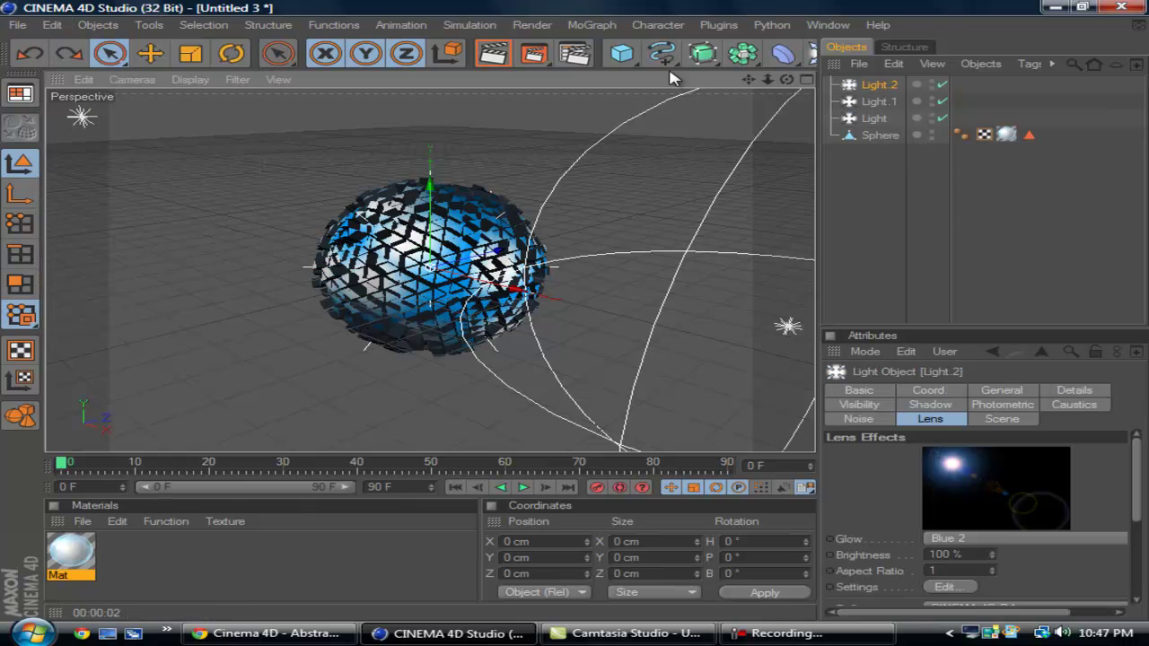
click(621, 54)
click(764, 110)
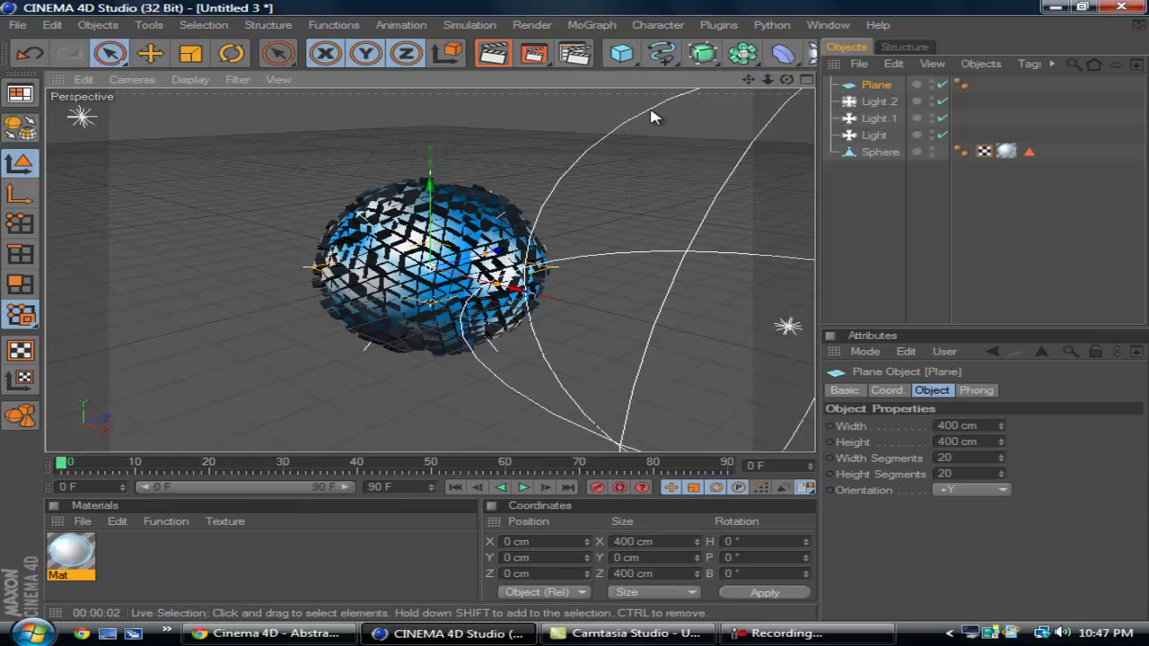
drag(430, 185, 580, 315)
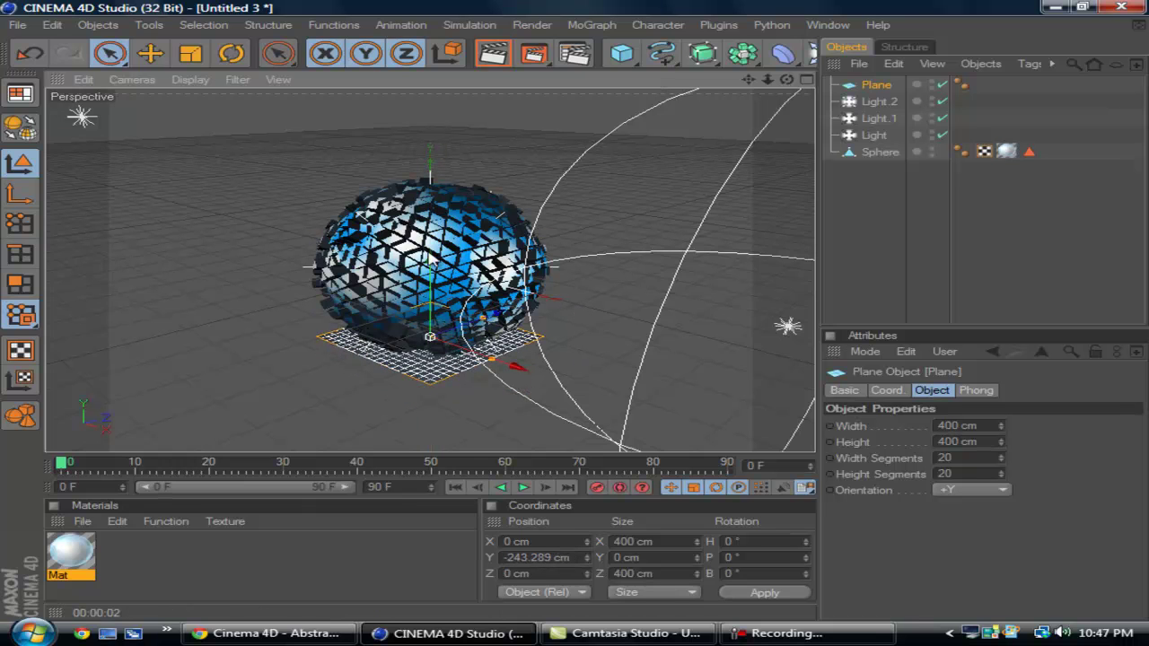
drag(579, 317, 580, 316)
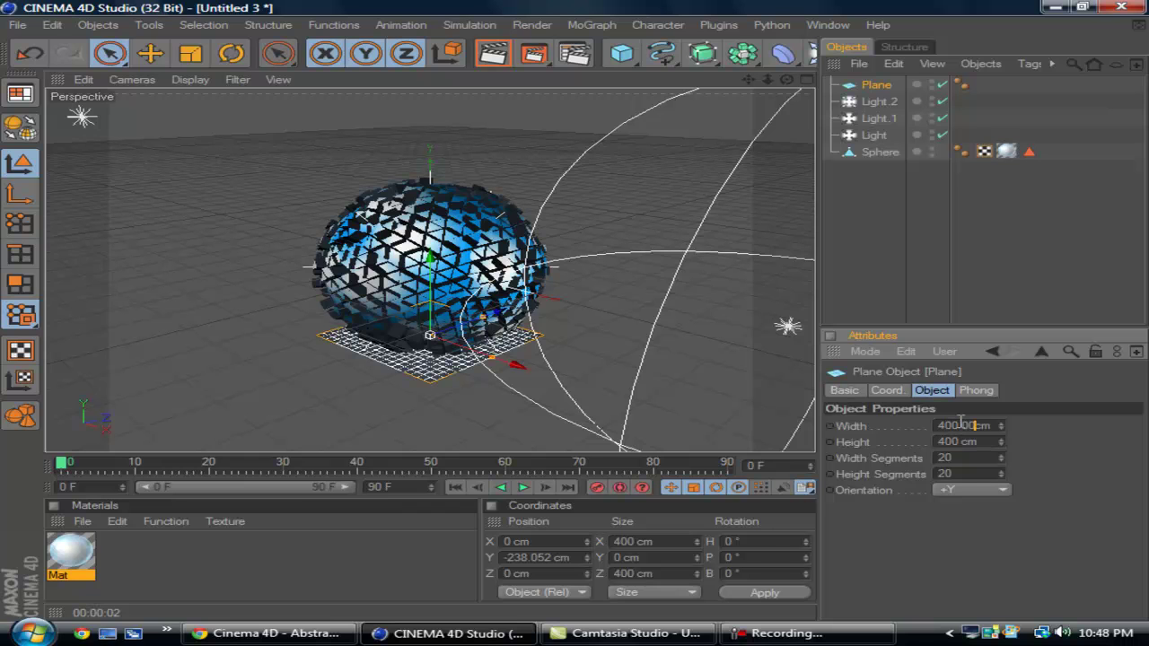
- Set the plane's Width to 555500 cm and Height to 555555 cm
text(0)
key(Return)
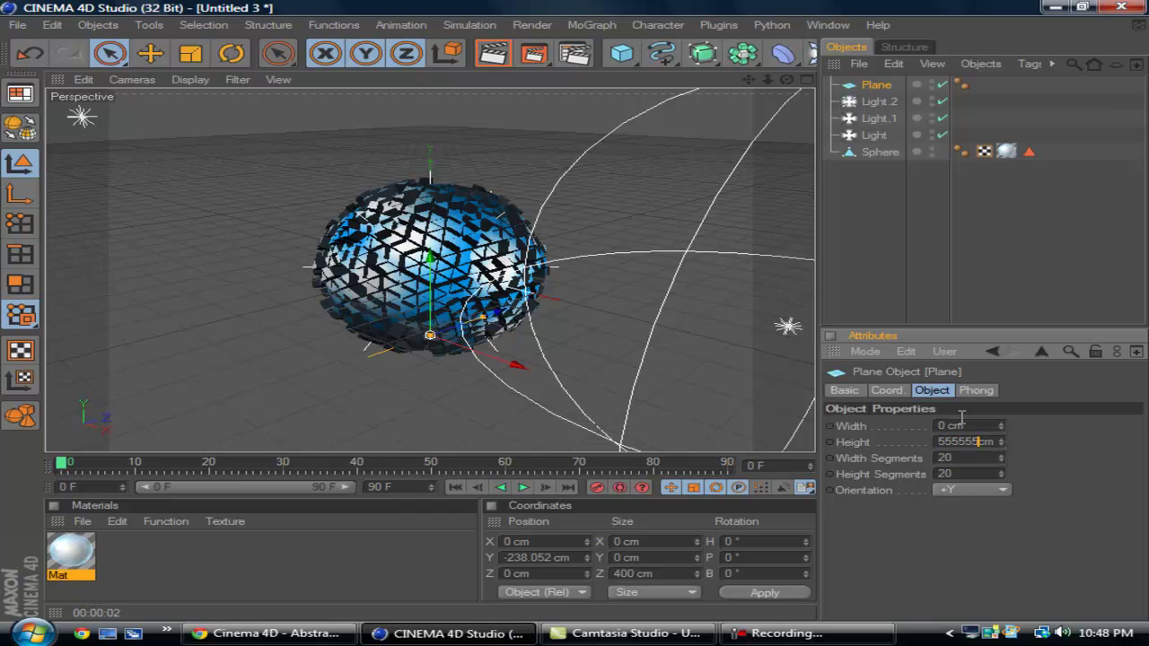
click(957, 426)
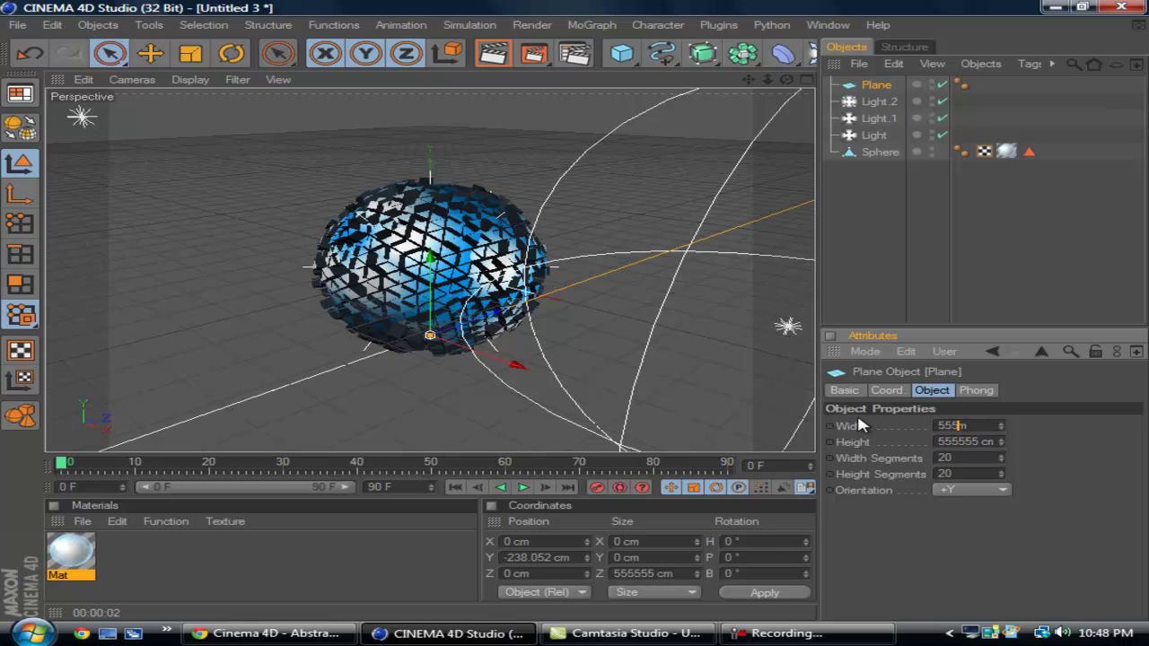
text(555500)
key(Return)
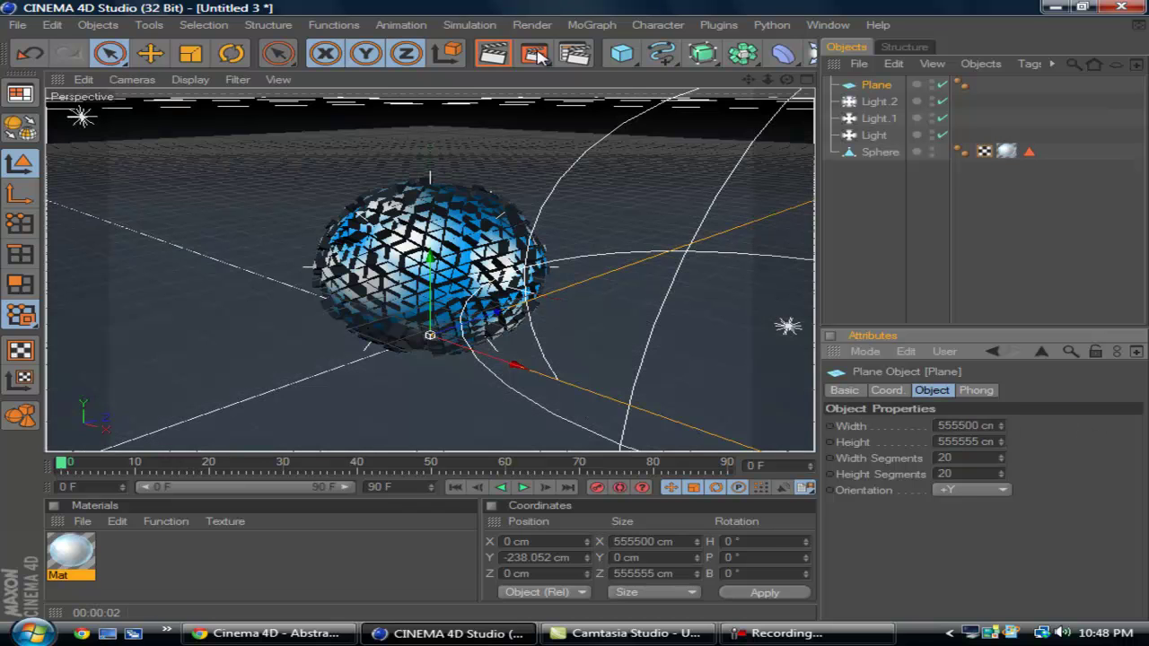
click(140, 556)
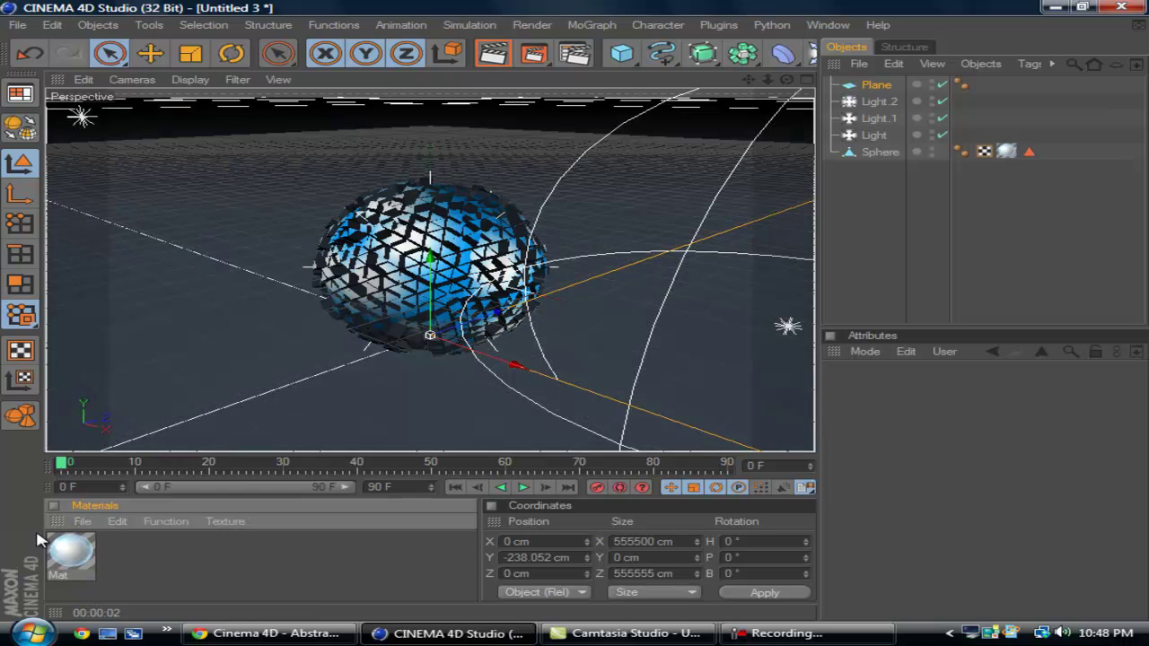
- Create a new material, Mat.1, and set its colour to dark grey (RGB 85)
double_click(117, 549)
double_click(70, 552)
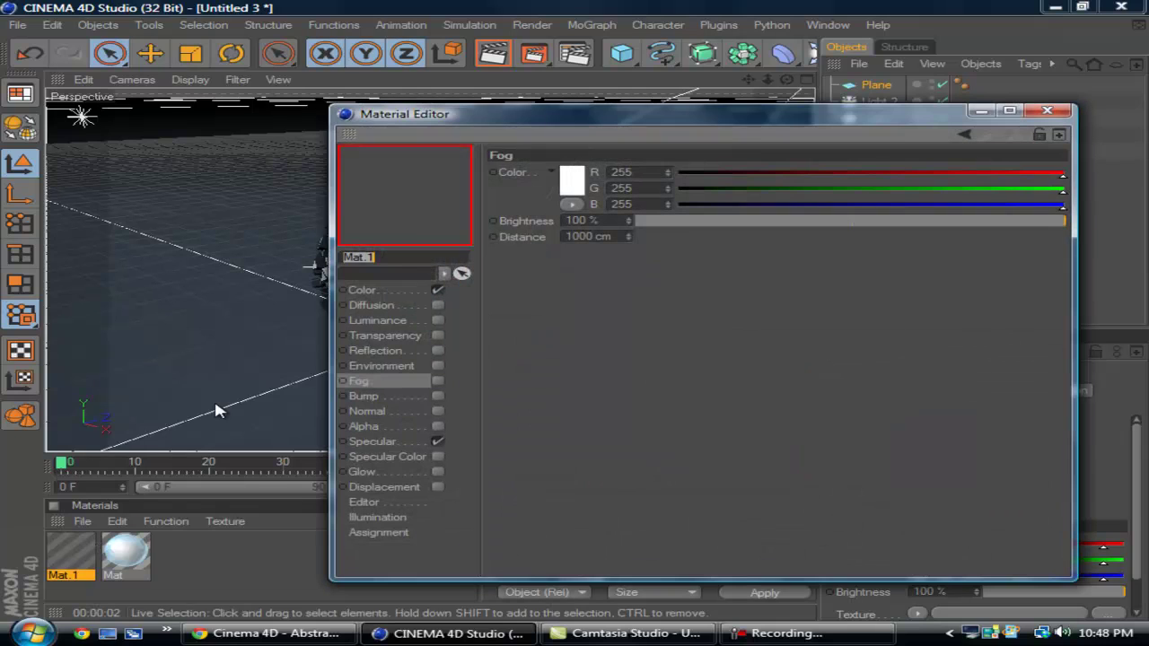
click(386, 290)
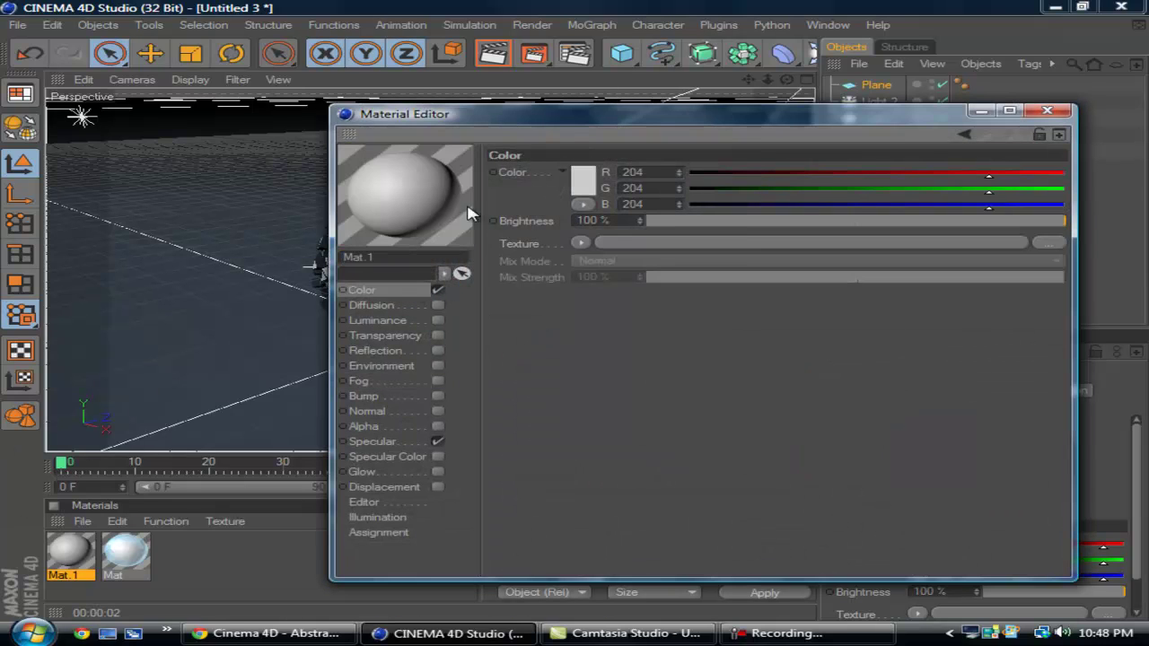
click(573, 180)
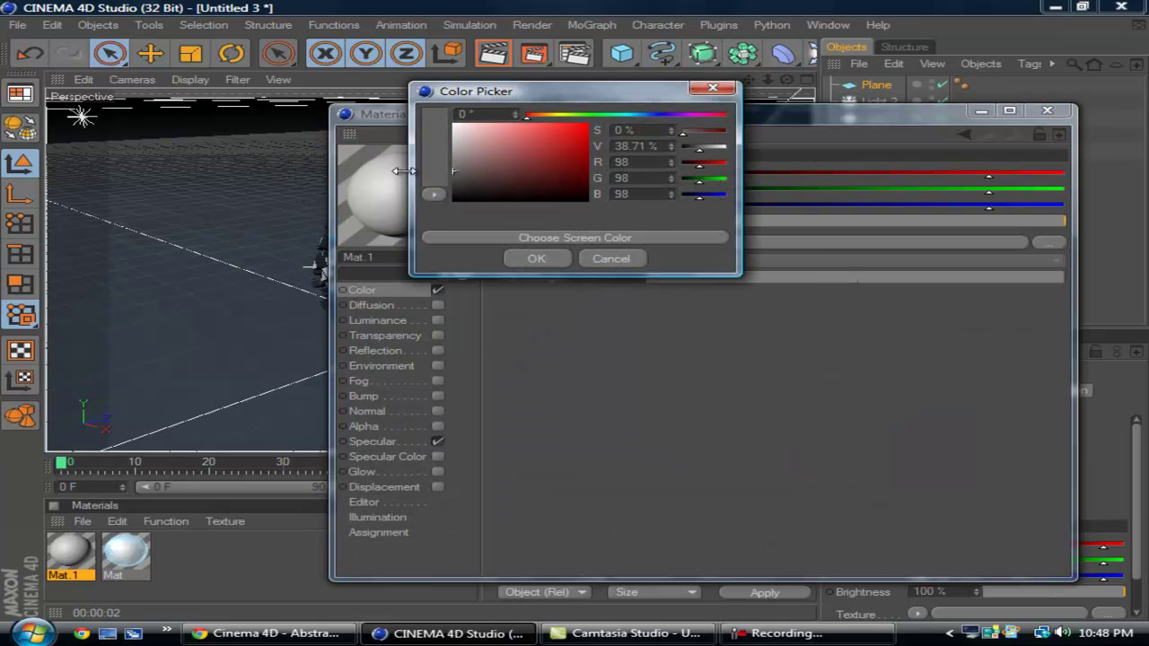
mouse_move(454, 176)
mouse_down()
mouse_move(474, 182)
mouse_move(437, 177)
mouse_up()
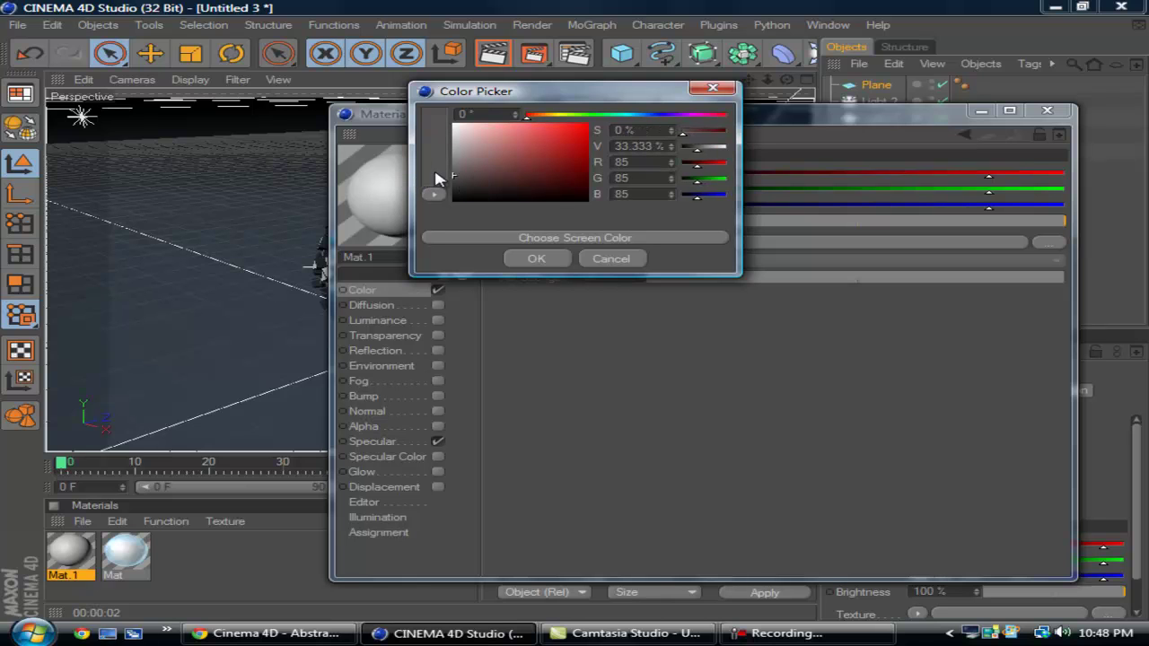
click(550, 266)
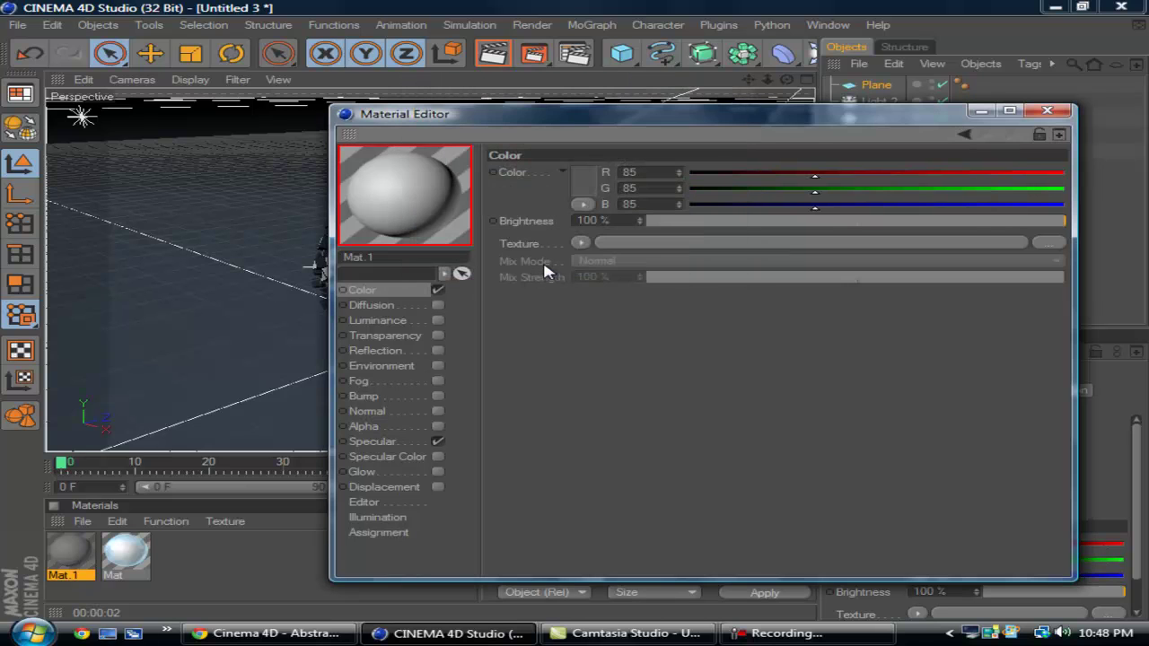
- Give Mat.1 51% reflection with a Fresnel texture at 51% mix, then apply it to the Plane
click(438, 351)
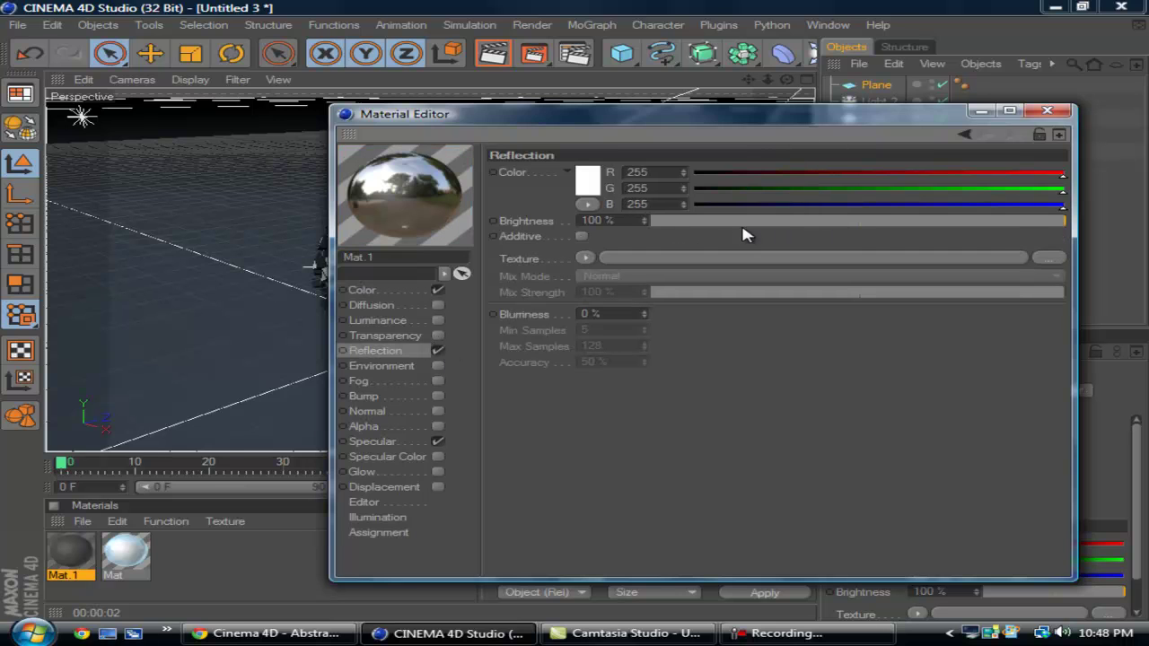
click(817, 223)
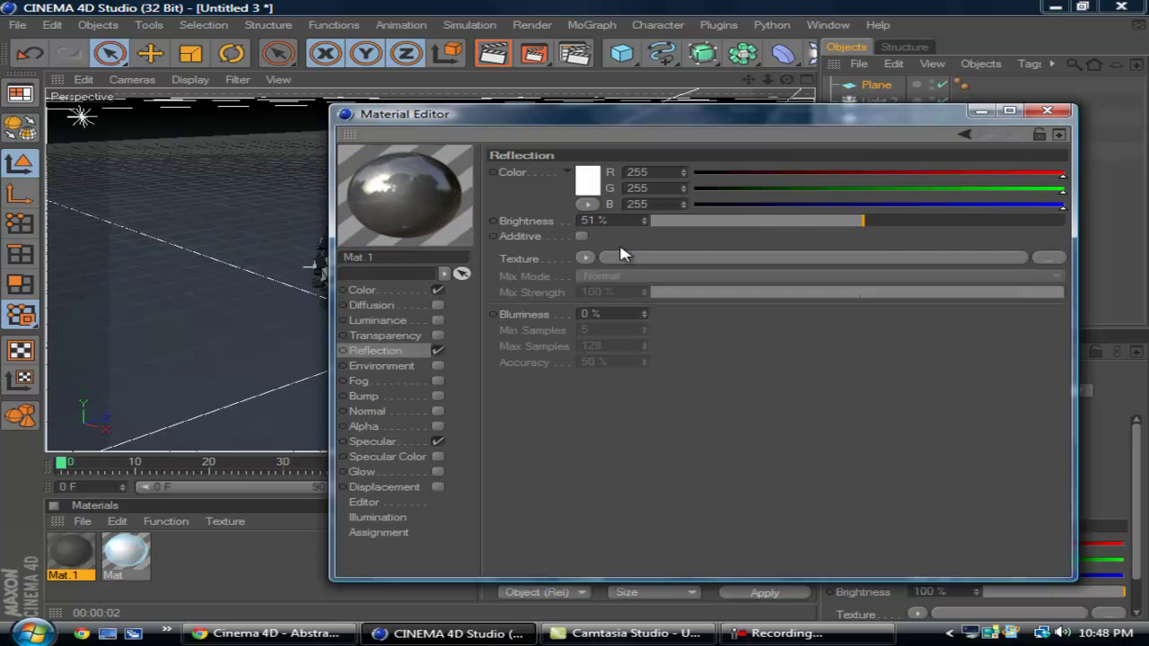
click(585, 258)
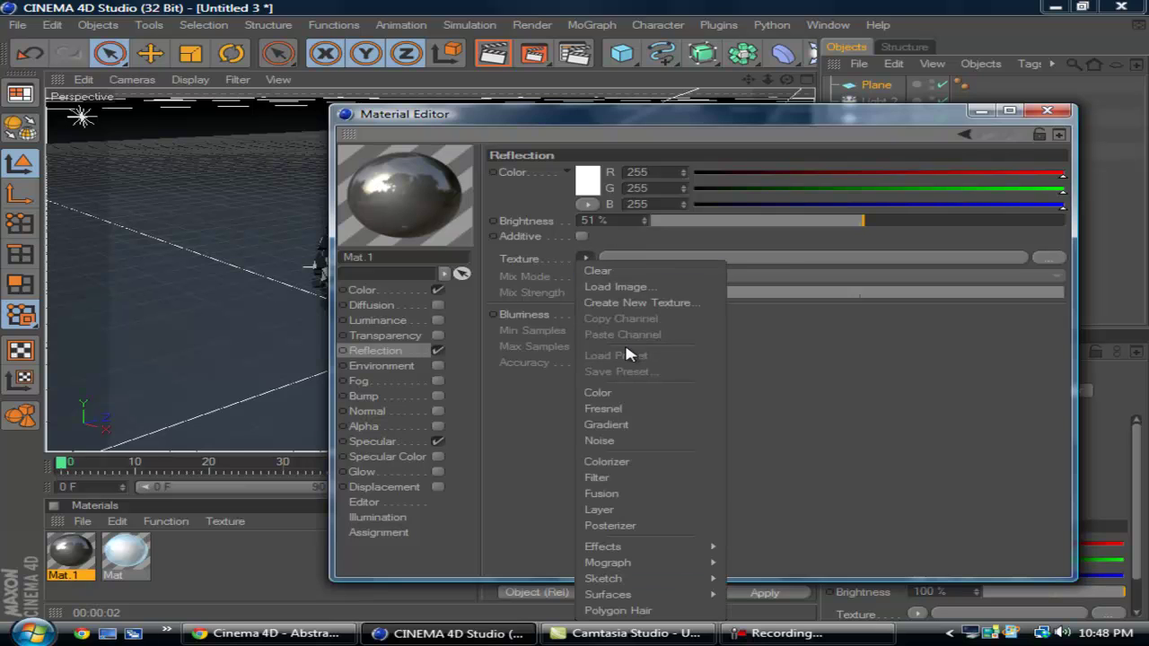
click(648, 410)
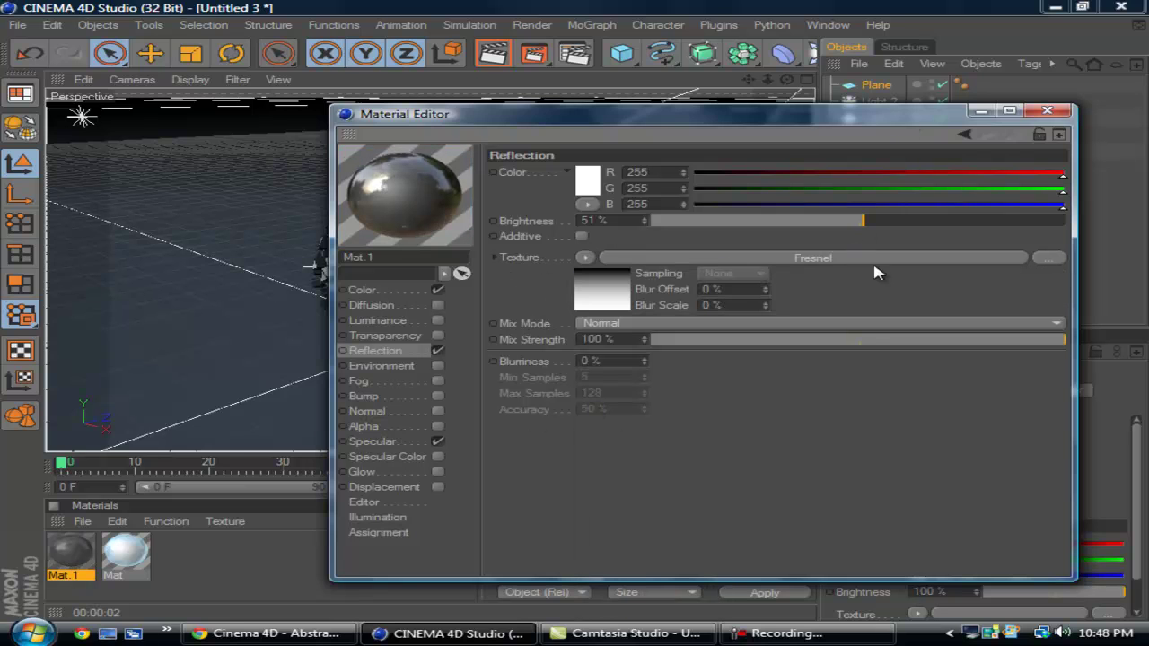
mouse_move(867, 341)
mouse_down()
mouse_move(885, 346)
mouse_move(868, 349)
mouse_up()
click(1046, 110)
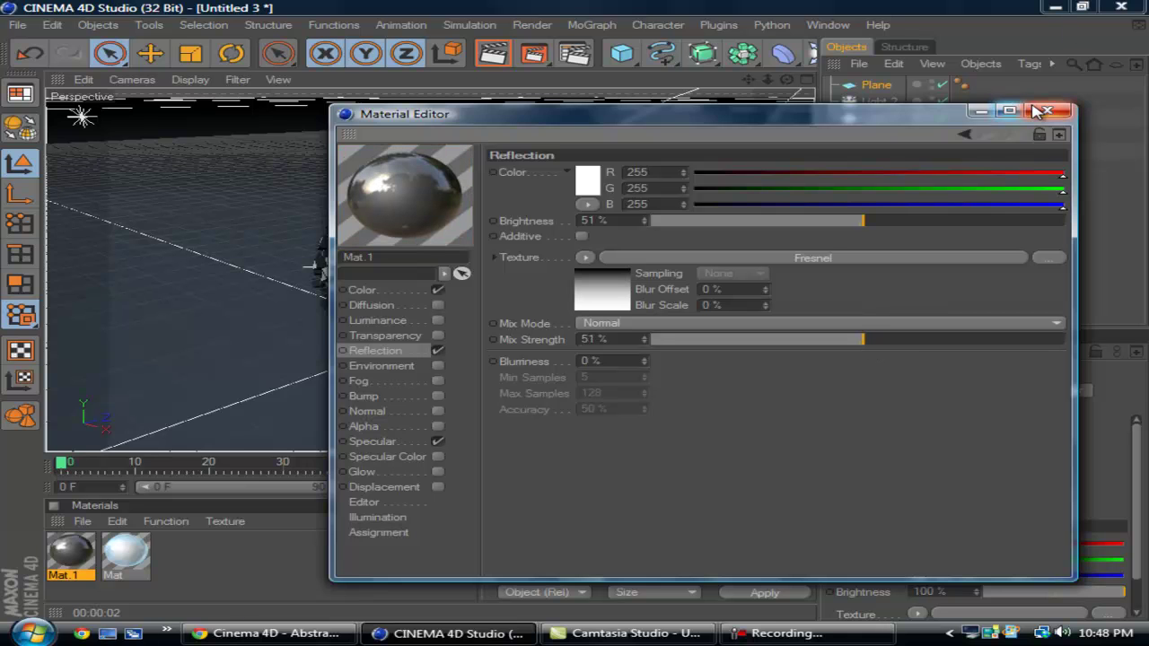
drag(86, 575, 175, 315)
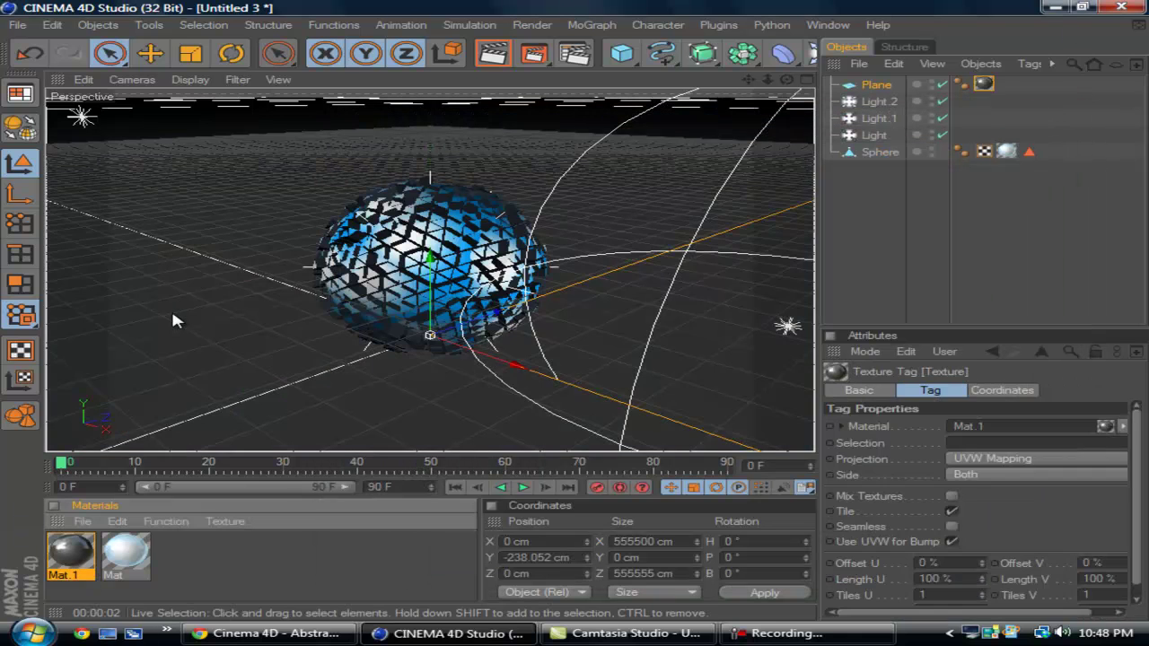
- Add a 100 cm Sphere.1 and an Array object, then nest the Array under Sphere.1
click(620, 54)
click(802, 72)
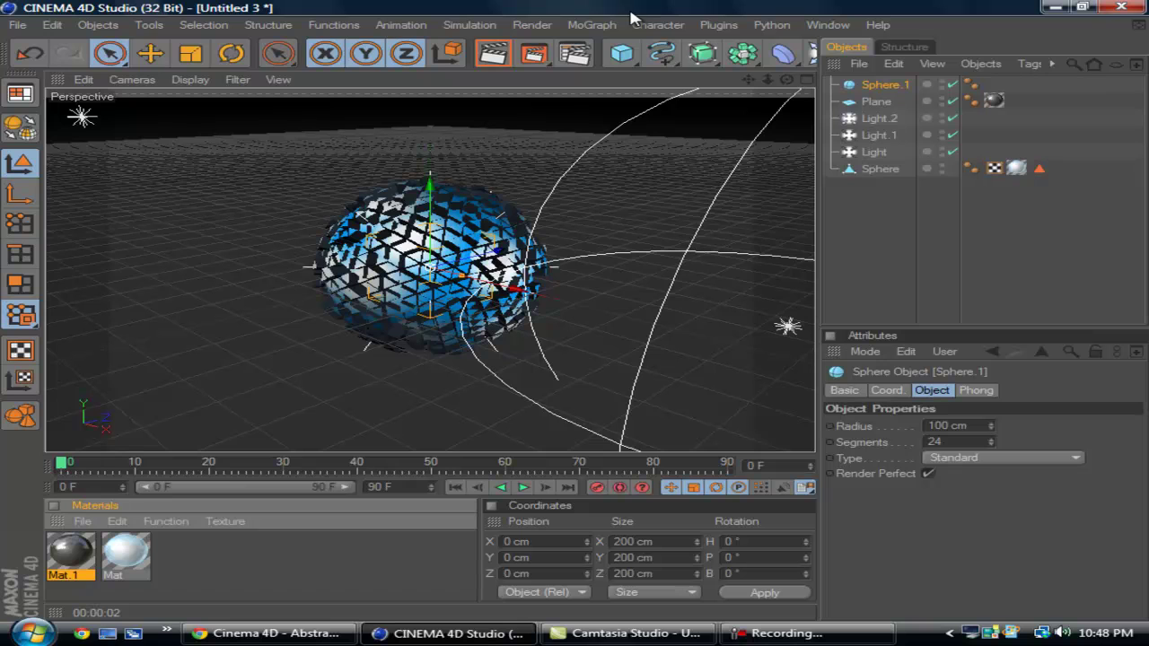
click(741, 56)
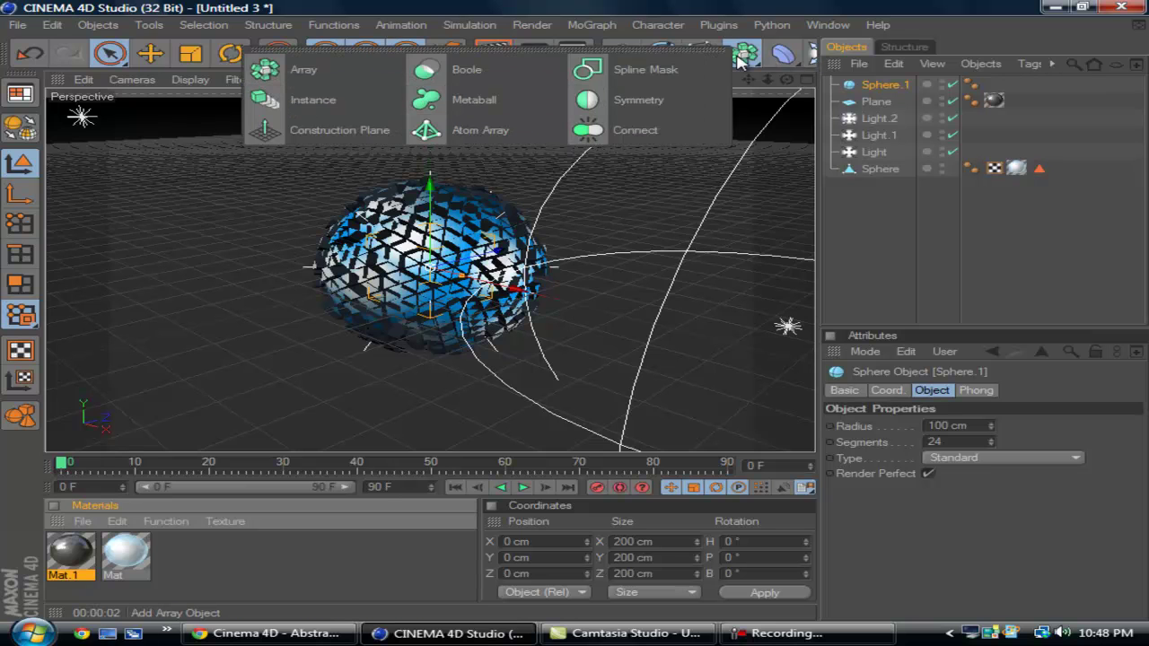
click(330, 71)
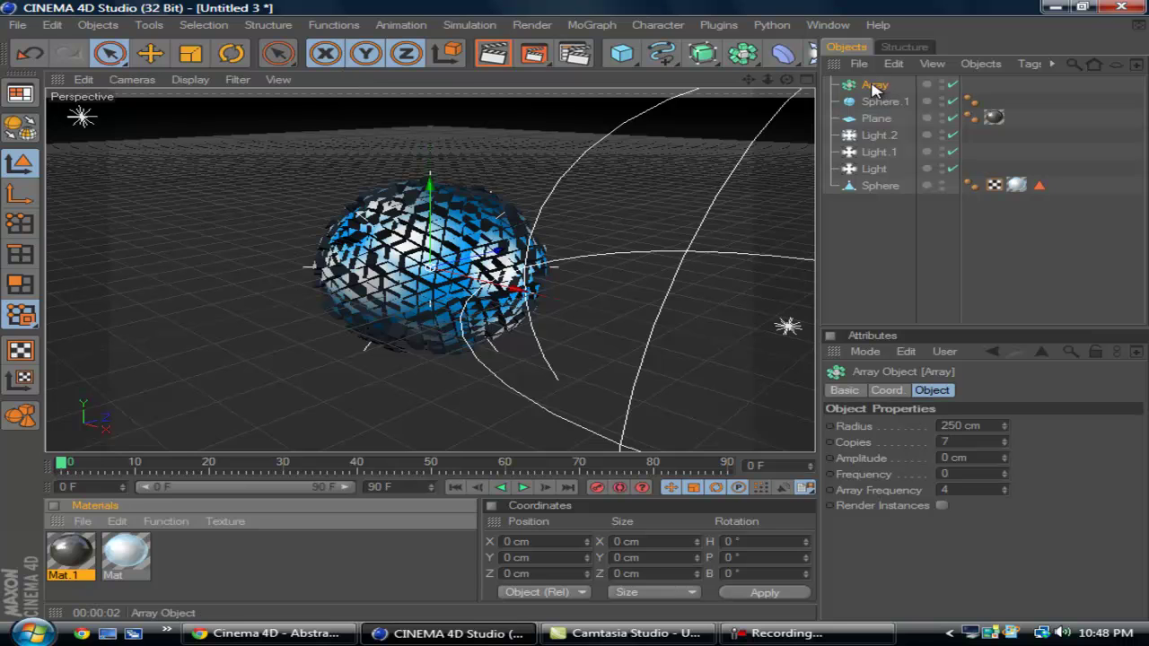
mouse_move(876, 87)
mouse_down()
mouse_move(888, 119)
mouse_move(867, 117)
mouse_move(873, 75)
mouse_move(847, 120)
mouse_move(887, 117)
mouse_move(879, 126)
mouse_move(898, 115)
mouse_move(884, 103)
mouse_up()
click(846, 141)
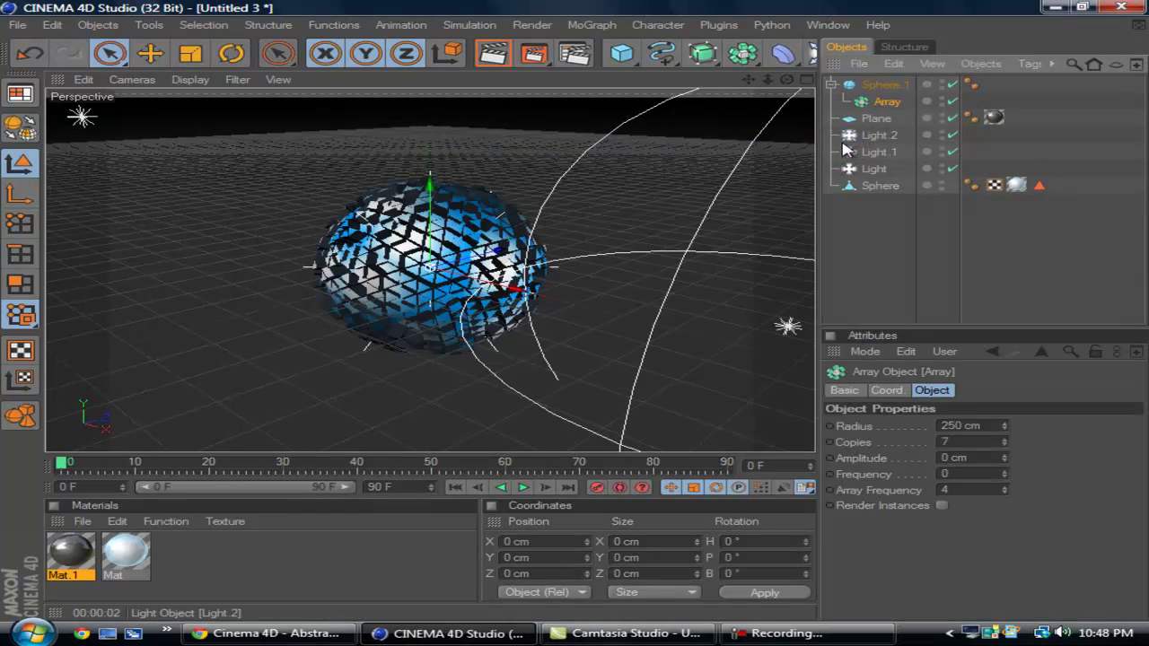
- Nest Sphere.1 under the Array instead, undoing trial radius and sphere-size changes
click(989, 423)
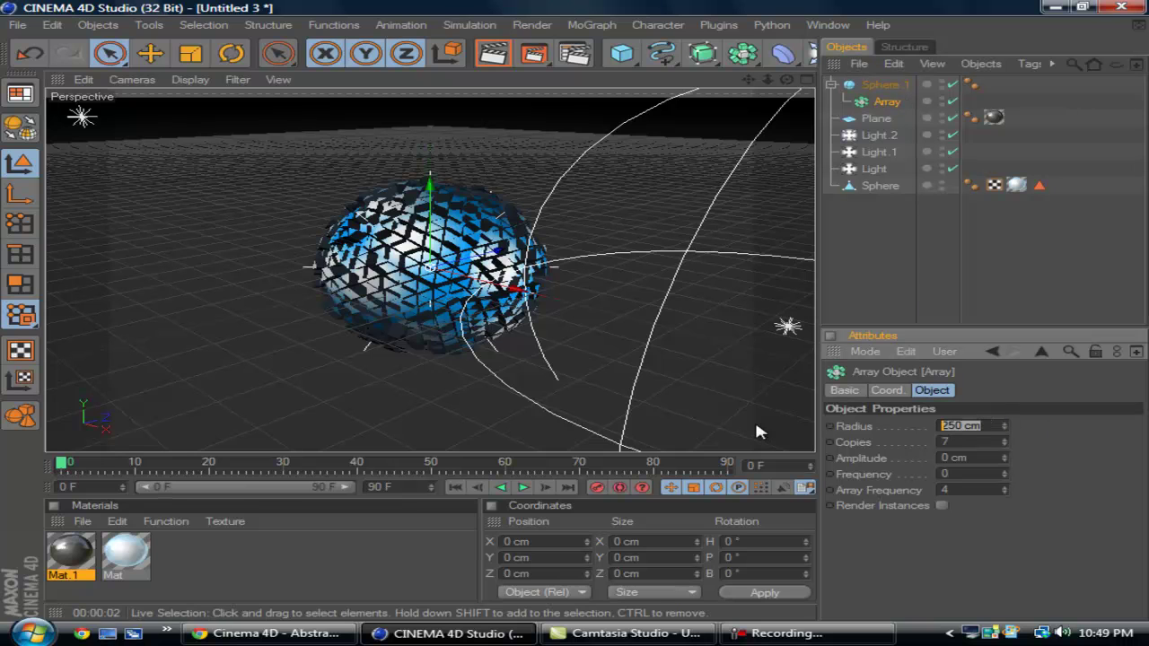
text(500)
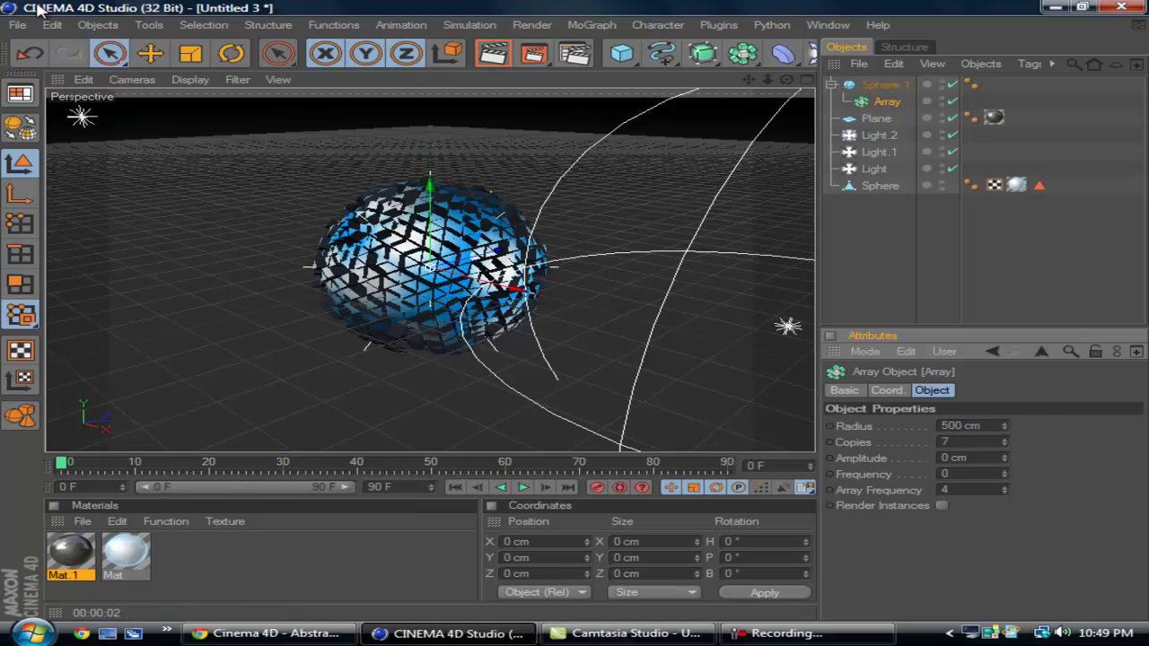
click(29, 52)
click(30, 53)
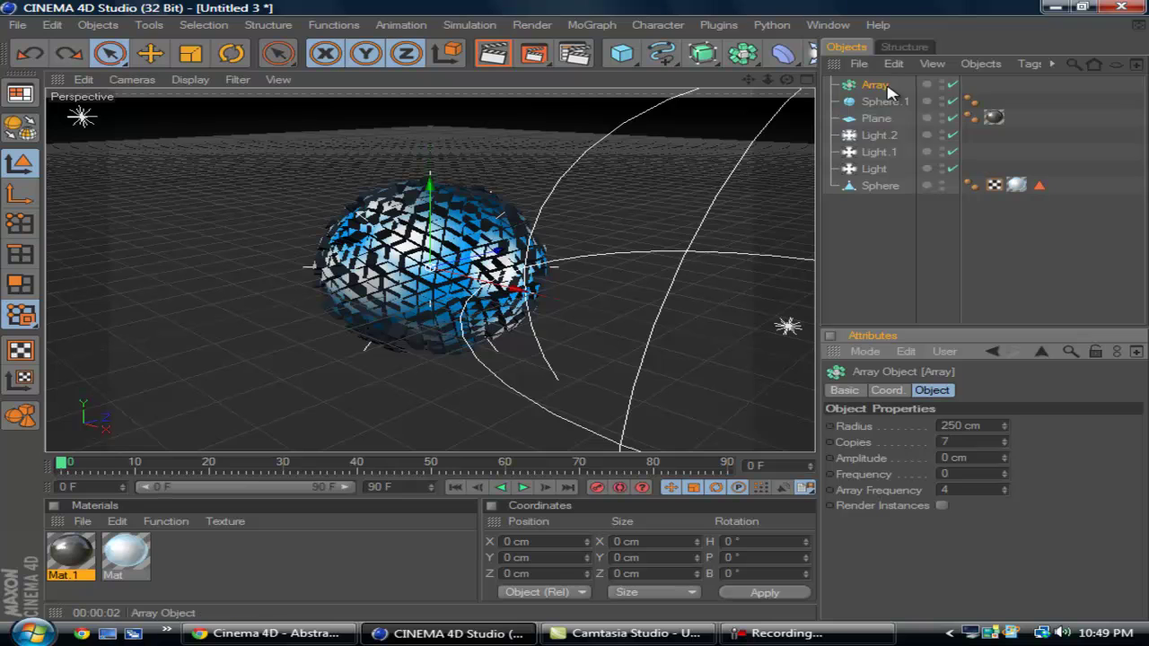
drag(884, 101, 878, 85)
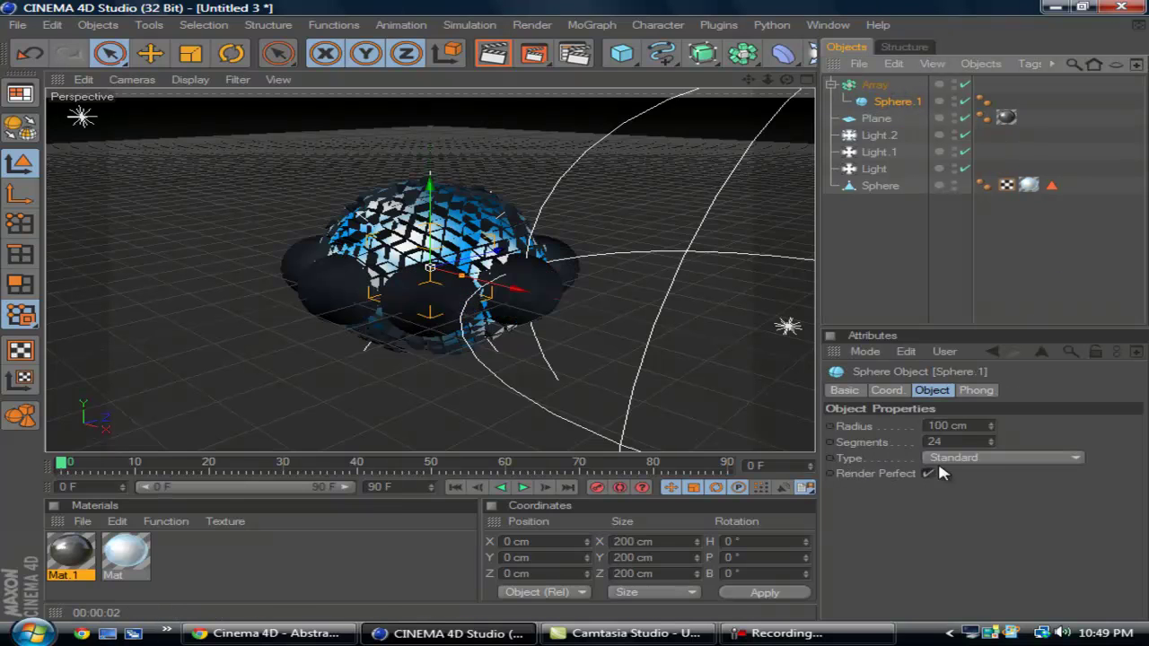
double_click(939, 427)
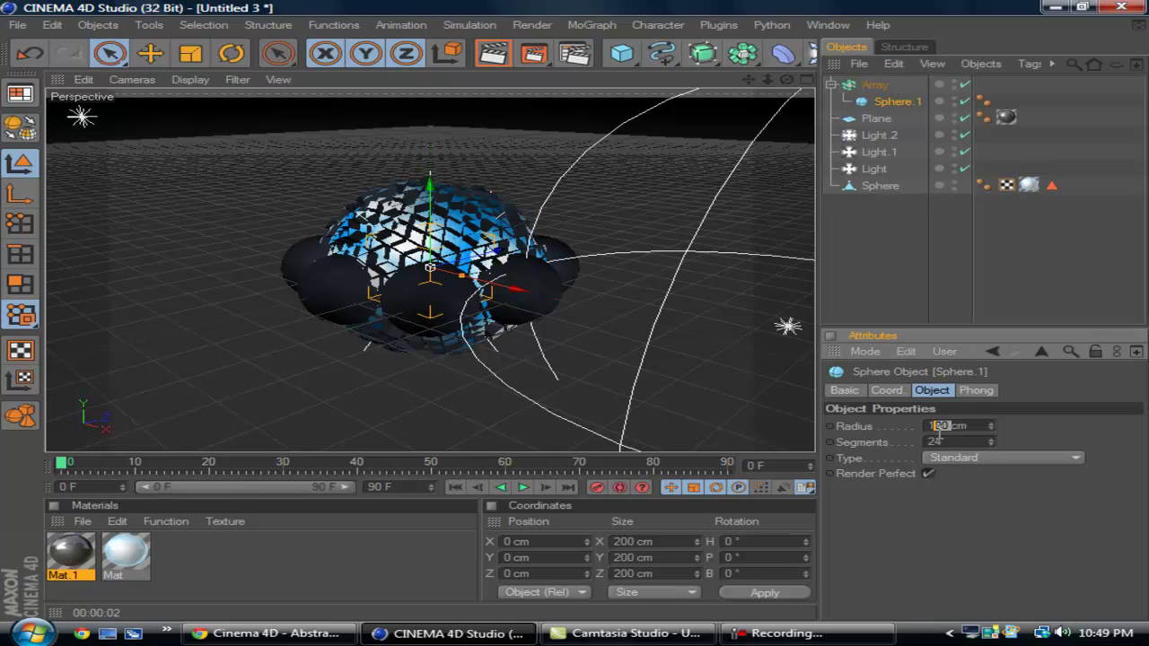
key(BackSpace)
key(Return)
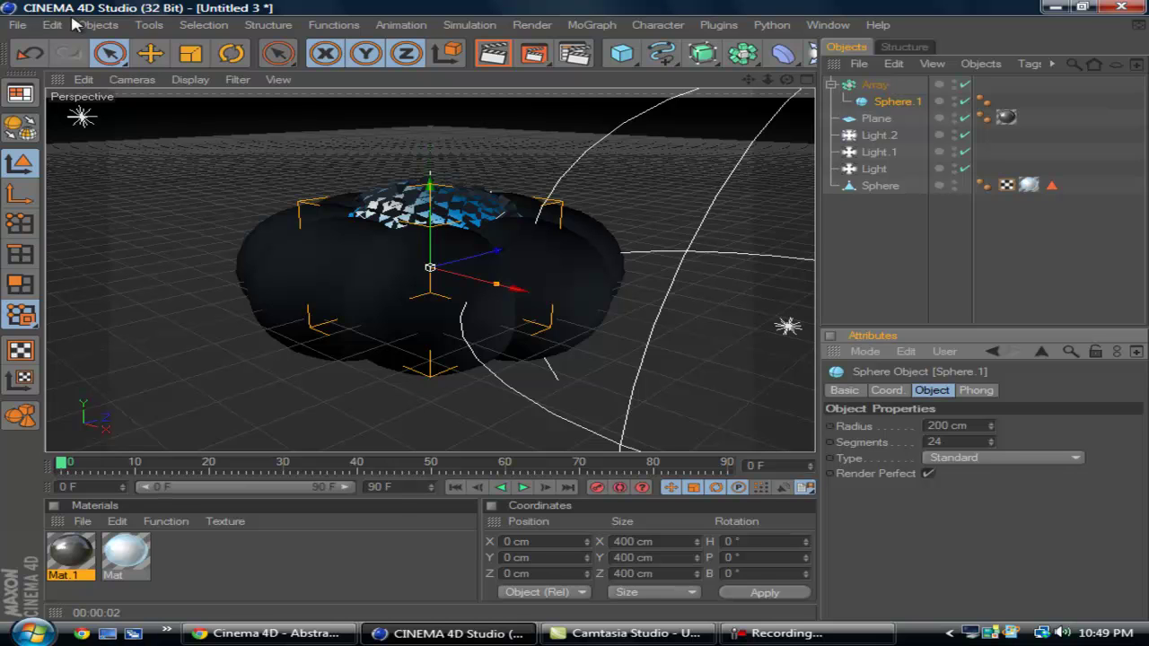
click(28, 53)
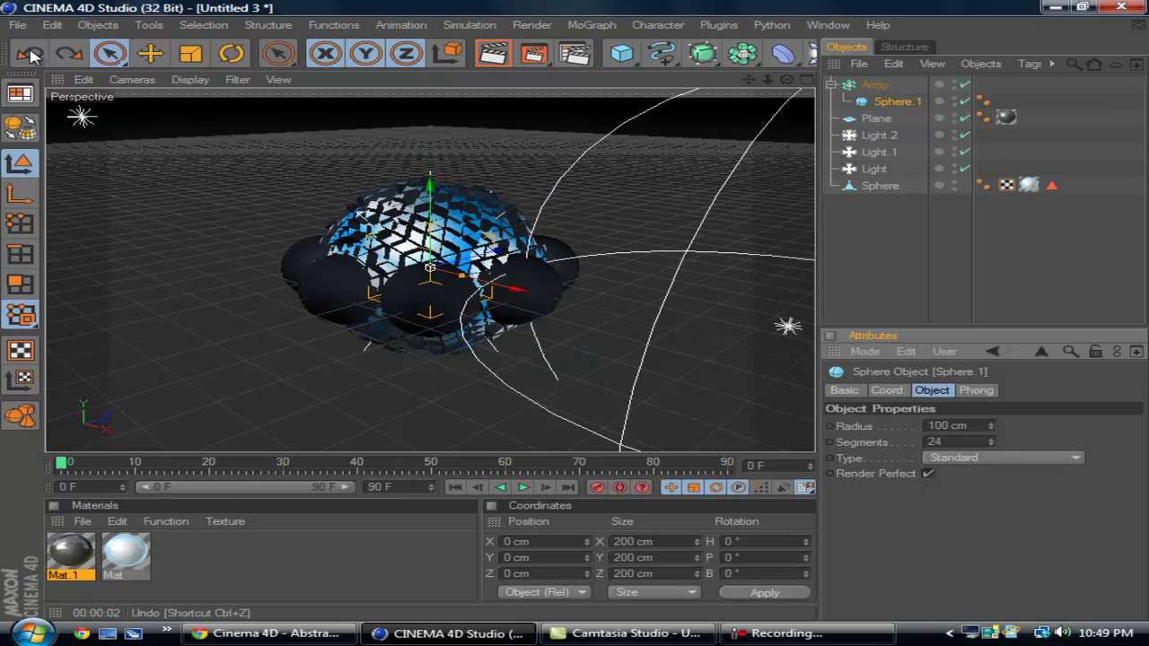
- Raise the Array's radius to 300, then 400, and finally 550 cm
click(875, 84)
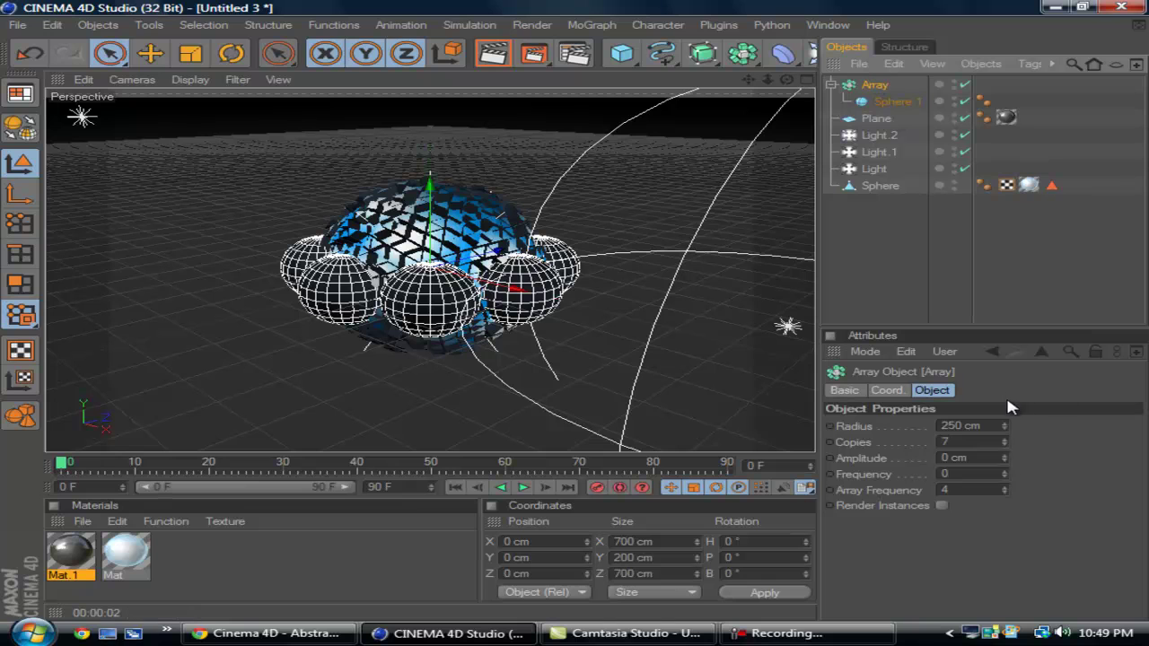
click(988, 427)
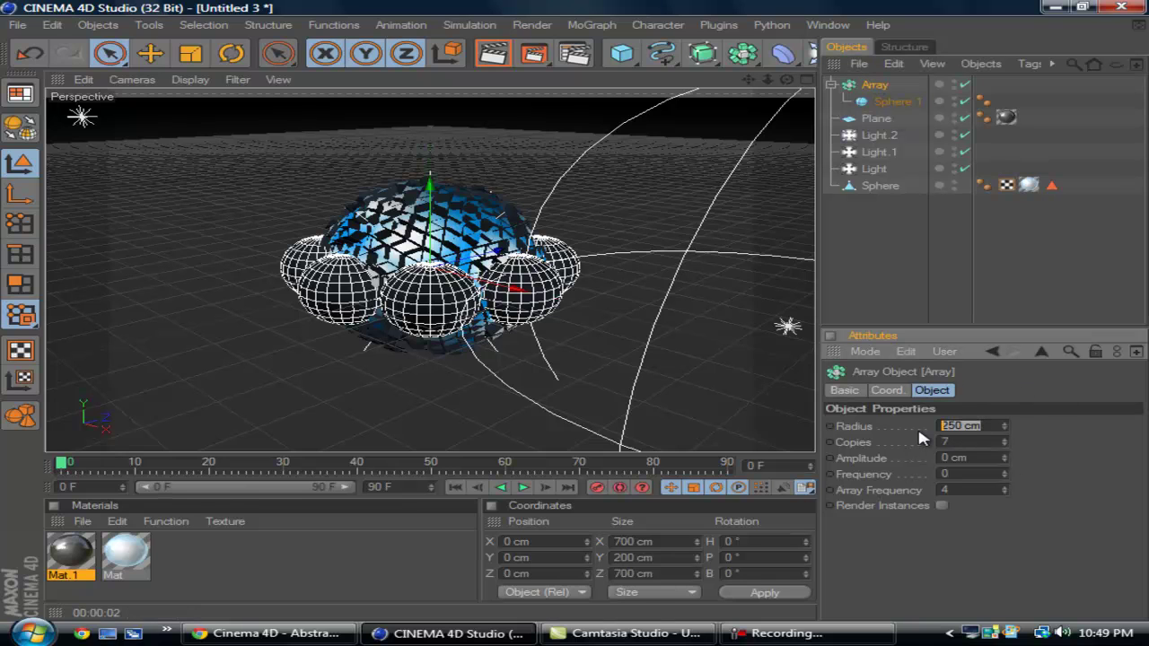
text(300)
key(Return)
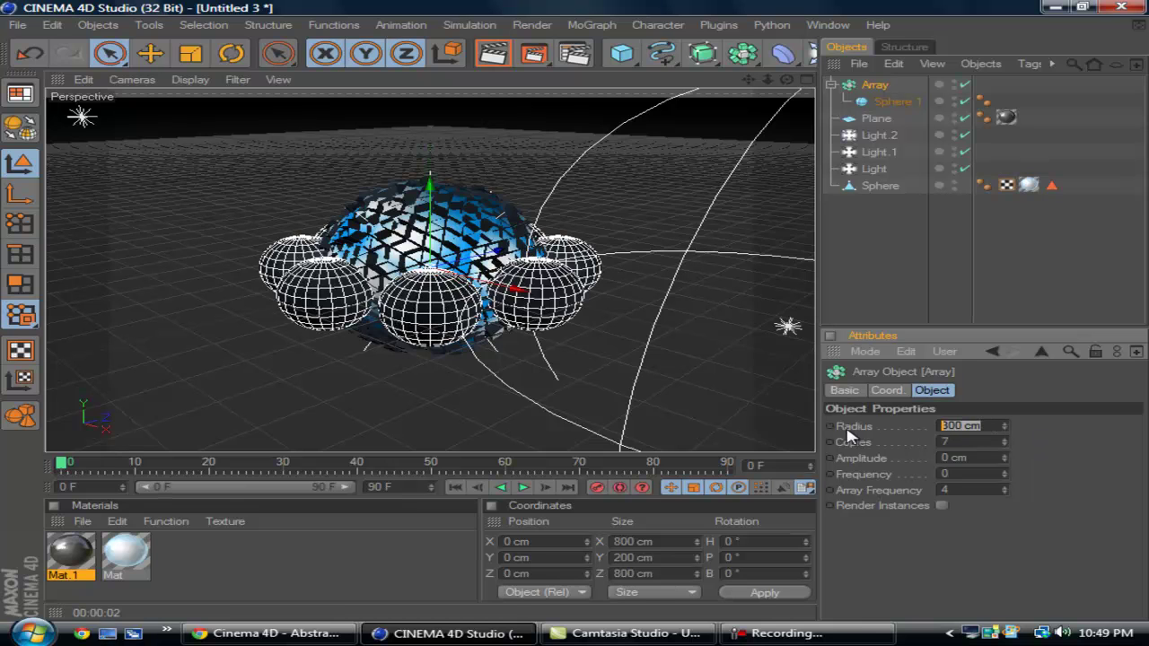
text(400)
key(Return)
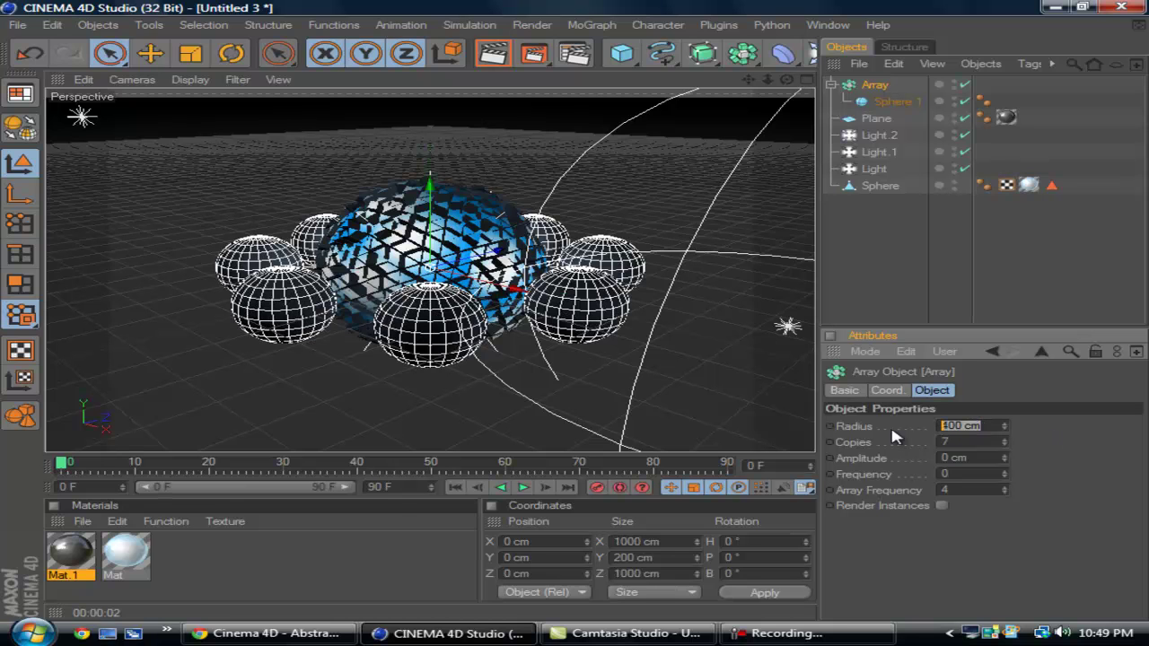
text(550)
key(Return)
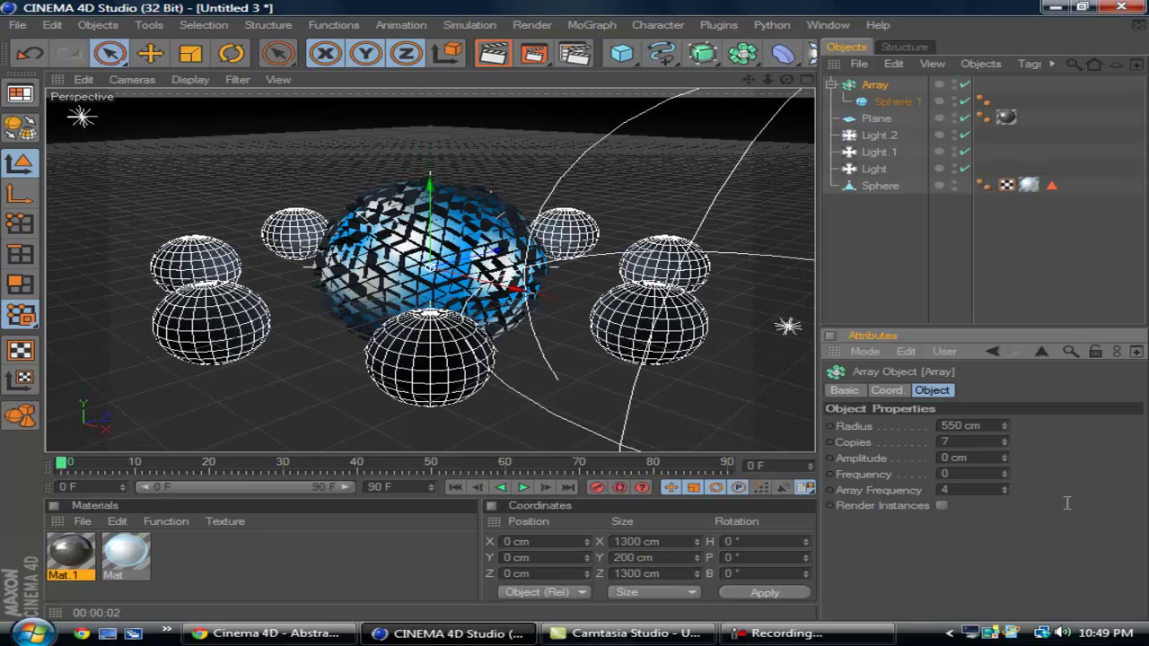
- Create a new material, Mat.2, with a bright cyan colour (0, 229, 255)
double_click(272, 543)
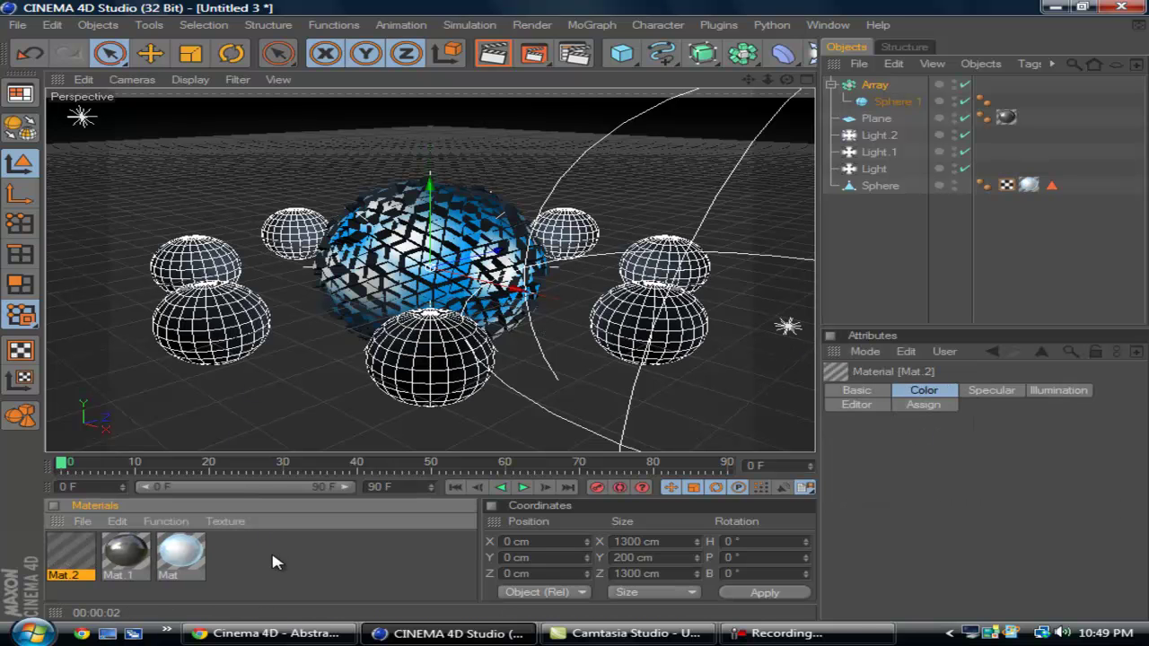
double_click(72, 552)
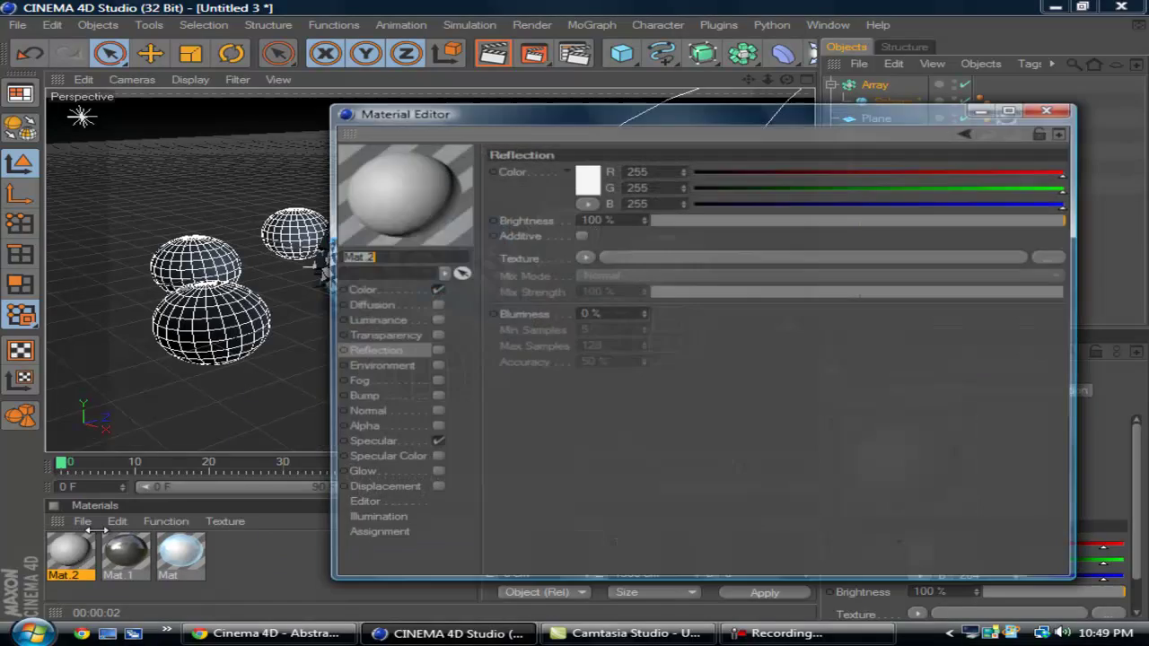
click(386, 289)
click(585, 178)
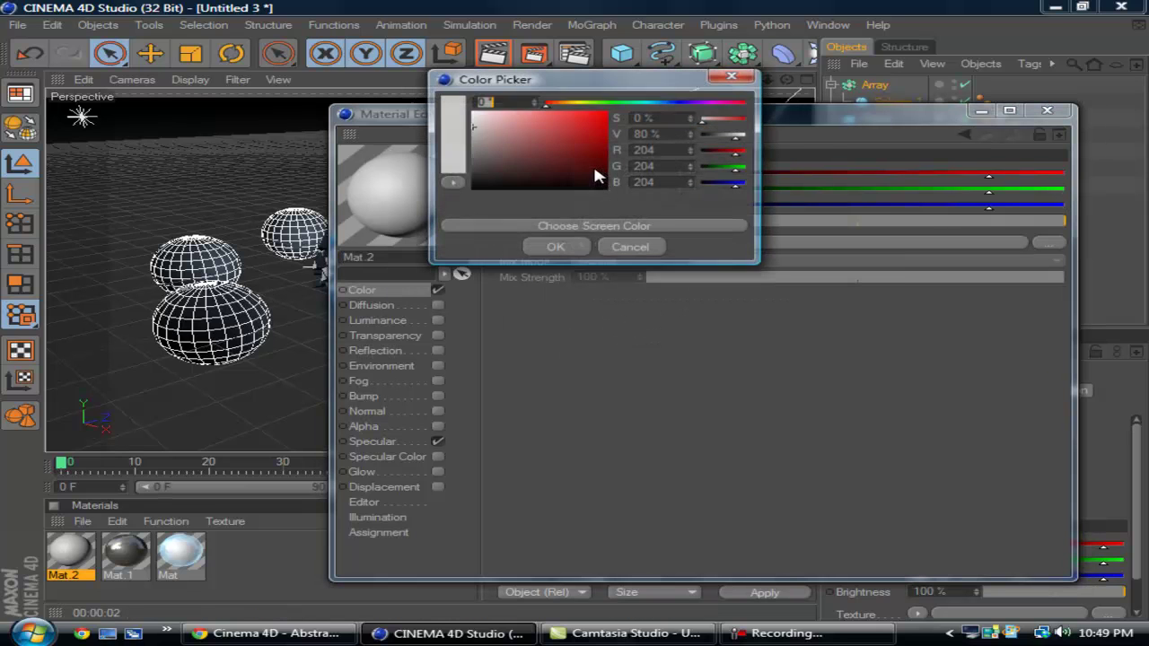
click(653, 106)
click(582, 106)
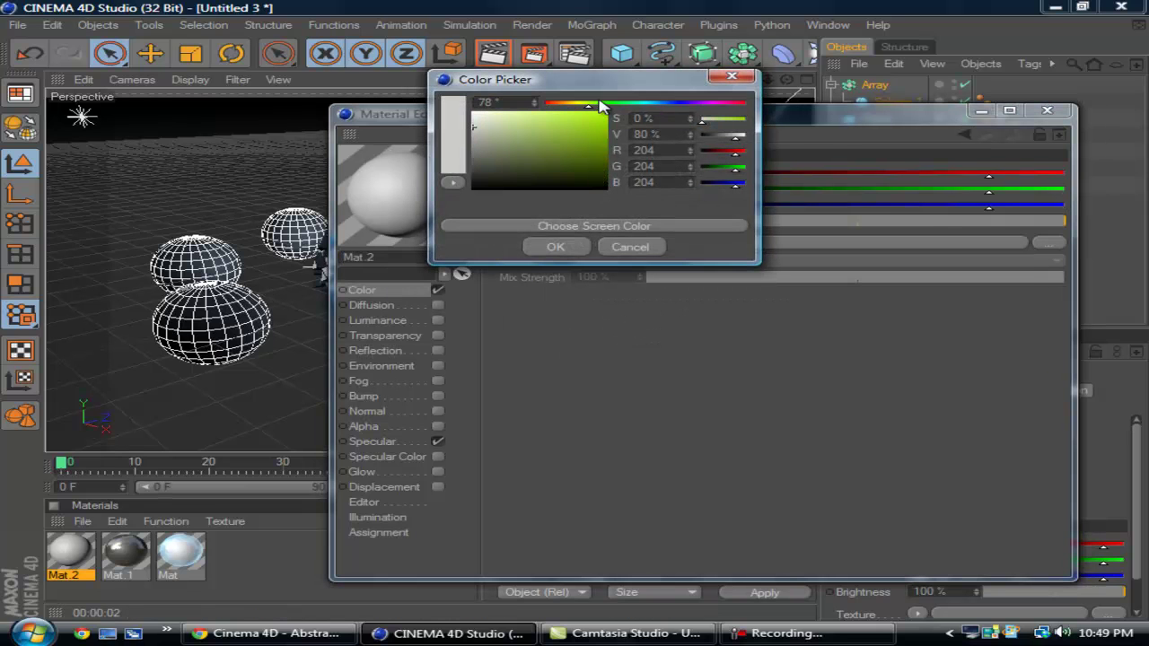
click(647, 103)
drag(606, 136, 648, 91)
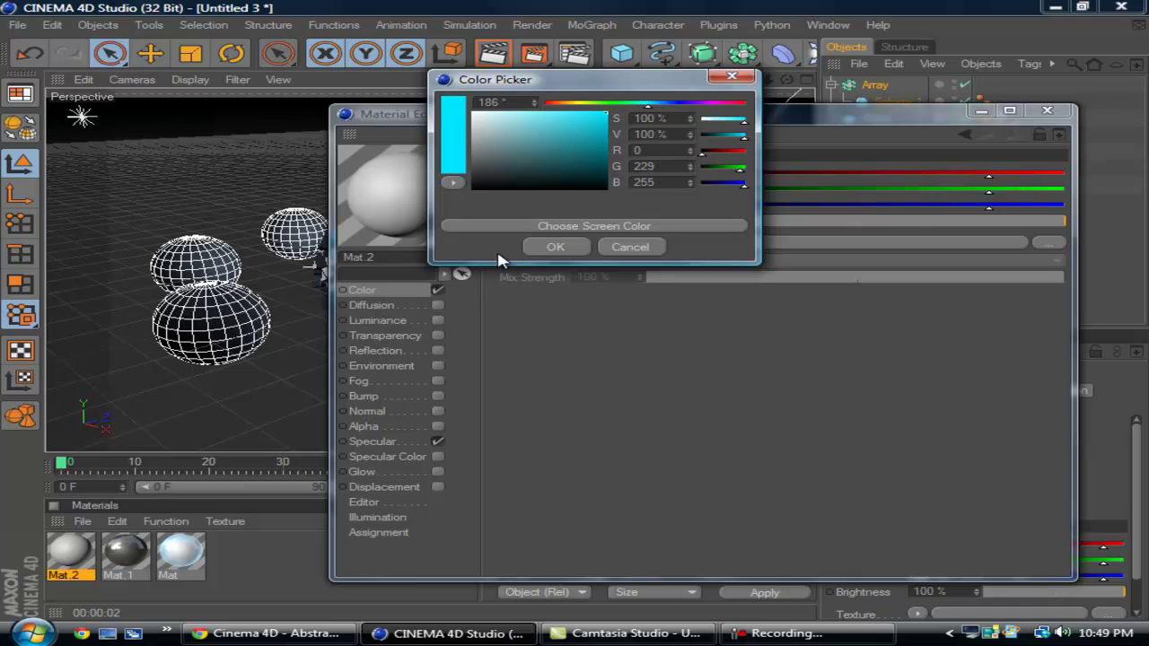
click(555, 247)
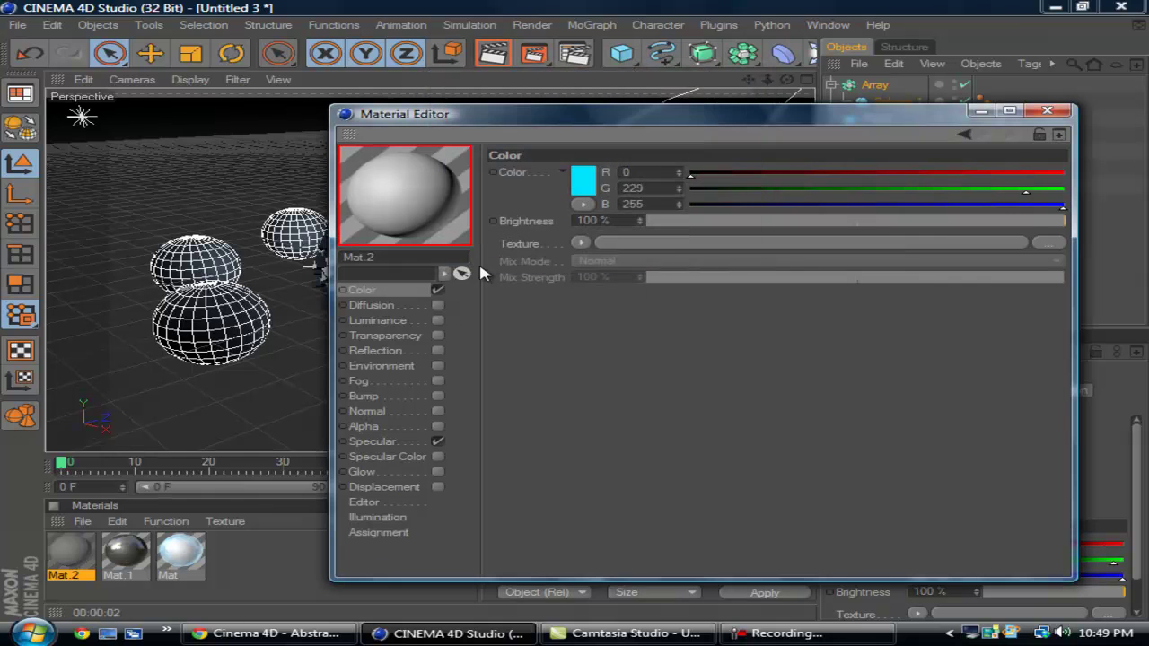
- Give Mat.2 49% reflection using a Fresnel texture at 49% mix strength
click(439, 350)
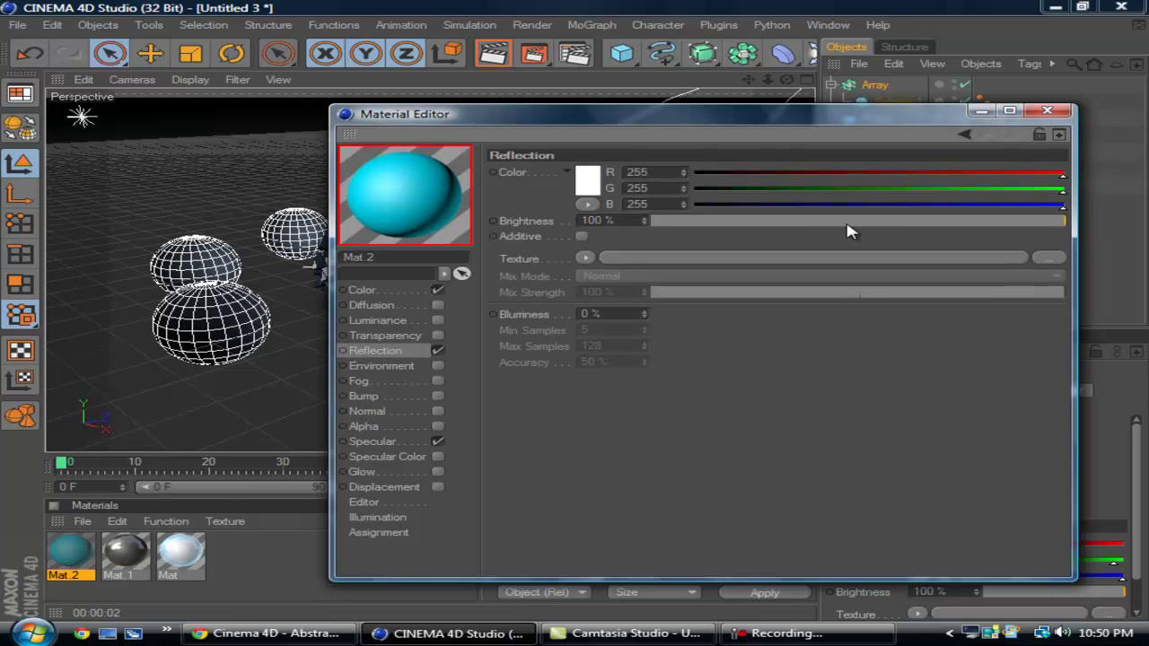
click(854, 221)
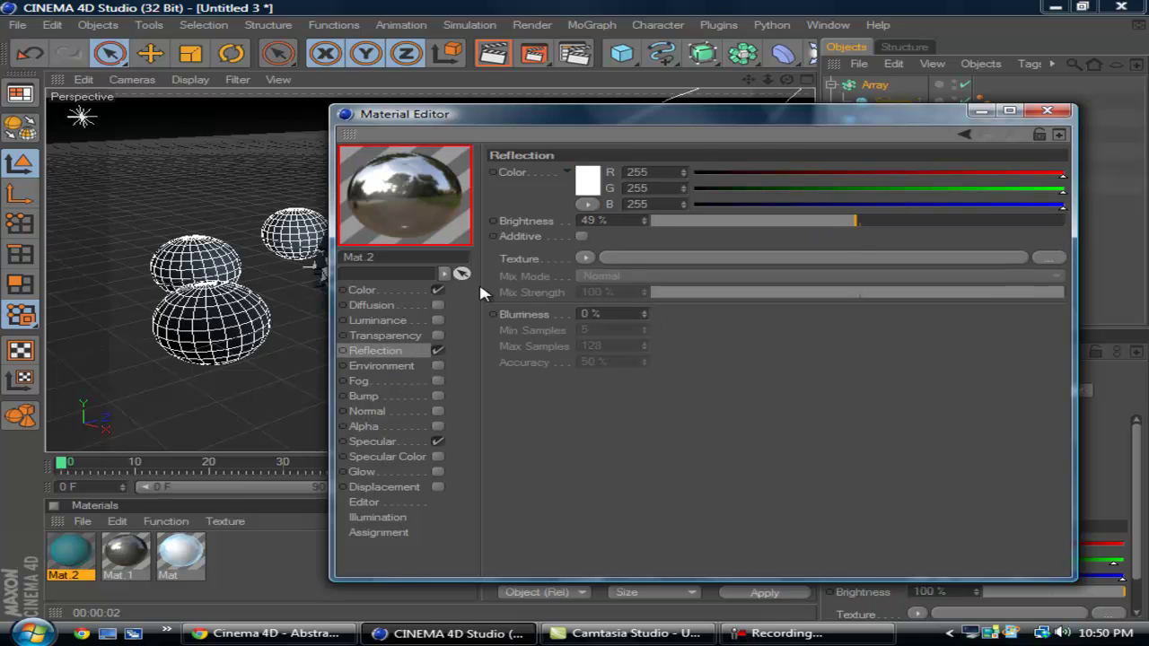
click(586, 259)
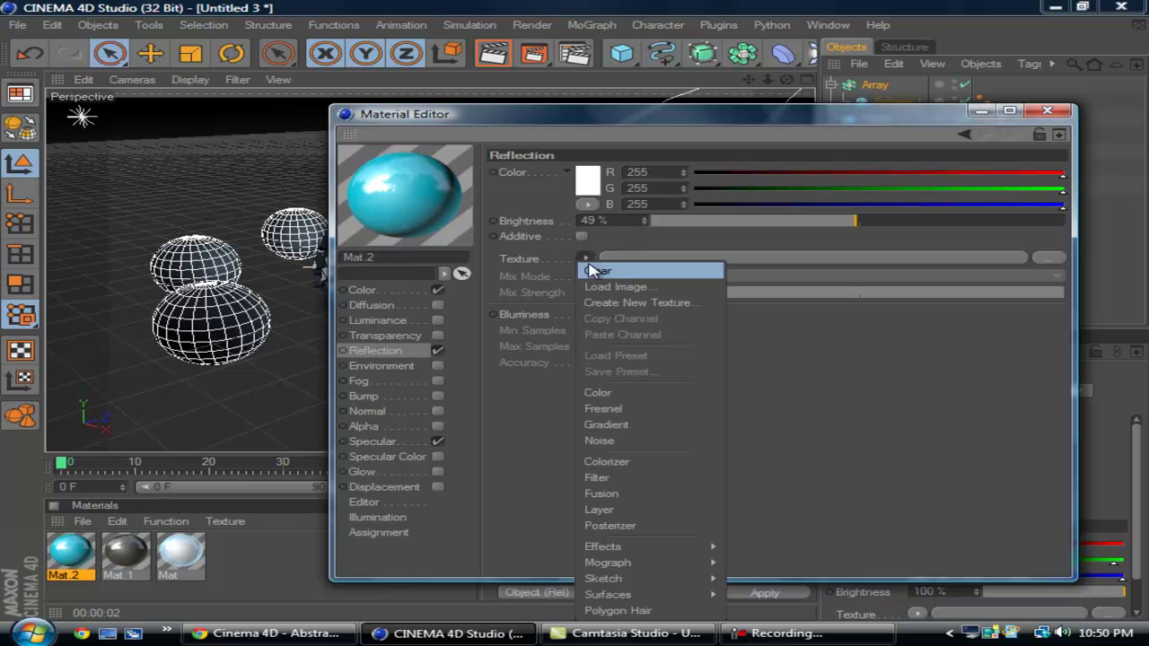
click(619, 409)
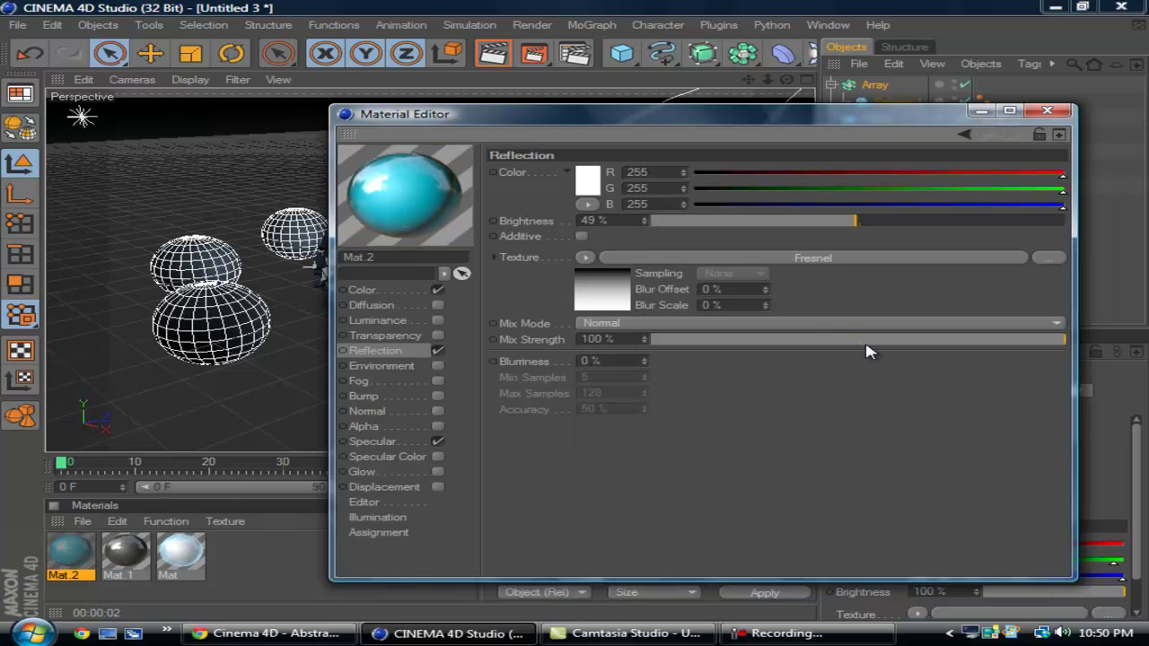
click(855, 340)
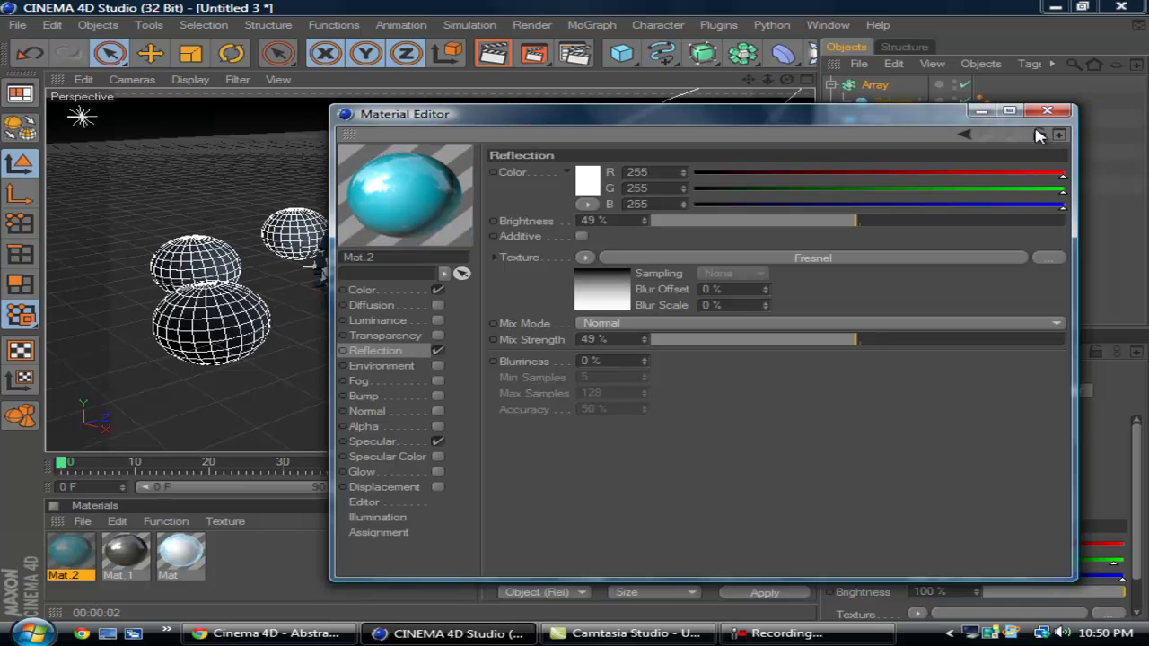
- Apply Mat.2 to Sphere.1, lower the Array slightly on Y, and render the view
click(1056, 103)
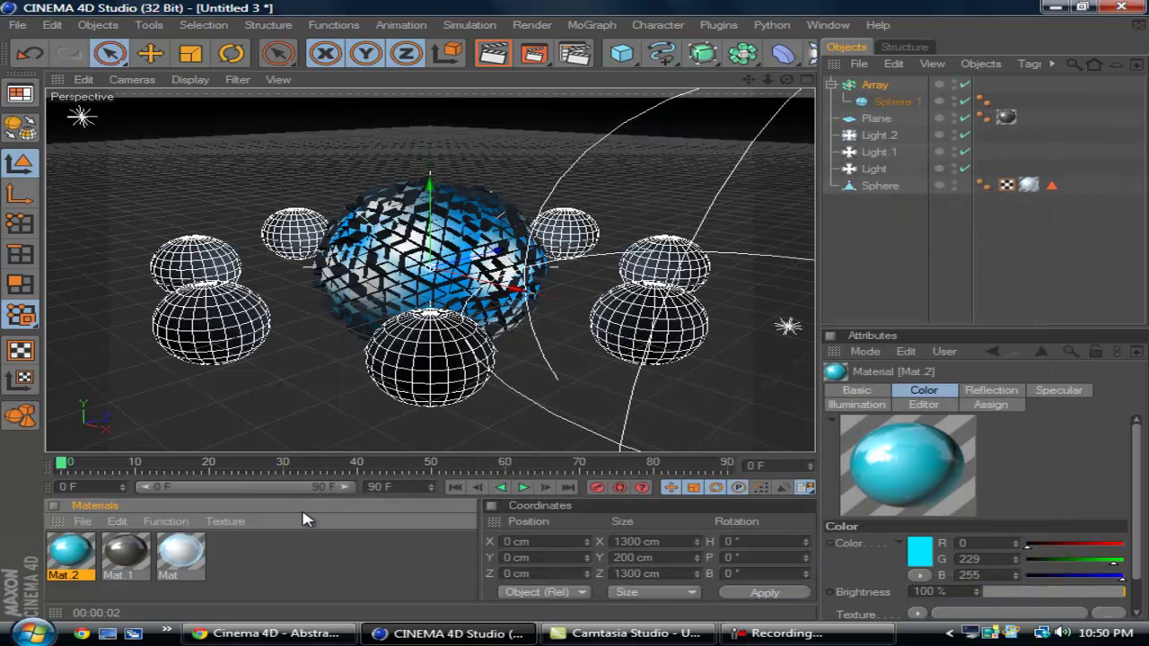
drag(58, 561, 875, 87)
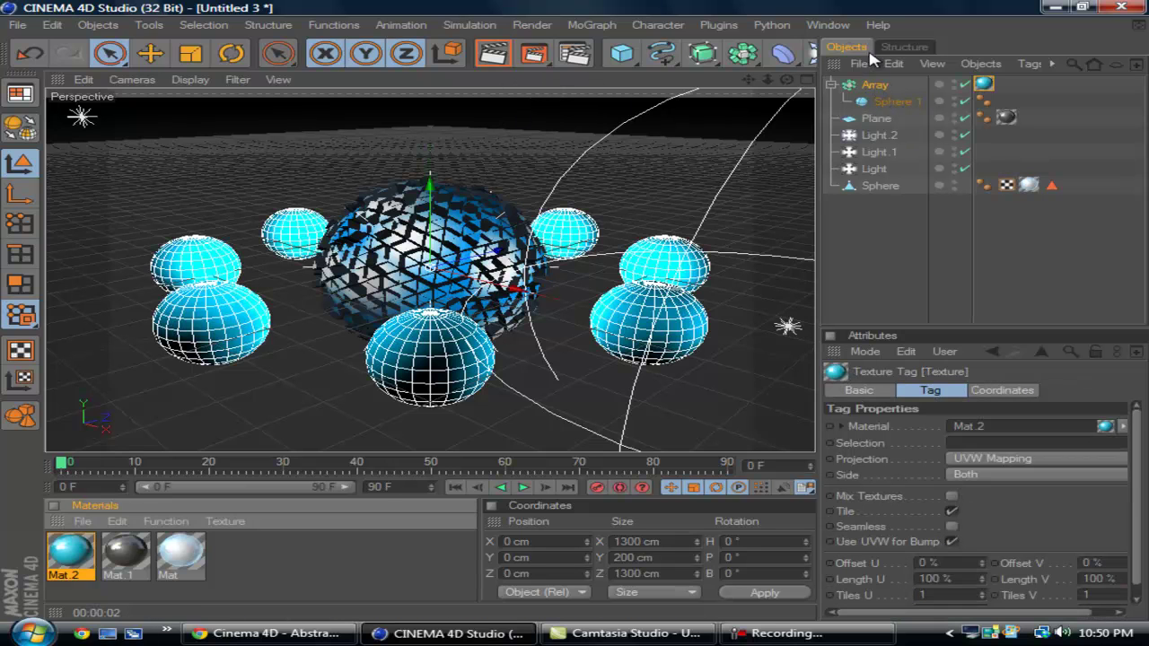
drag(588, 557, 588, 571)
click(493, 56)
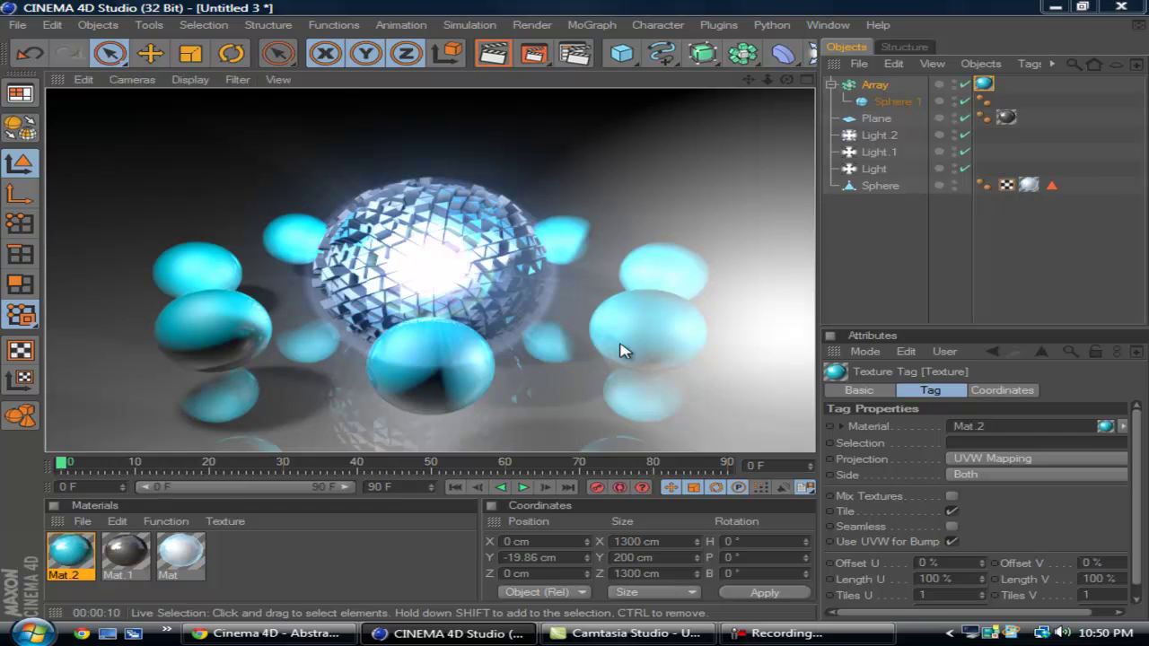
- Add an Explosion deformer from the deformer palette and nest it under Sphere.1
click(845, 142)
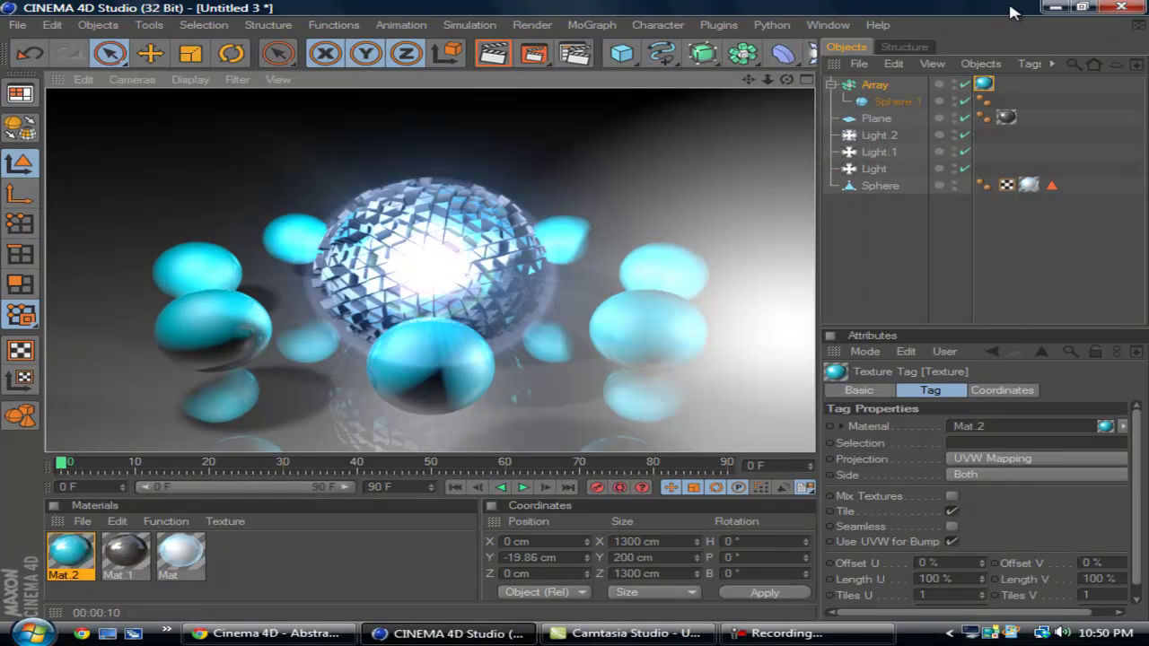
click(866, 103)
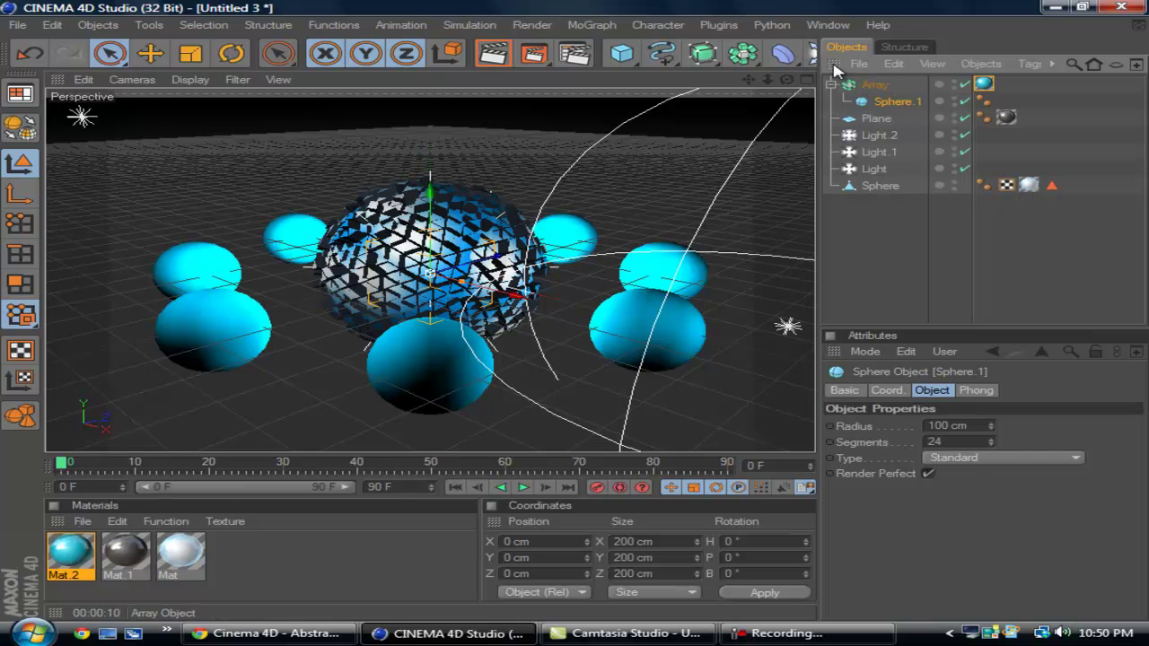
click(783, 54)
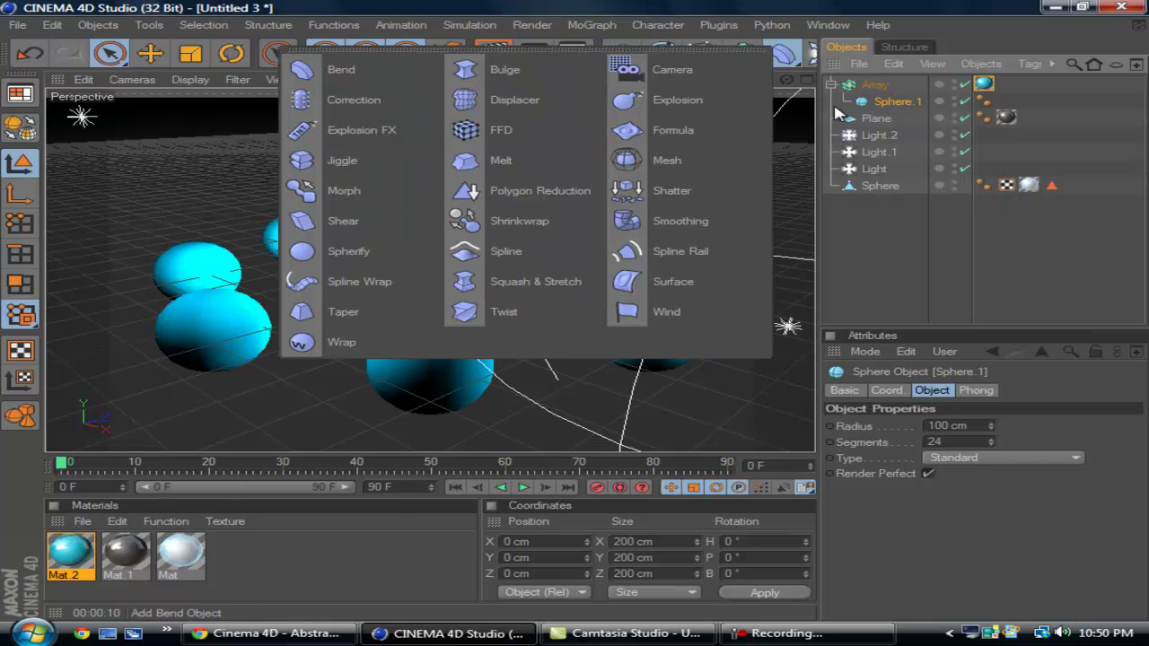
click(660, 96)
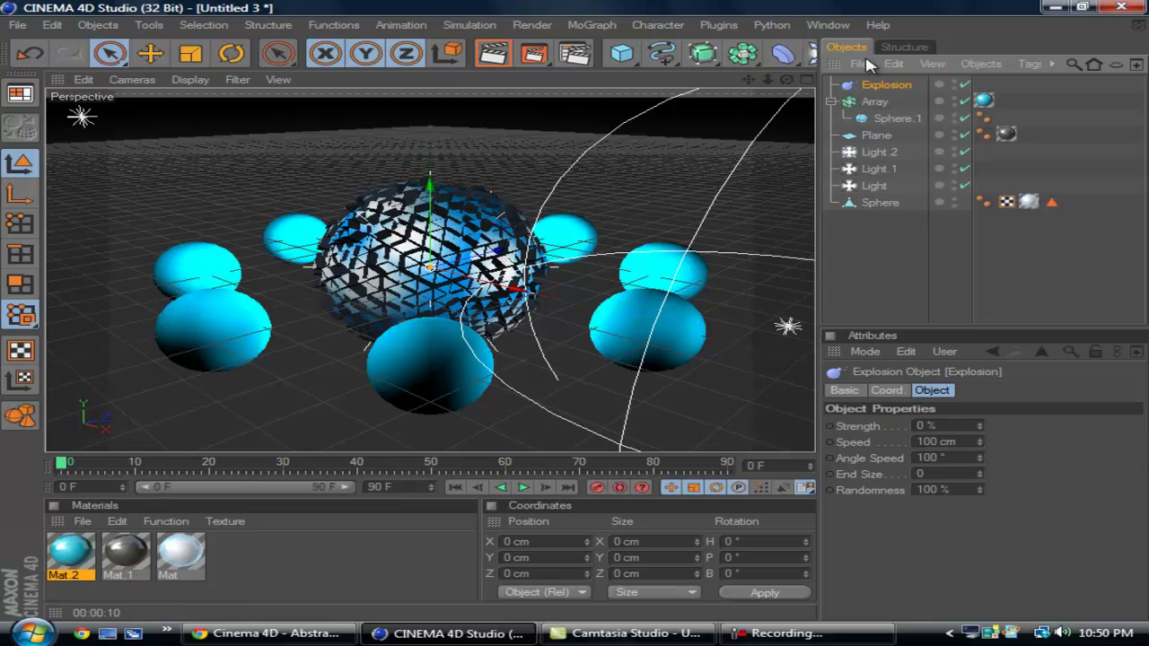
drag(867, 86, 891, 122)
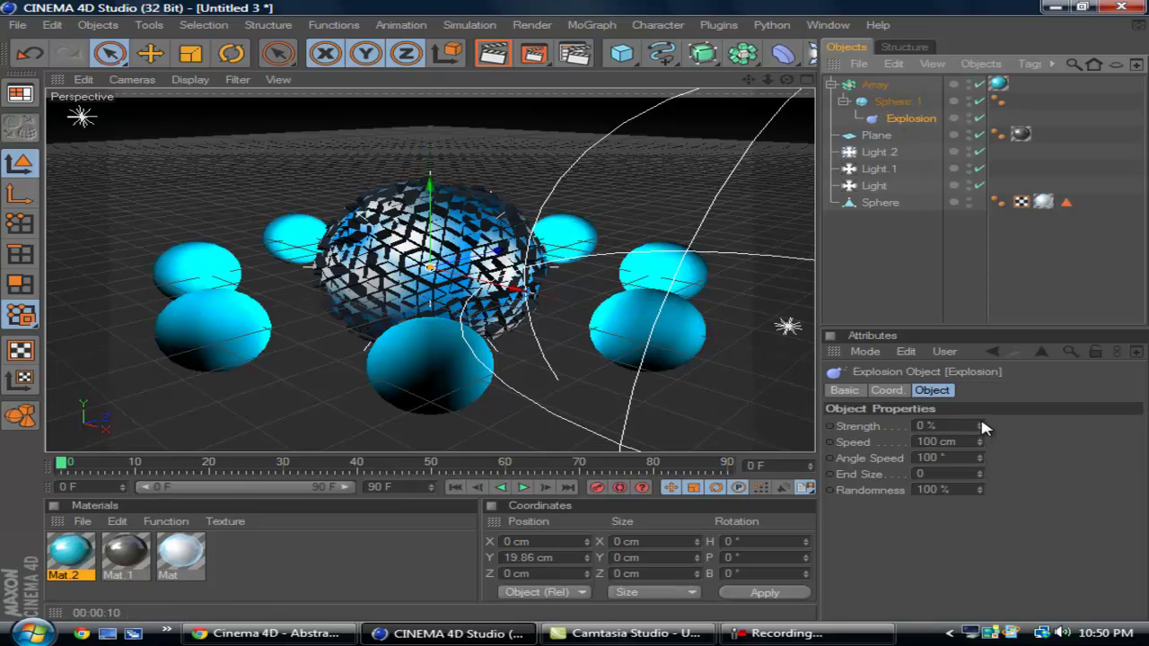
- Move the Explosion deformer under the central Sphere and raise its Strength to 11%
drag(982, 422, 991, 469)
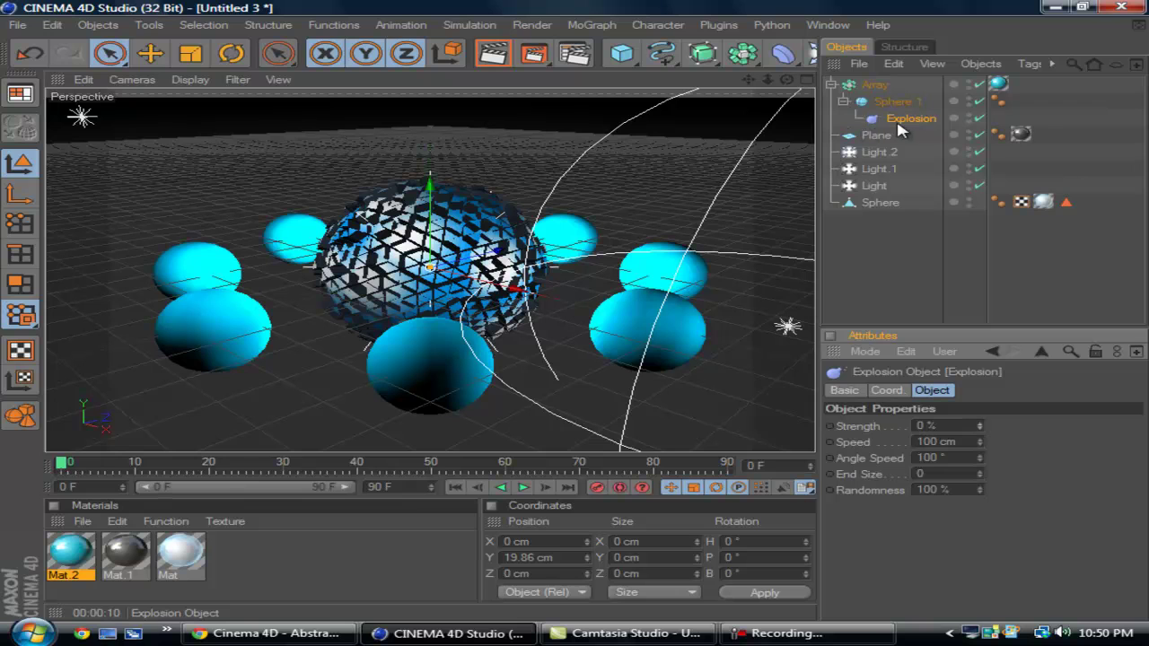
drag(883, 128, 874, 204)
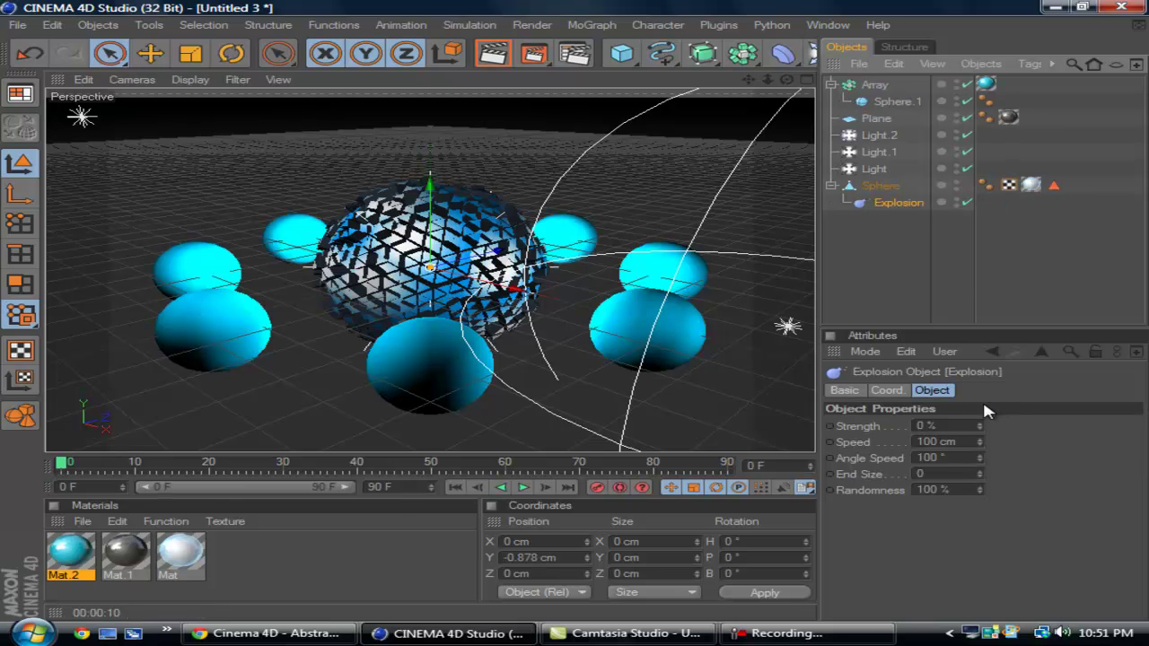
drag(981, 429, 982, 429)
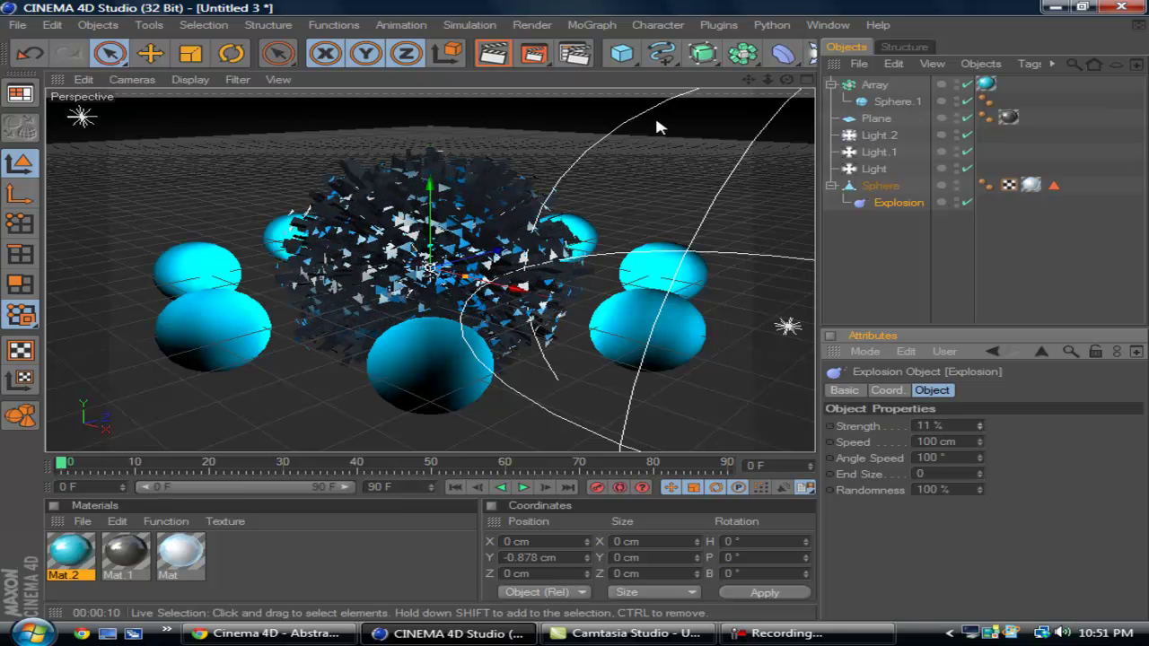
- Render the active view to preview the fragmented sphere among the cyan spheres
click(489, 55)
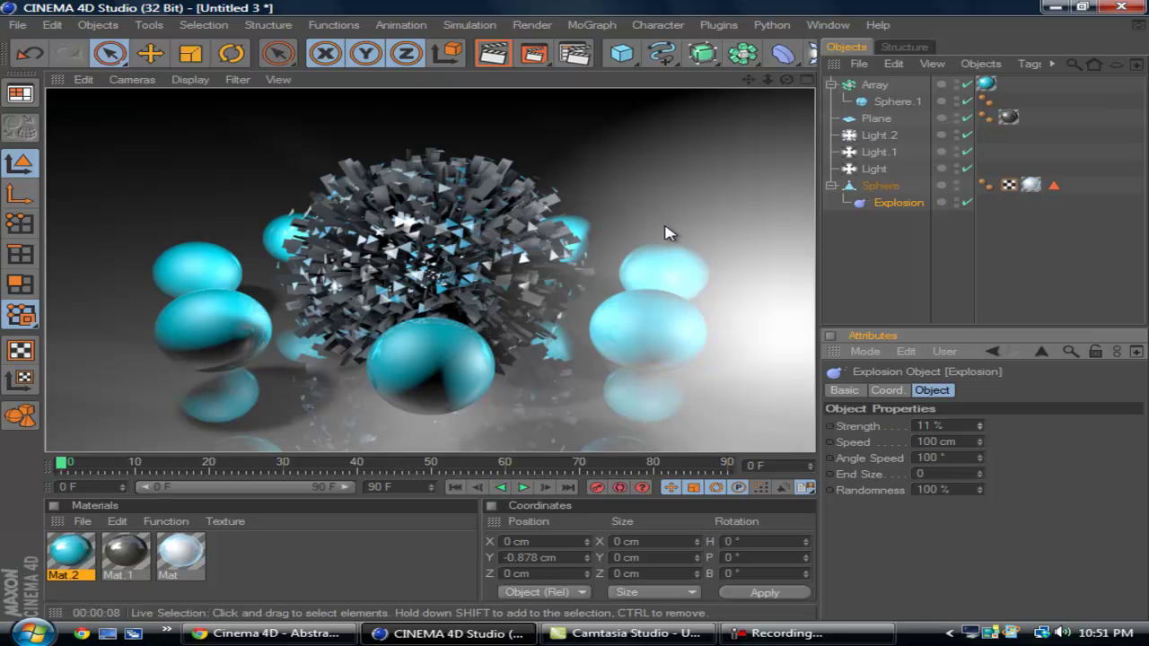
click(975, 488)
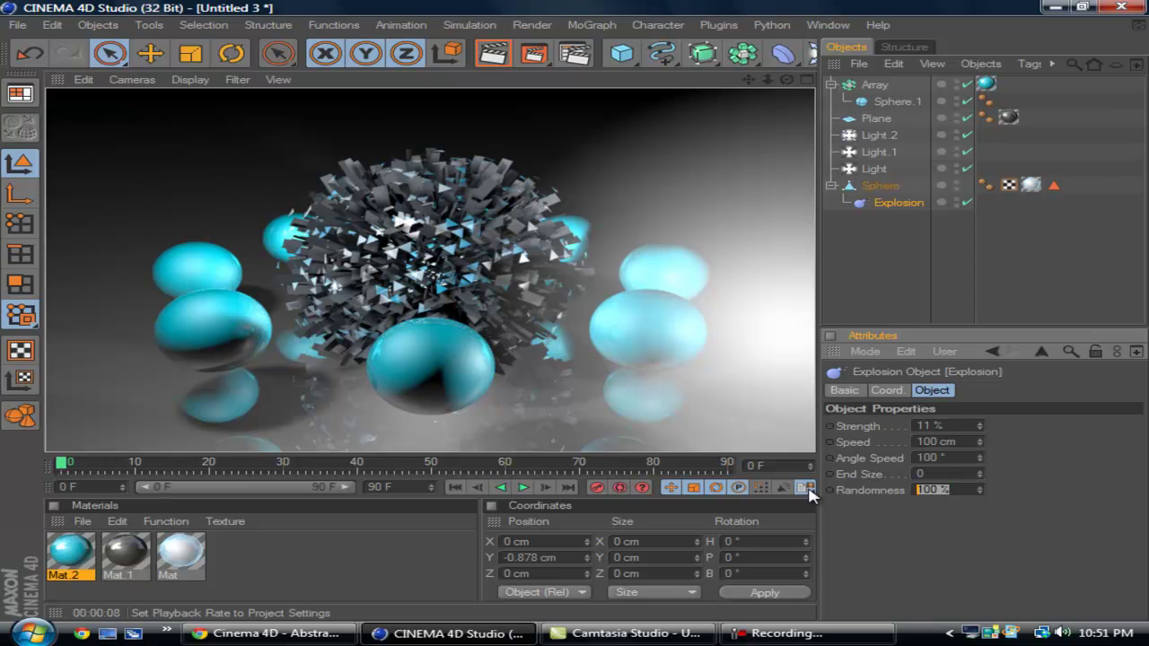
- Enter 0 as the Explosion's Randomness and re-render the viewport to show the evenly spaced fragments
text(0)
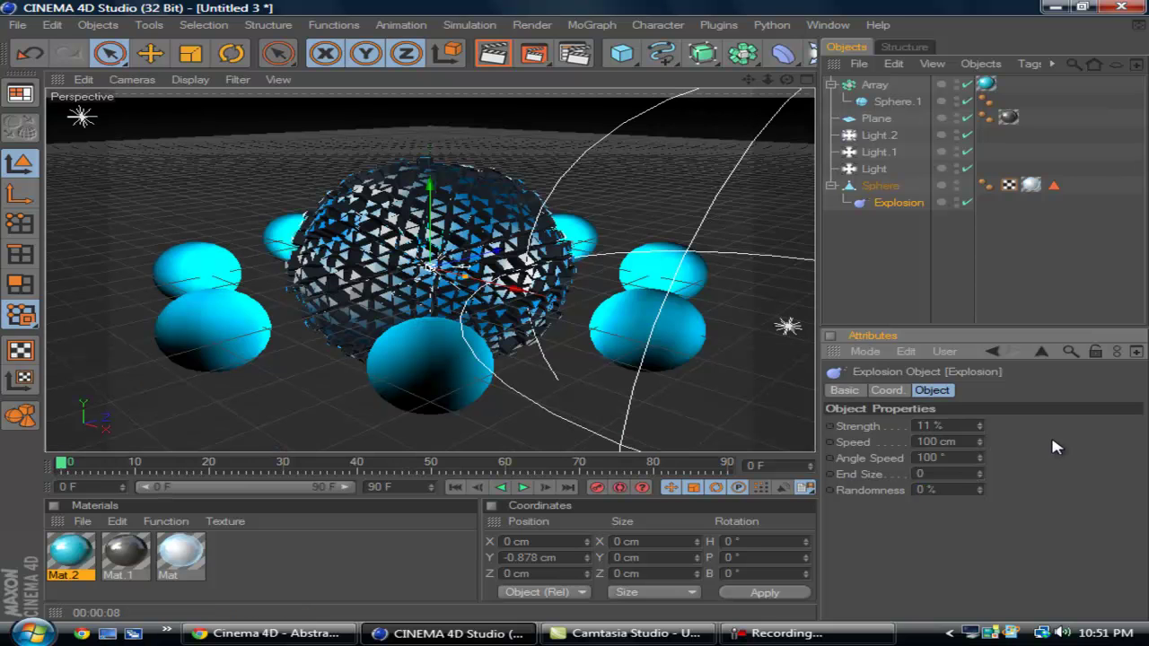
click(493, 54)
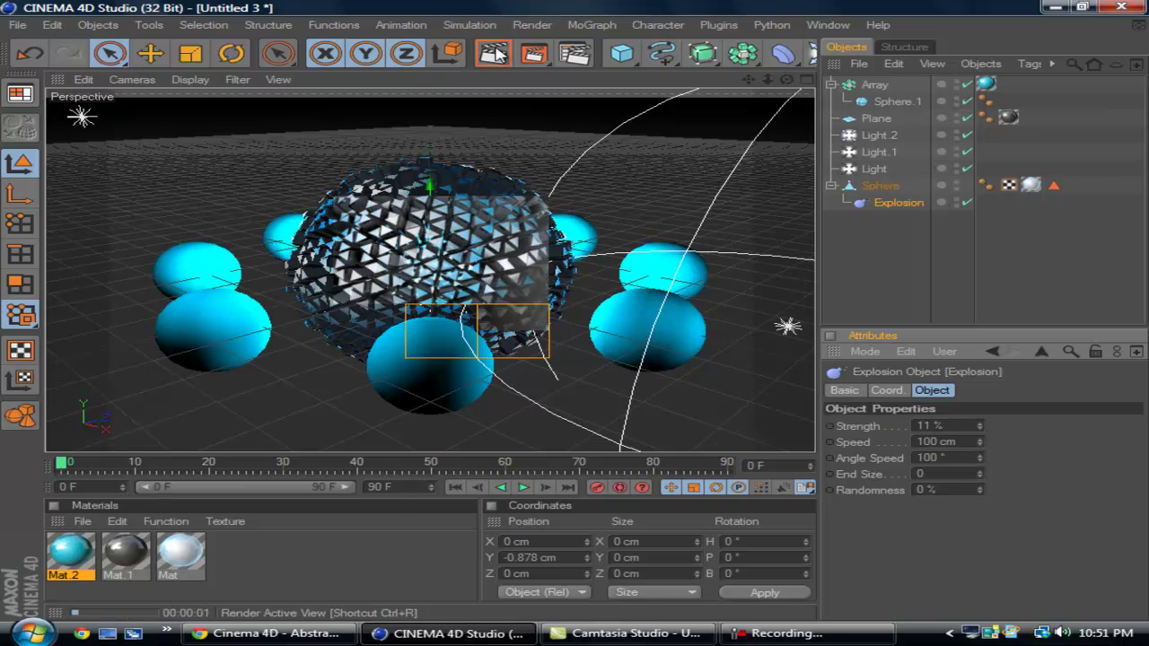